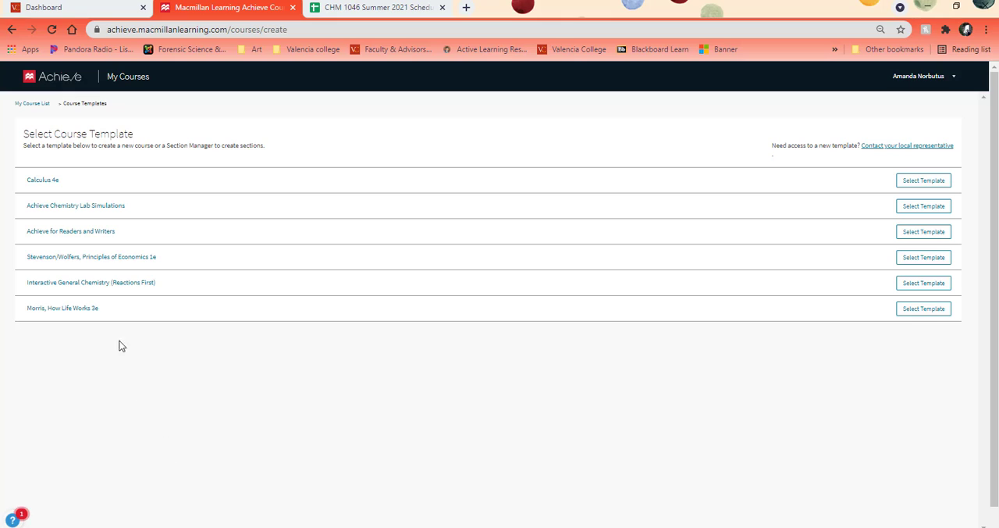
Step: Start a section manager for multiple sections of the same course from the Interactive General Chemistry (Reactions First) template
{"action": "left_click", "coordinate": [102, 286]}
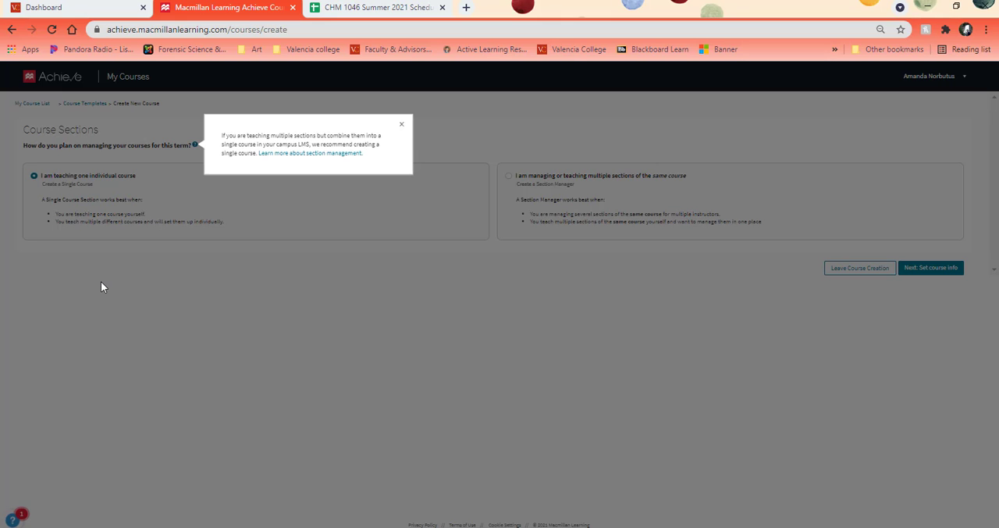
{"action": "left_click", "coordinate": [402, 125]}
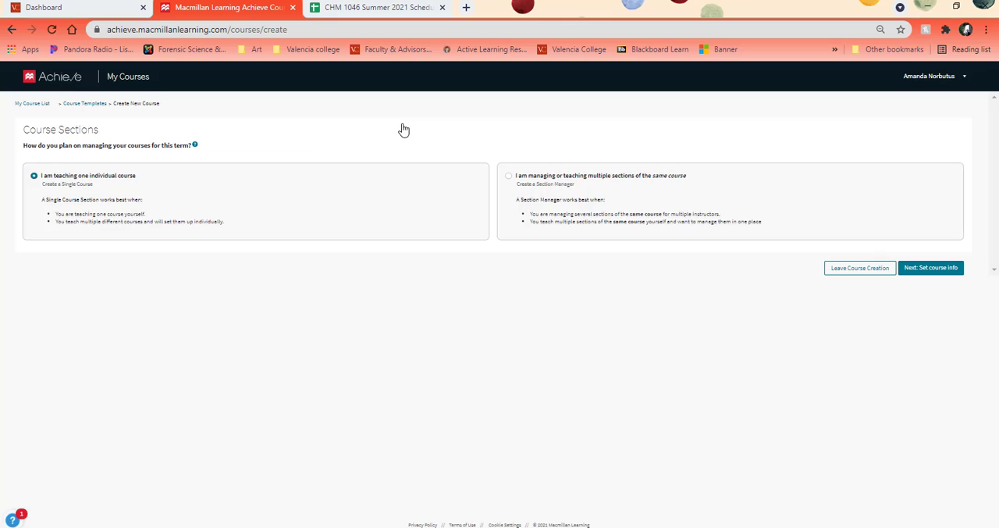
{"action": "left_click", "coordinate": [509, 176]}
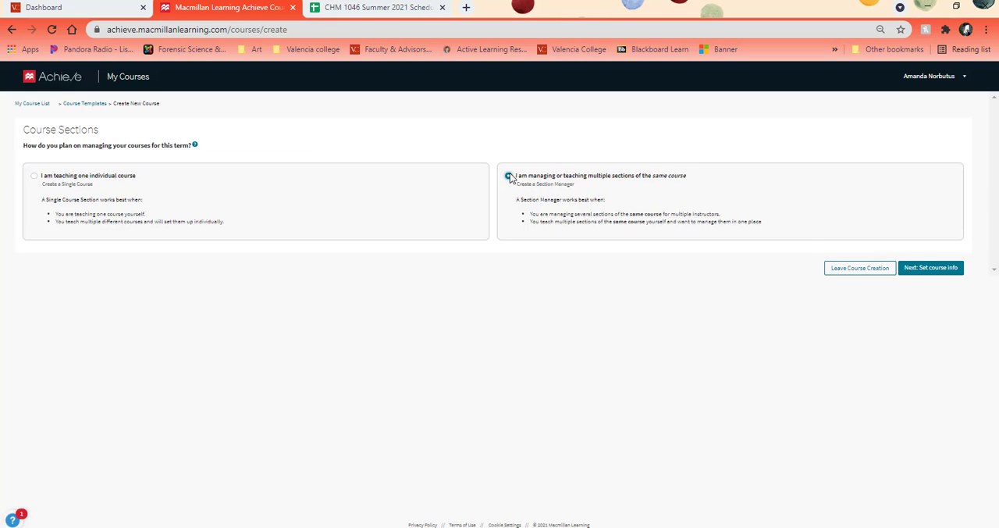
{"action": "left_click", "coordinate": [931, 268]}
Step: Name the course "CHM 1046 Summer 2021"
{"action": "left_click", "coordinate": [76, 192]}
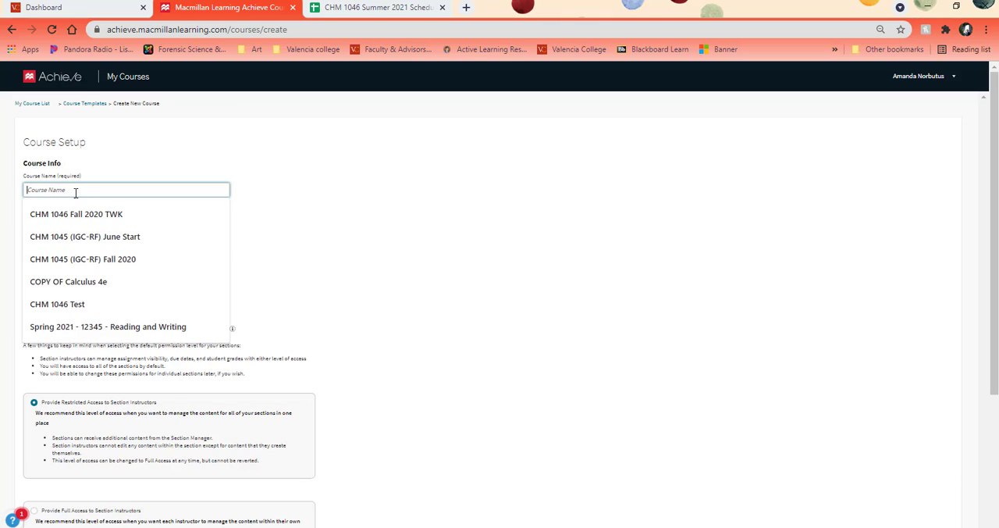
{"action": "type", "text": "CHM 10"}
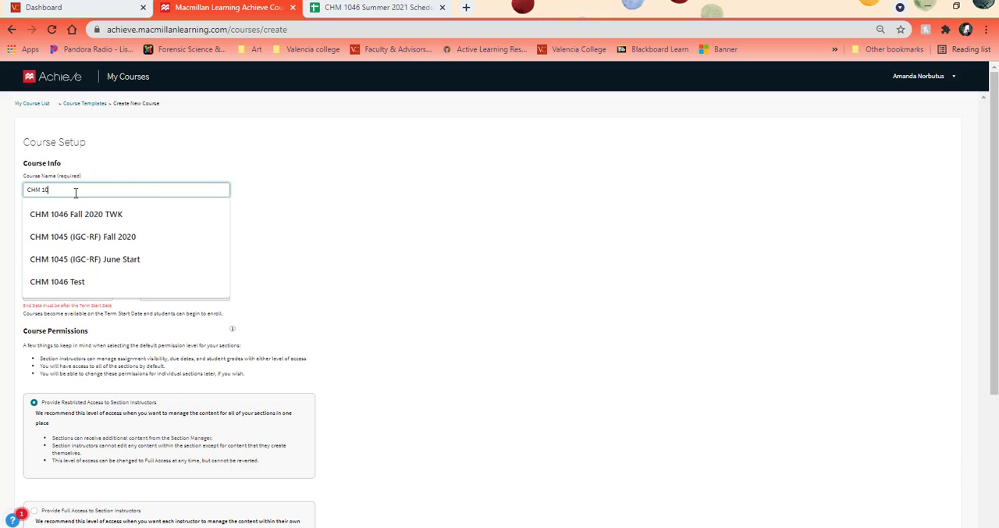
{"action": "type", "text": "46 Summer 2021"}
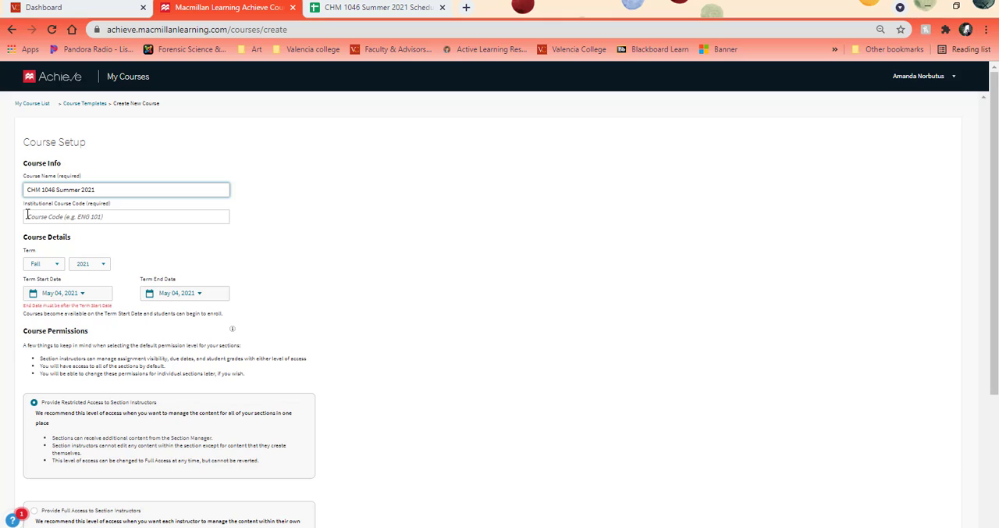
Step: Set the course term to Summer and the term start date to May 10, 2021
{"action": "left_click", "coordinate": [44, 263]}
{"action": "left_click", "coordinate": [43, 303]}
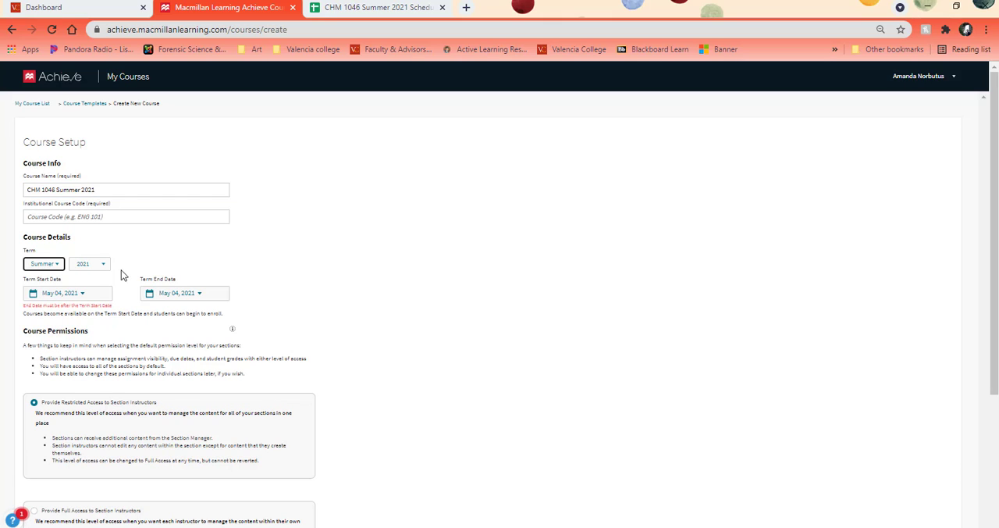
{"action": "left_click", "coordinate": [83, 293]}
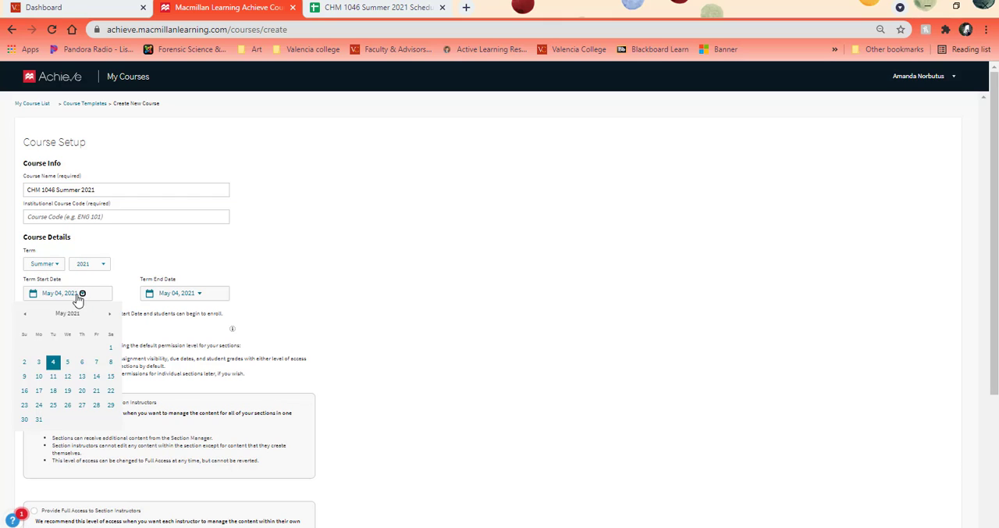
{"action": "left_click", "coordinate": [37, 379]}
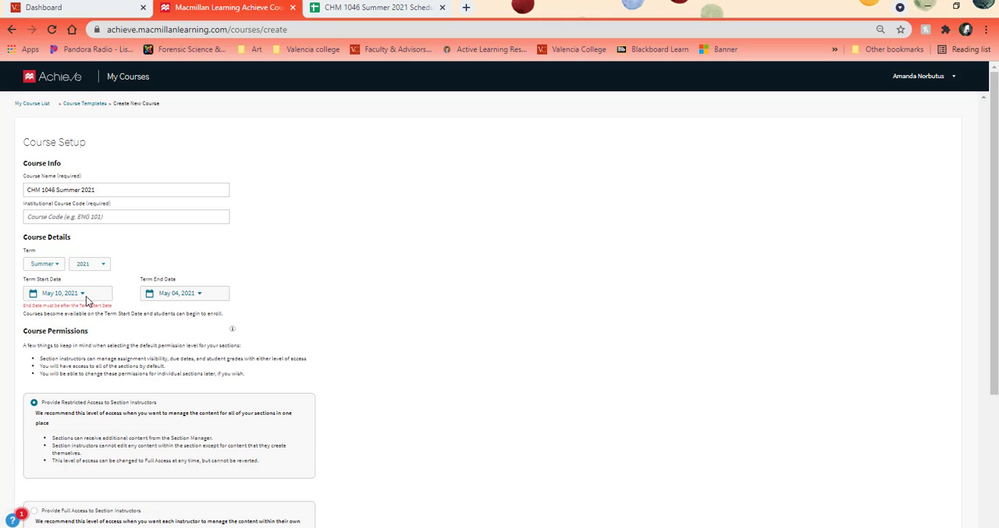
Step: Set the term end date to Aug 03, 2021 and the term start date to May 05, 2021
{"action": "left_click", "coordinate": [199, 293]}
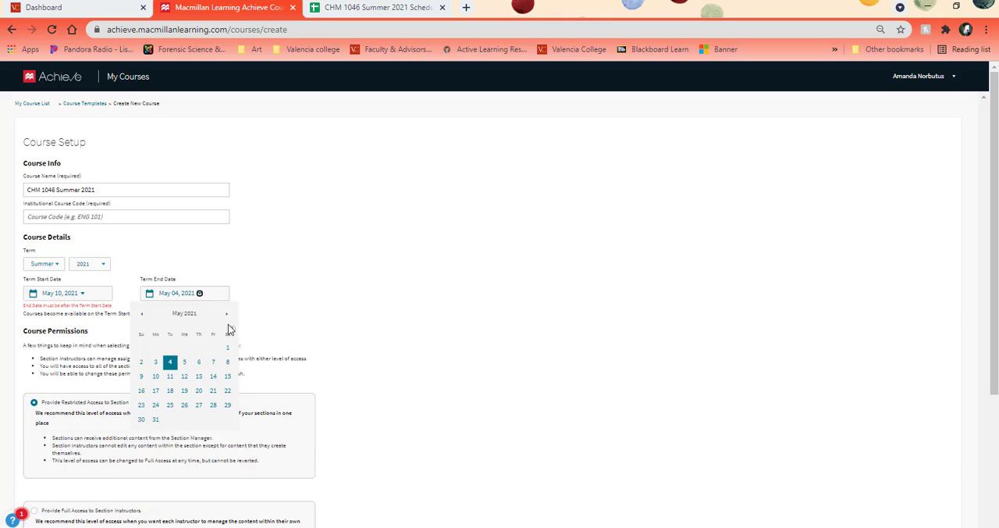
{"action": "left_click", "coordinate": [226, 313]}
{"action": "left_click", "coordinate": [226, 313]}
{"action": "left_click", "coordinate": [227, 313]}
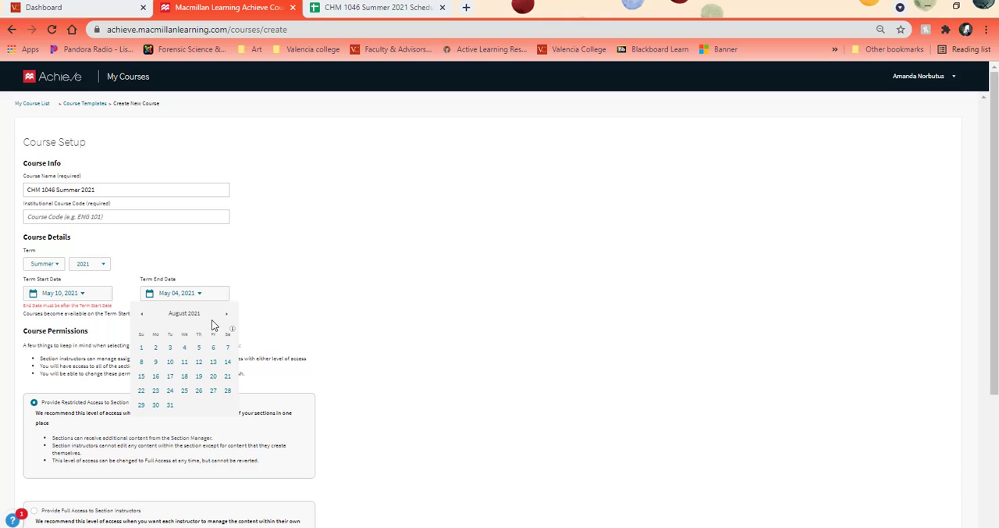
{"action": "left_click", "coordinate": [169, 349]}
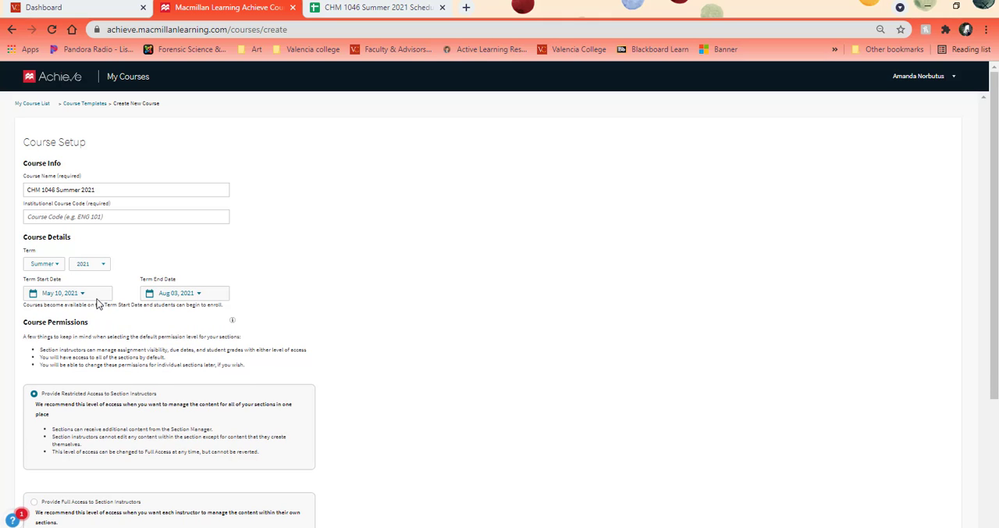
{"action": "left_click", "coordinate": [82, 294]}
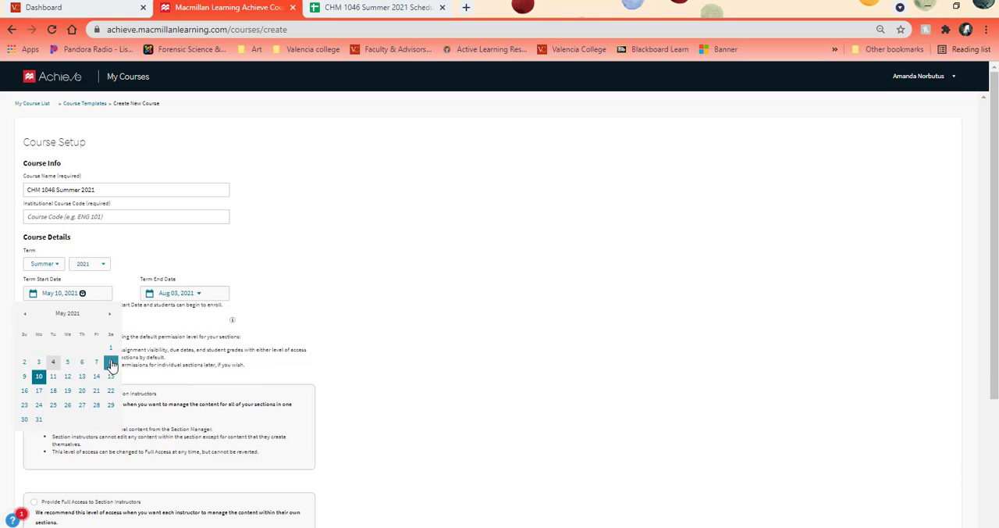
{"action": "left_click", "coordinate": [68, 361]}
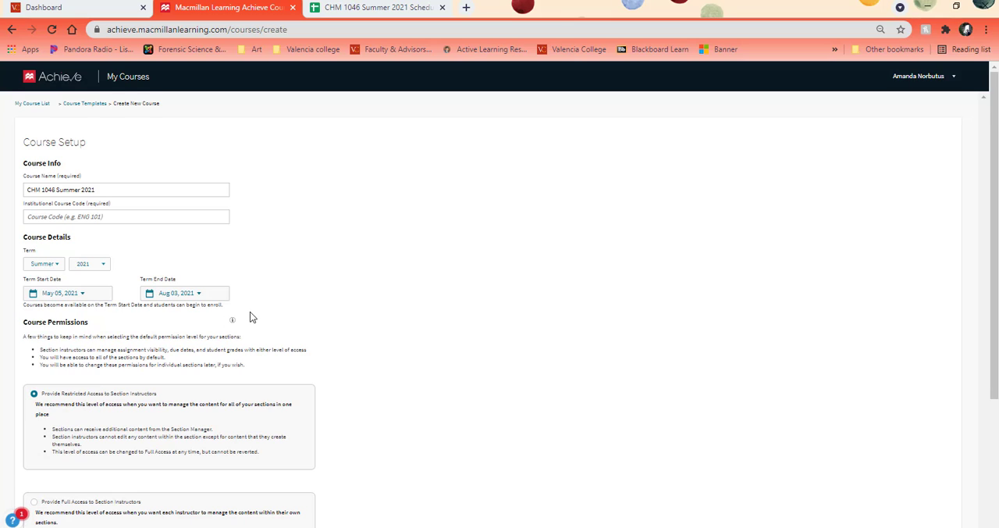
Step: Allow student access to the course after the term end date and try to create the section manager
{"action": "scroll", "coordinate": [250, 314], "scroll_direction": "down", "scroll_amount": 2}
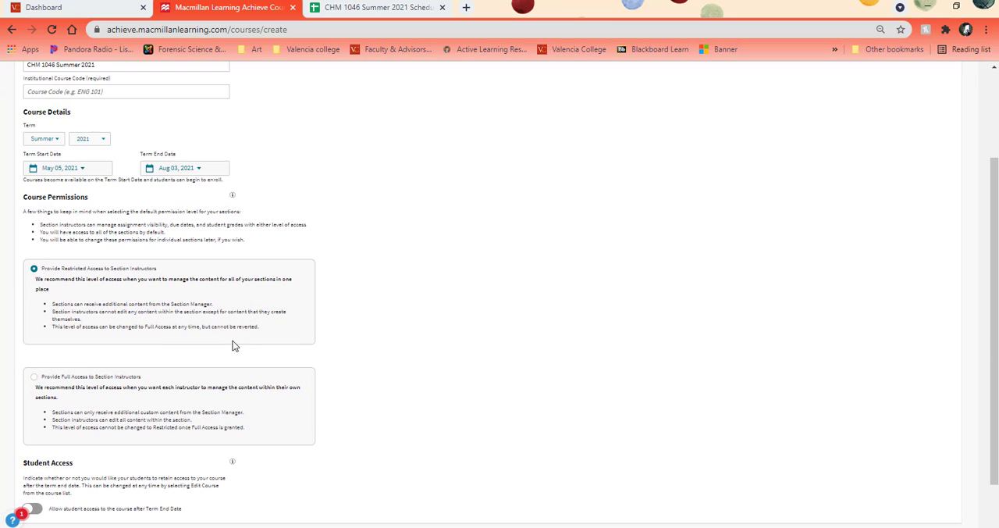
{"action": "scroll", "coordinate": [234, 346], "scroll_direction": "down", "scroll_amount": 1}
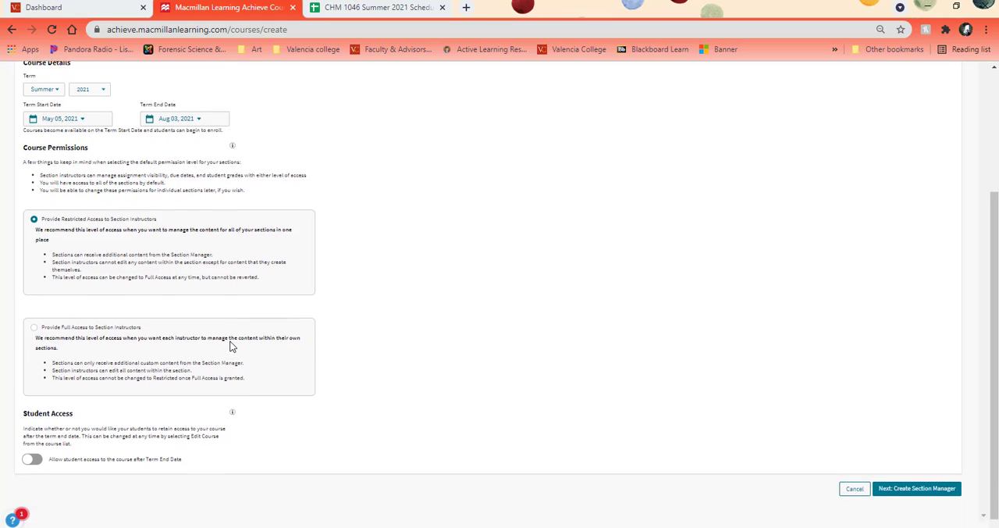
{"action": "left_click", "coordinate": [31, 453]}
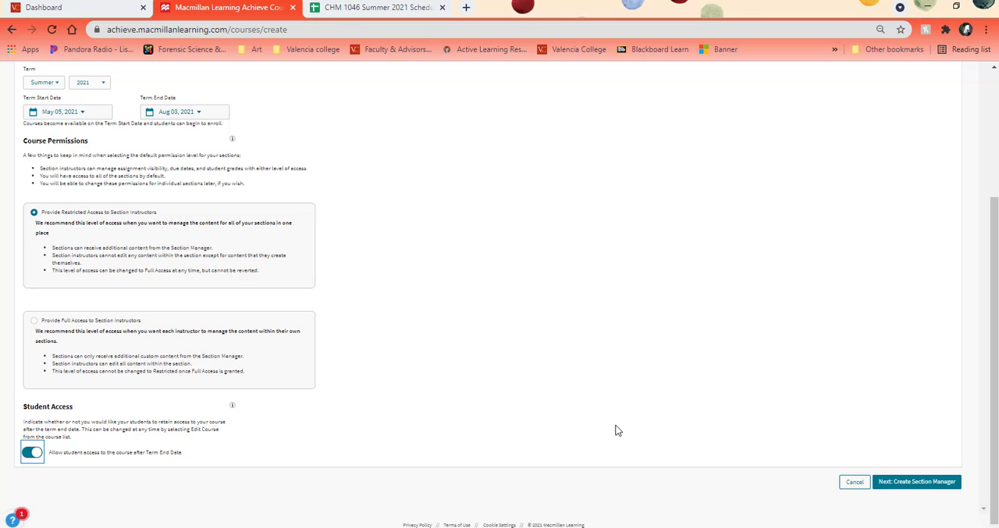
{"action": "left_click", "coordinate": [930, 484]}
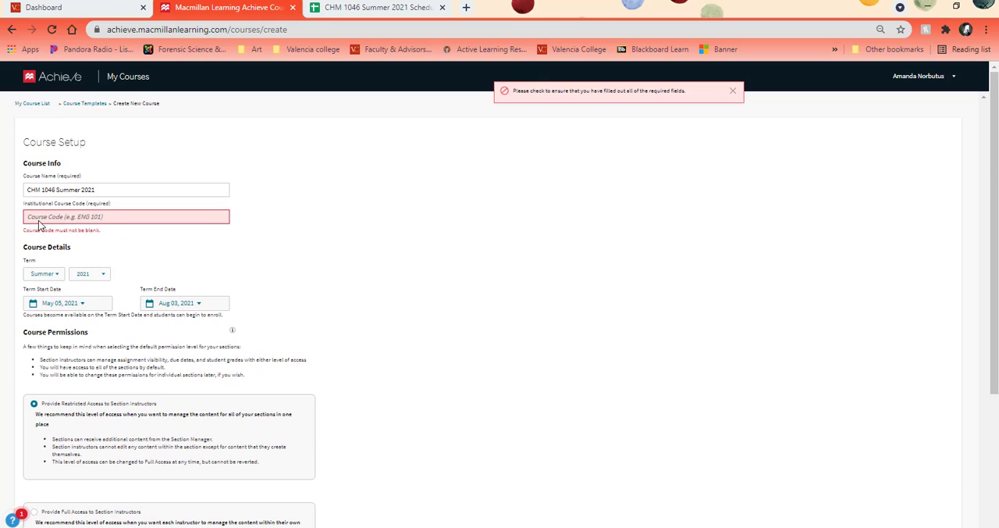
Step: Enter CHM 1046 as the institutional course code and create the section manager
{"action": "left_click", "coordinate": [36, 219]}
{"action": "type", "text": "CHM 1046"}
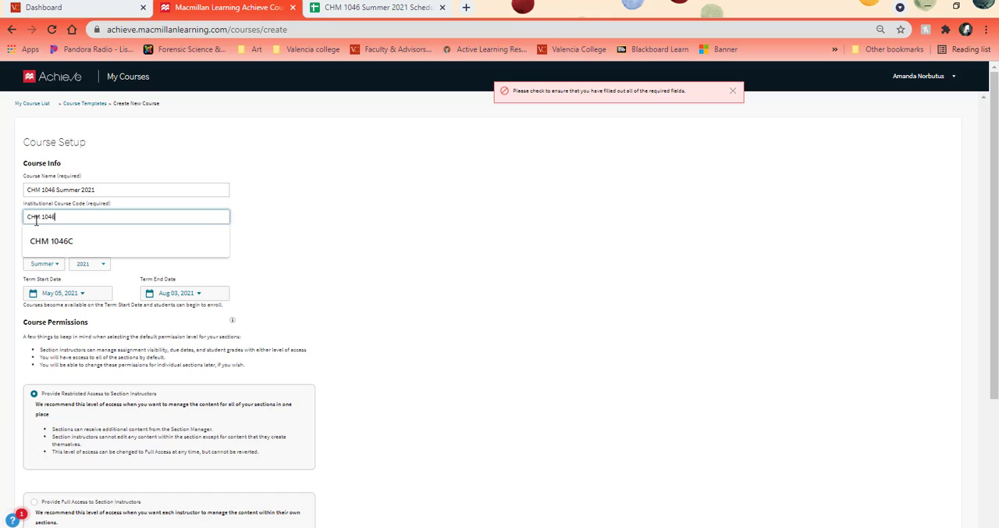
{"action": "left_click", "coordinate": [537, 260]}
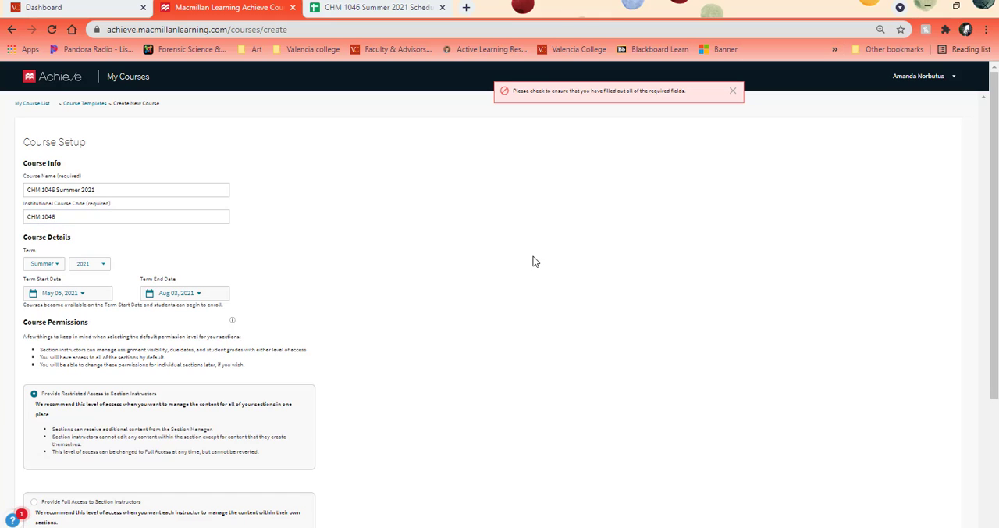
{"action": "scroll", "coordinate": [537, 261], "scroll_direction": "down", "scroll_amount": 3}
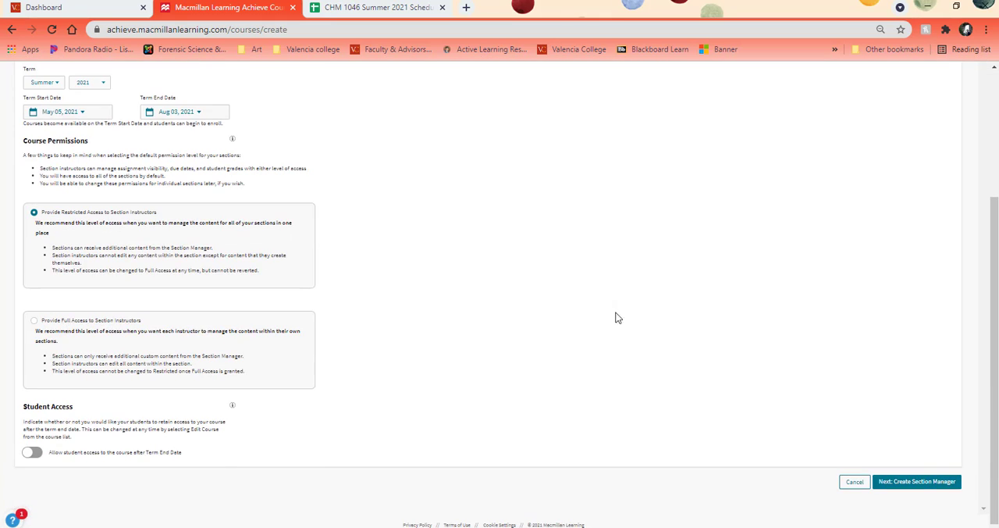
{"action": "left_click", "coordinate": [920, 482]}
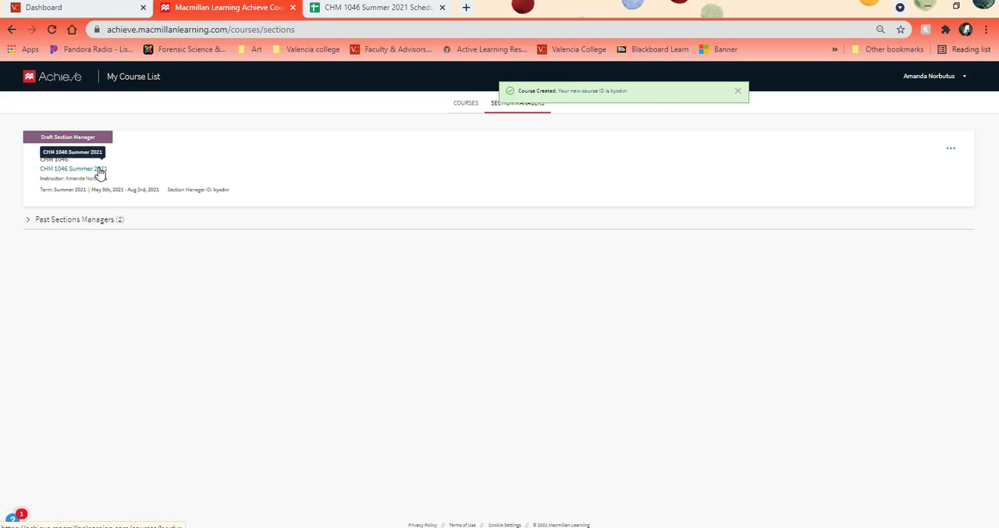
{"action": "left_click", "coordinate": [737, 92]}
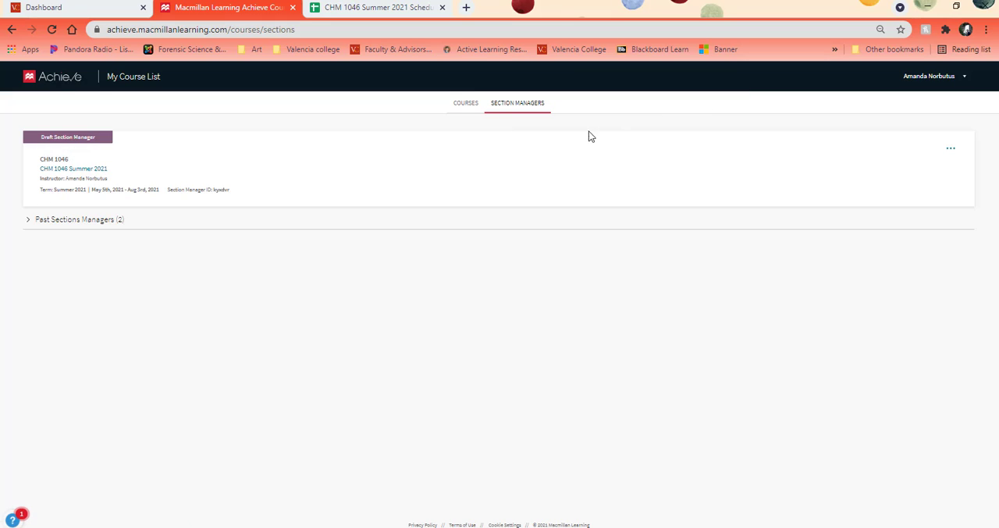
Step: Open the CHM 1046 Summer 2021 section manager and try starting it with a pre-built course
{"action": "left_click", "coordinate": [100, 172]}
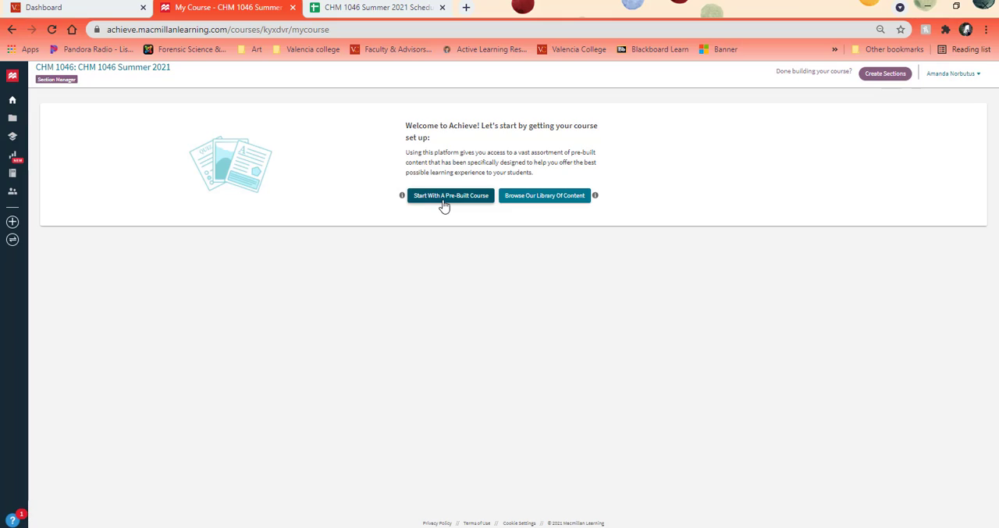
{"action": "left_click", "coordinate": [442, 196]}
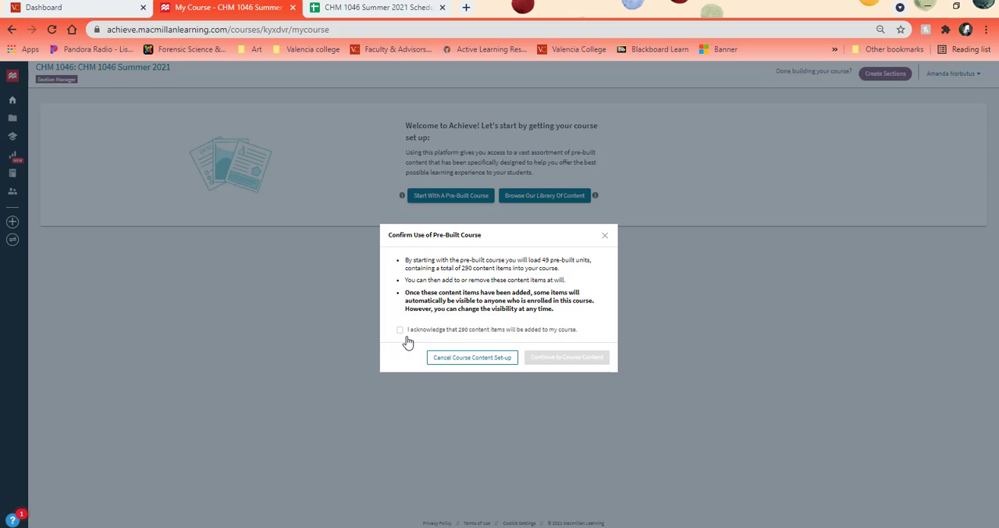
{"action": "left_click", "coordinate": [508, 357]}
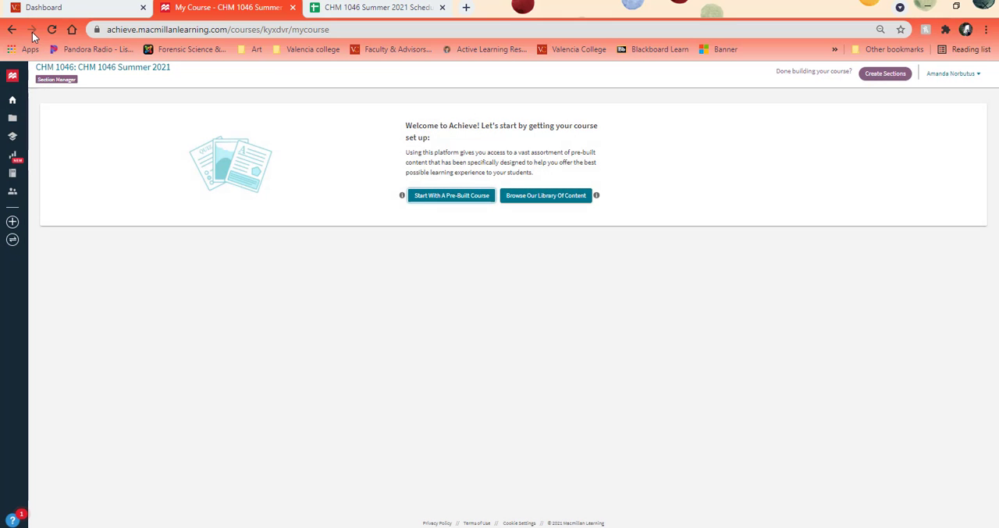
Step: Return to the list of section managers and view the options of the past CHM 1046 Spring 2021 one
{"action": "left_click", "coordinate": [12, 30]}
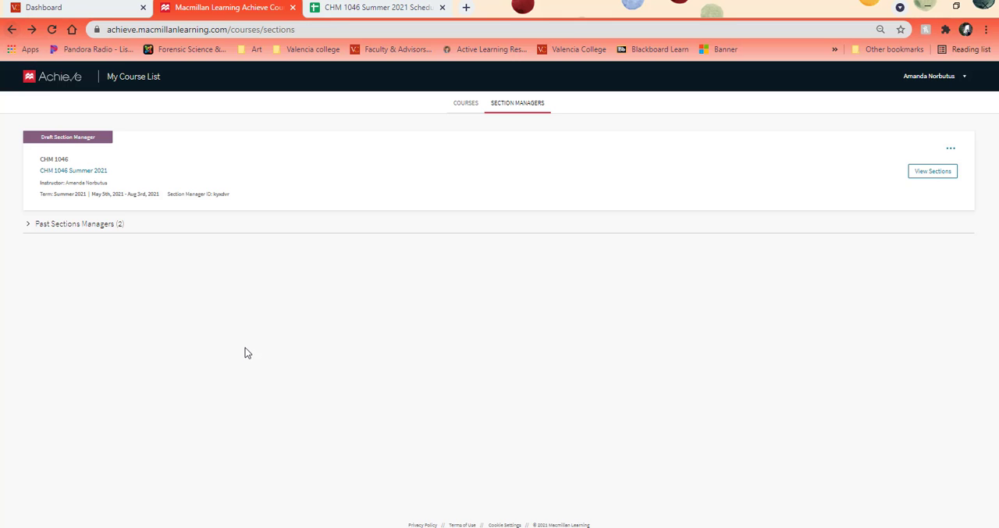
{"action": "left_click", "coordinate": [463, 106]}
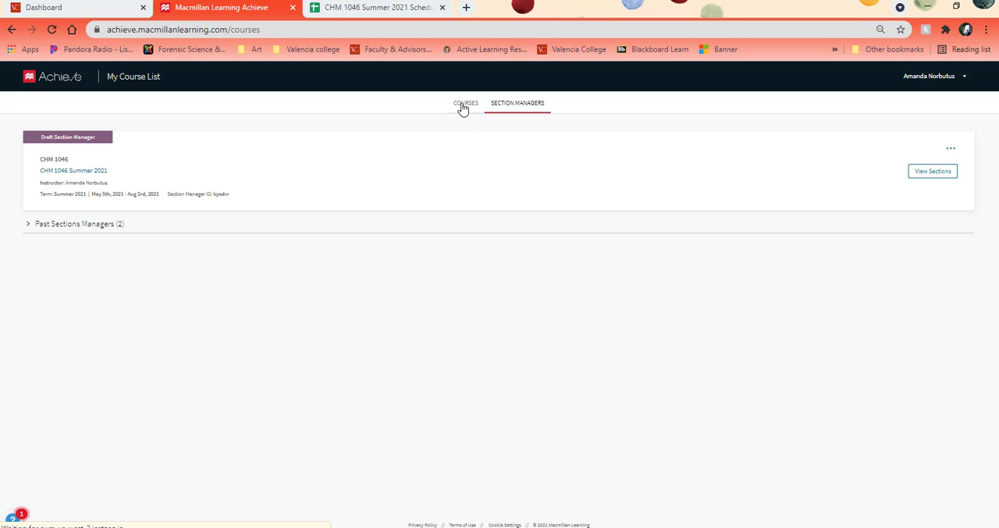
{"action": "left_click", "coordinate": [509, 105]}
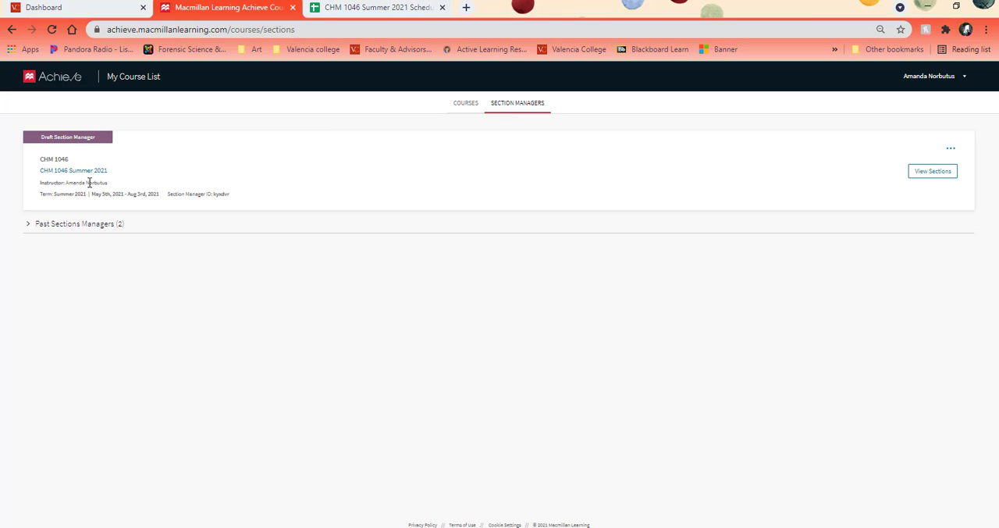
{"action": "left_click", "coordinate": [71, 225]}
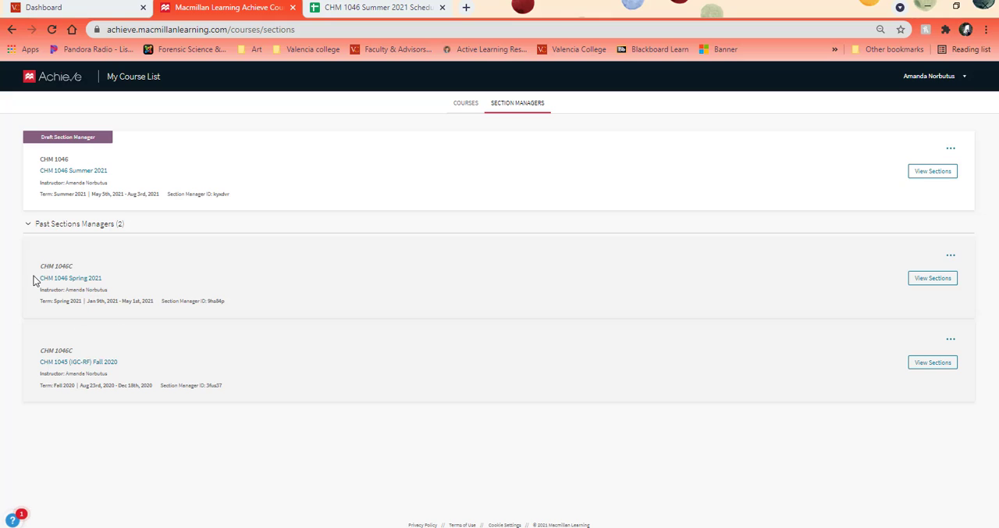
{"action": "left_click", "coordinate": [951, 255]}
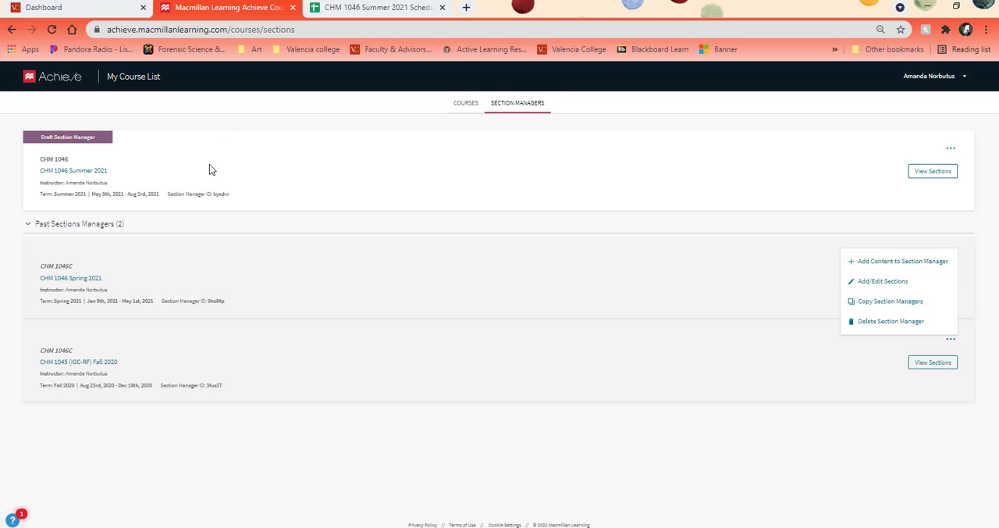
{"action": "left_click", "coordinate": [844, 213]}
Step: Delete the draft CHM 1046 Summer 2021 section manager
{"action": "left_click", "coordinate": [951, 149]}
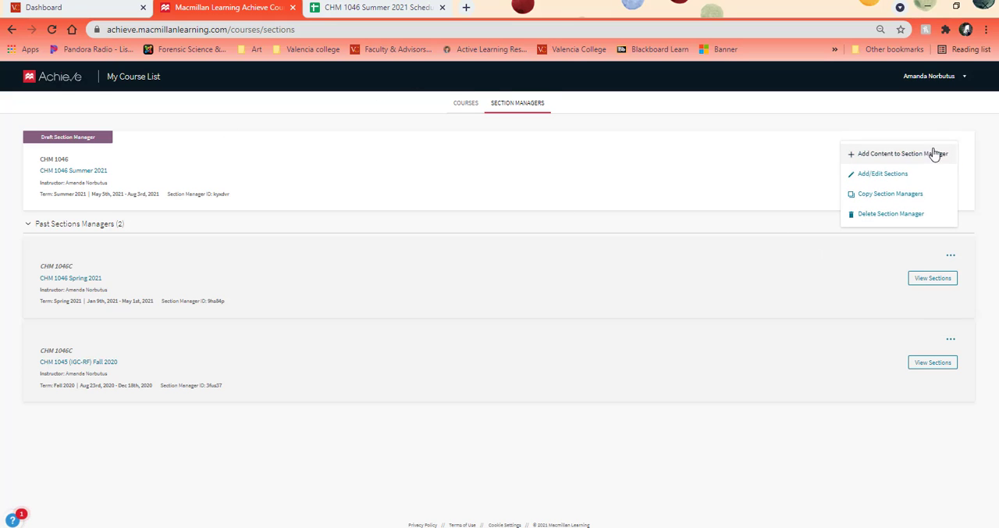
{"action": "left_click", "coordinate": [904, 215]}
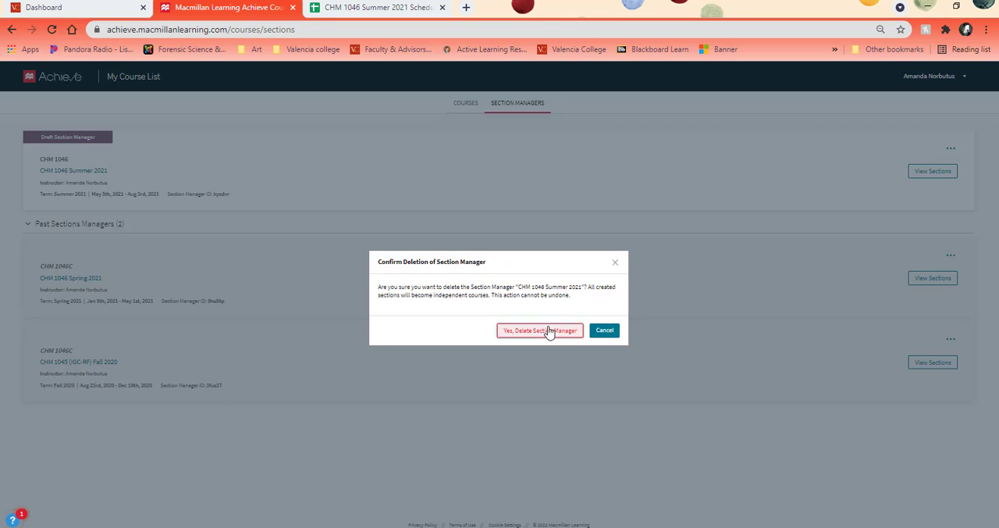
{"action": "left_click", "coordinate": [548, 331]}
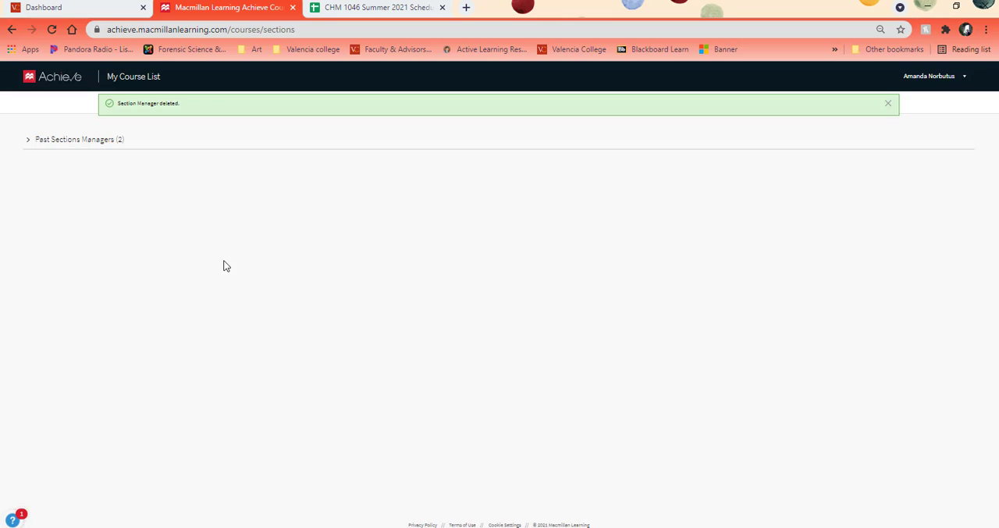
Step: Start copying the past CHM 1046 Spring 2021 section manager, choosing to manage or teach multiple sections of the same course
{"action": "left_click", "coordinate": [58, 140]}
{"action": "left_click", "coordinate": [951, 172]}
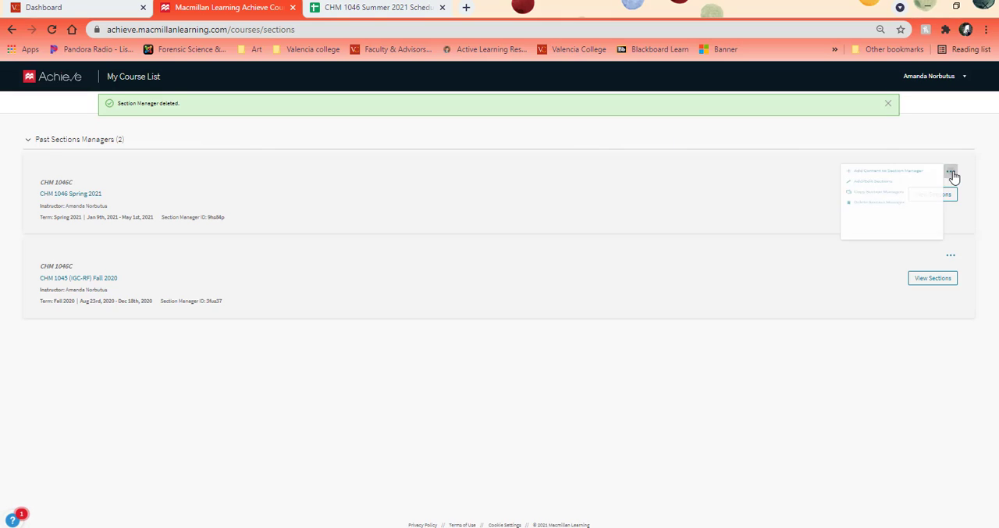
{"action": "left_click", "coordinate": [882, 219]}
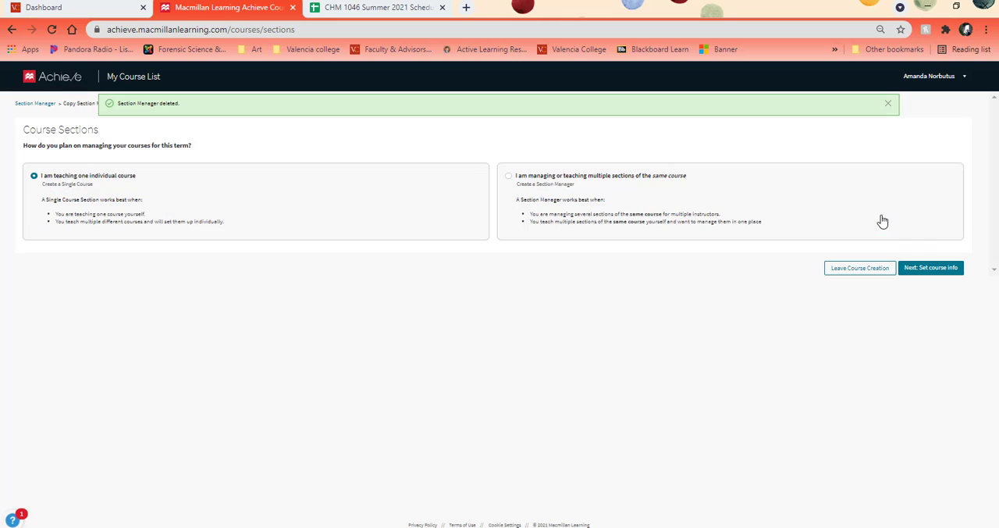
{"action": "left_click", "coordinate": [513, 178]}
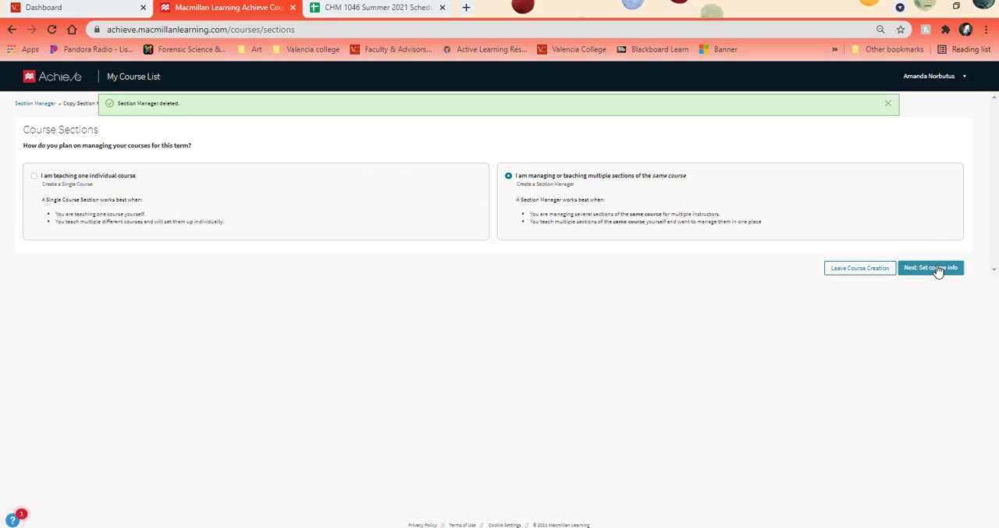
{"action": "left_click", "coordinate": [939, 268]}
Step: Name the copied course CHM 1046 Summer 2021 and enter CHM 1046 as its institutional course code
{"action": "left_click", "coordinate": [56, 189]}
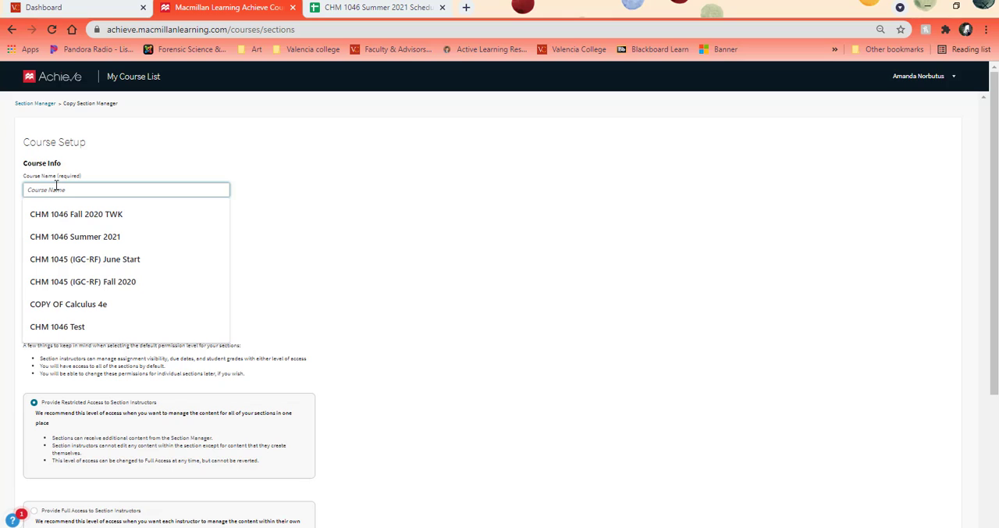
{"action": "type", "text": "CHM 10"}
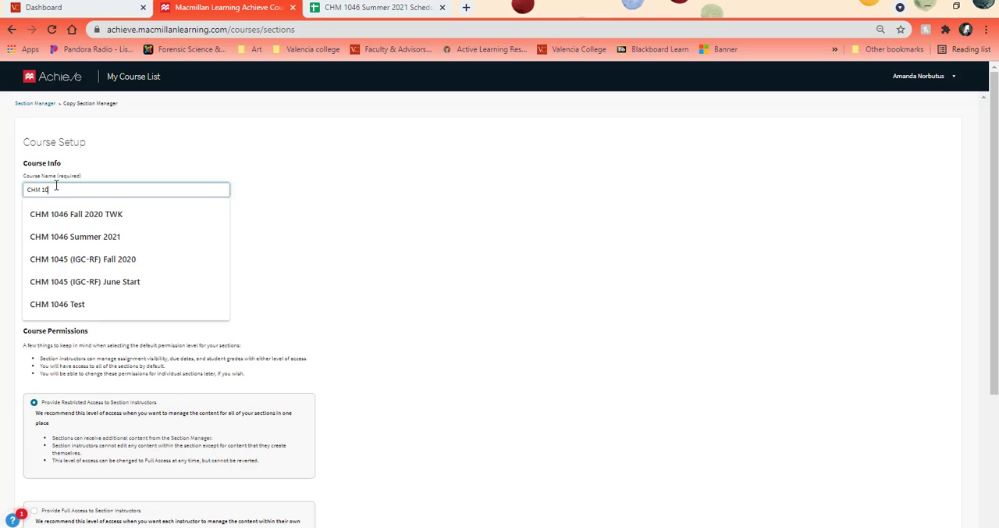
{"action": "type", "text": "46 Summ"}
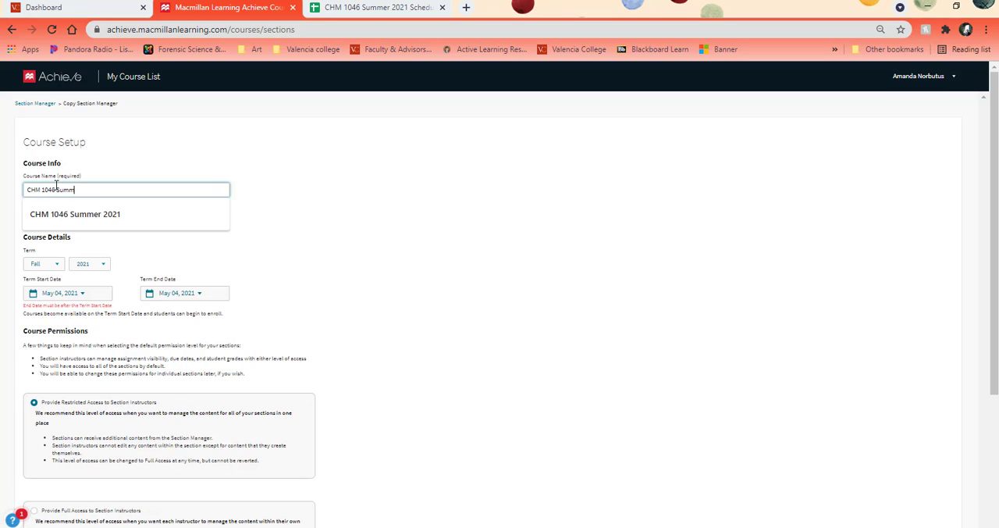
{"action": "type", "text": "er 2020"}
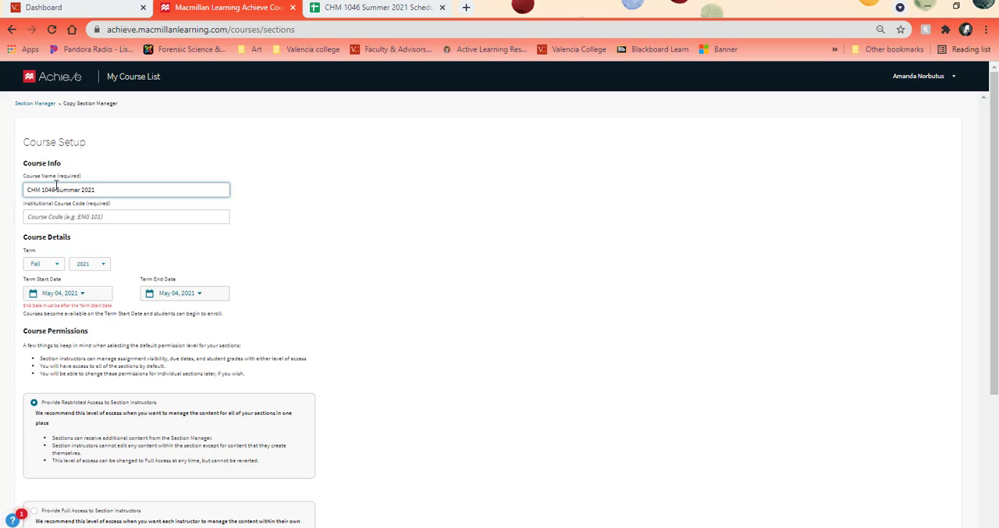
{"action": "left_click", "coordinate": [60, 217]}
{"action": "type", "text": "CHM 1046"}
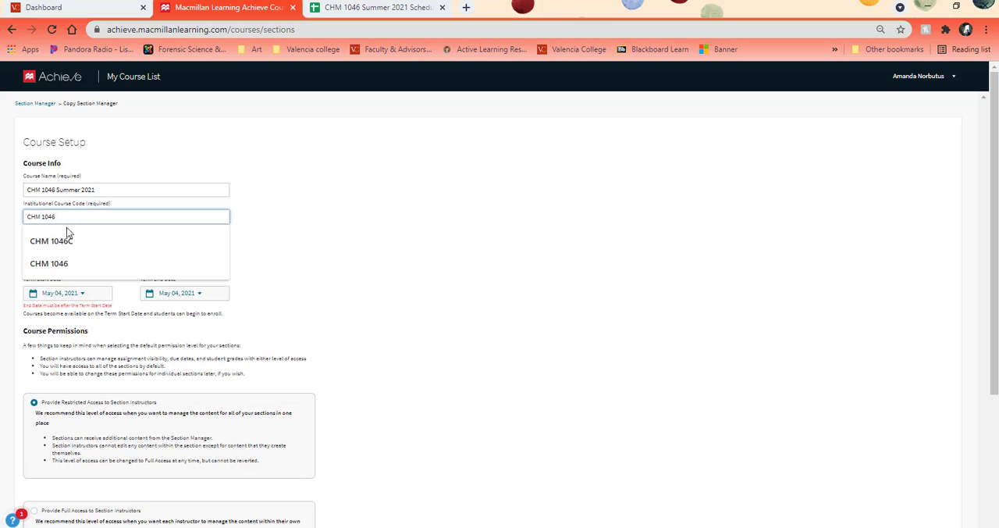
{"action": "left_click", "coordinate": [226, 263]}
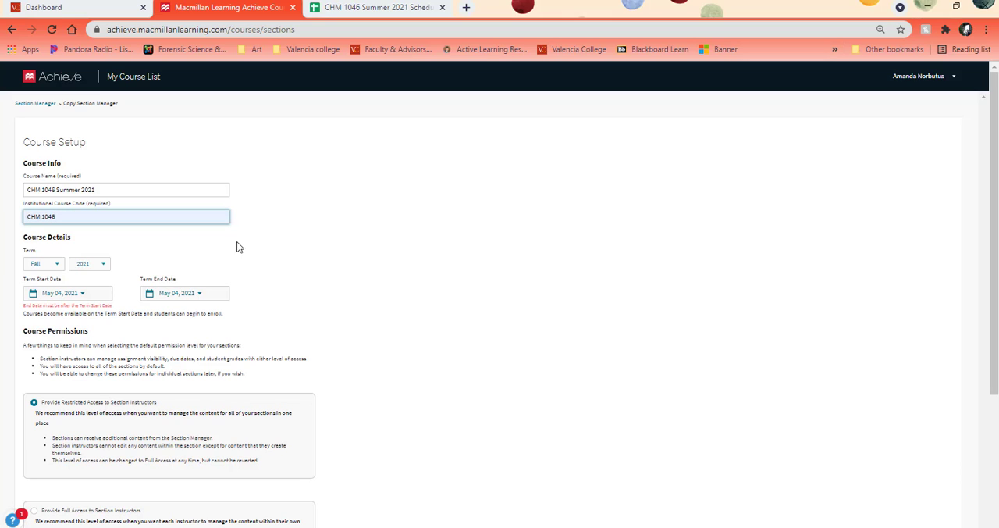
Step: Set the term to Summer, with a start date of May 05, 2021 and an end date of Aug 04, 2021
{"action": "left_click", "coordinate": [44, 264]}
{"action": "left_click", "coordinate": [41, 296]}
{"action": "left_click", "coordinate": [78, 294]}
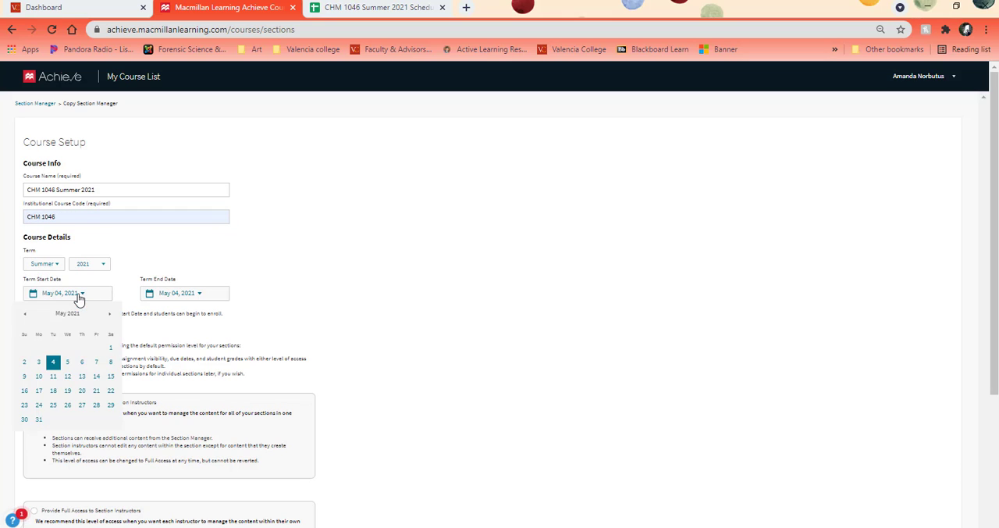
{"action": "left_click", "coordinate": [67, 361]}
{"action": "left_click", "coordinate": [199, 294]}
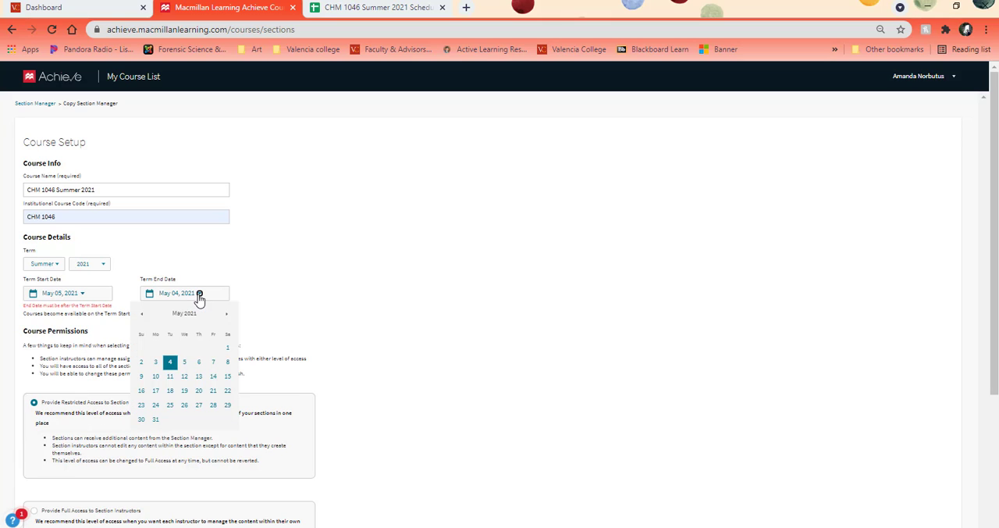
{"action": "left_click", "coordinate": [227, 314]}
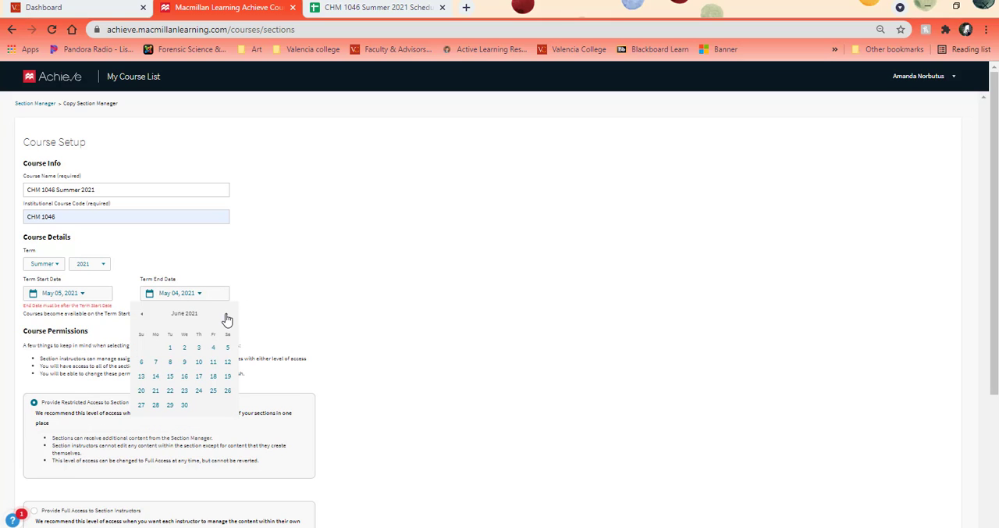
{"action": "left_click", "coordinate": [226, 313]}
{"action": "left_click", "coordinate": [226, 313]}
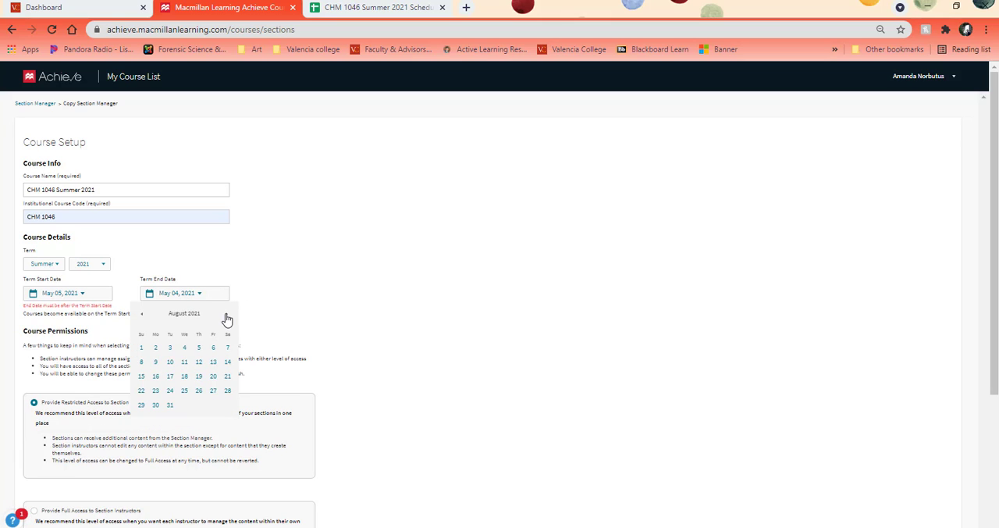
{"action": "left_click", "coordinate": [184, 348]}
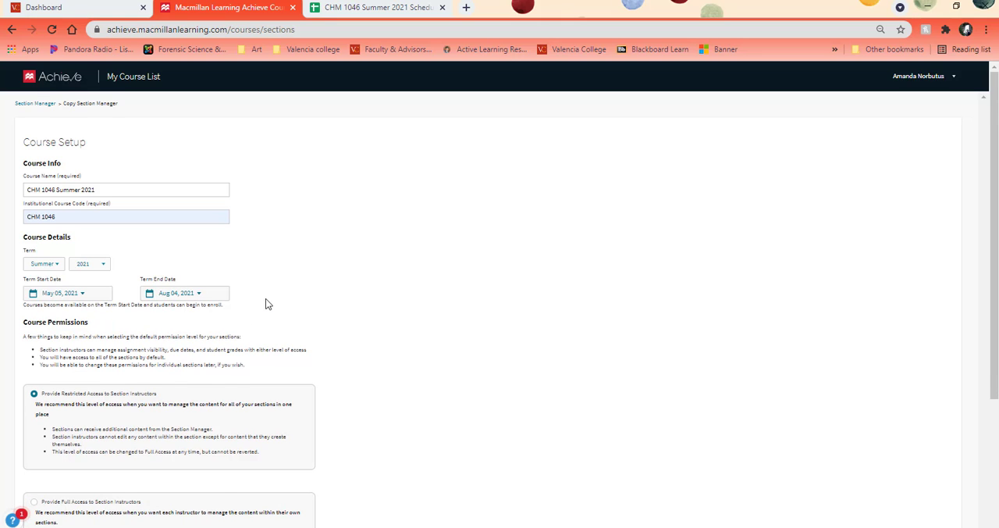
Step: Allow student access to the course after the term end date and create the section manager
{"action": "scroll", "coordinate": [266, 298], "scroll_direction": "down", "scroll_amount": 2}
{"action": "scroll", "coordinate": [265, 295], "scroll_direction": "down", "scroll_amount": 1}
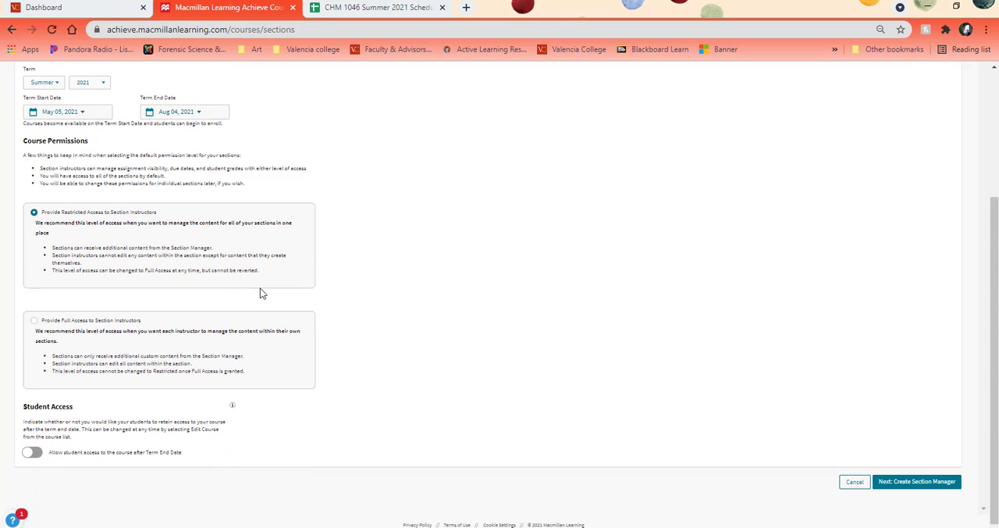
{"action": "left_click", "coordinate": [33, 454]}
{"action": "left_click", "coordinate": [904, 481]}
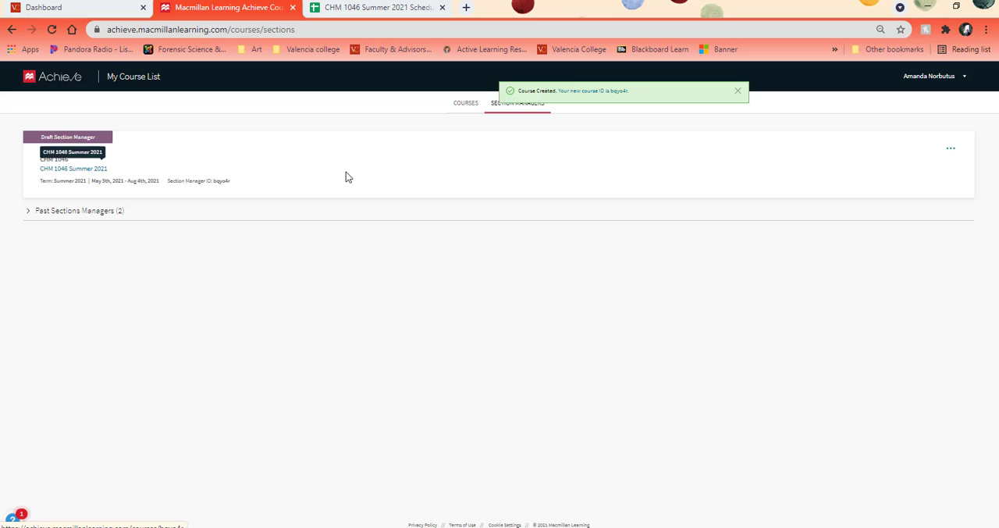
Step: Open the new CHM 1046 Summer 2021 section manager and list all its adaptive quizzes through the Resource Type view
{"action": "left_click", "coordinate": [47, 174]}
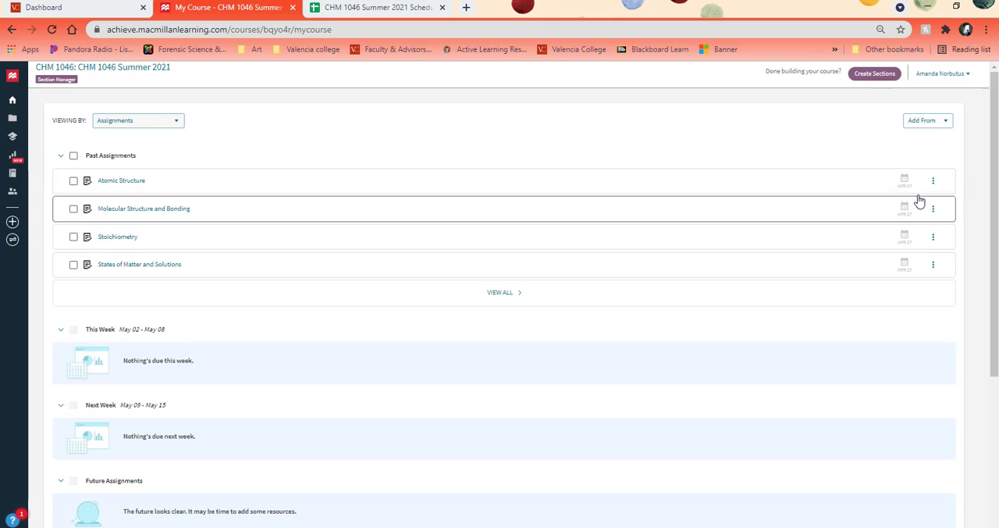
{"action": "left_click", "coordinate": [155, 120]}
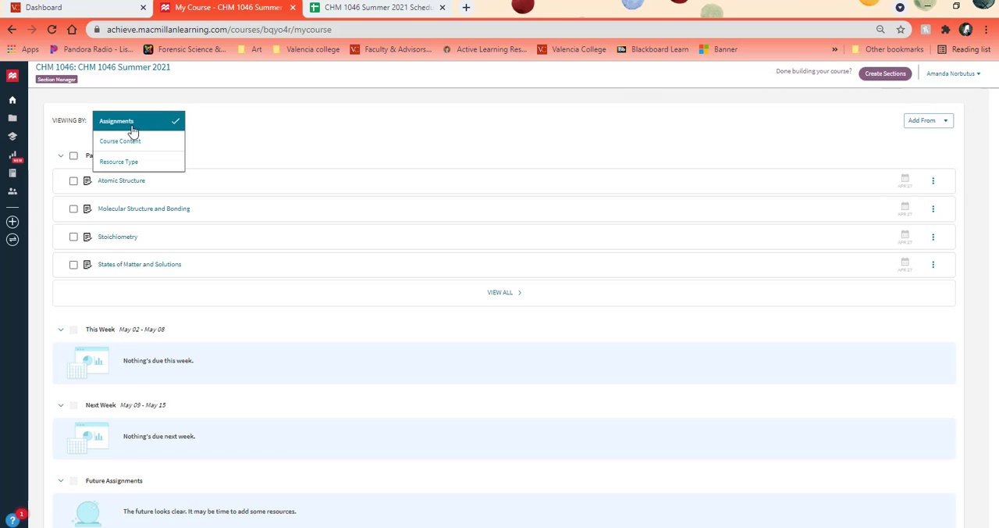
{"action": "left_click", "coordinate": [127, 161]}
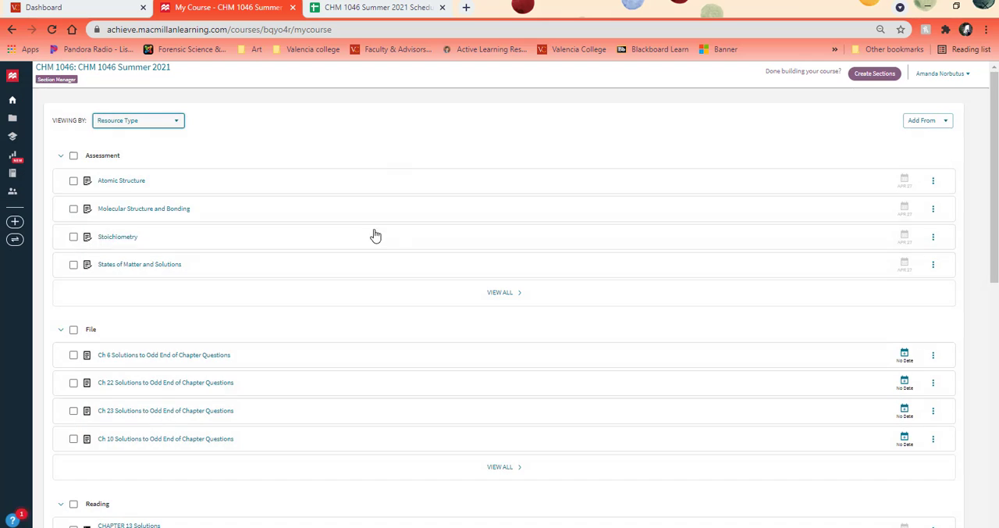
{"action": "scroll", "coordinate": [390, 247], "scroll_direction": "down", "scroll_amount": 2}
{"action": "scroll", "coordinate": [390, 248], "scroll_direction": "down", "scroll_amount": 3}
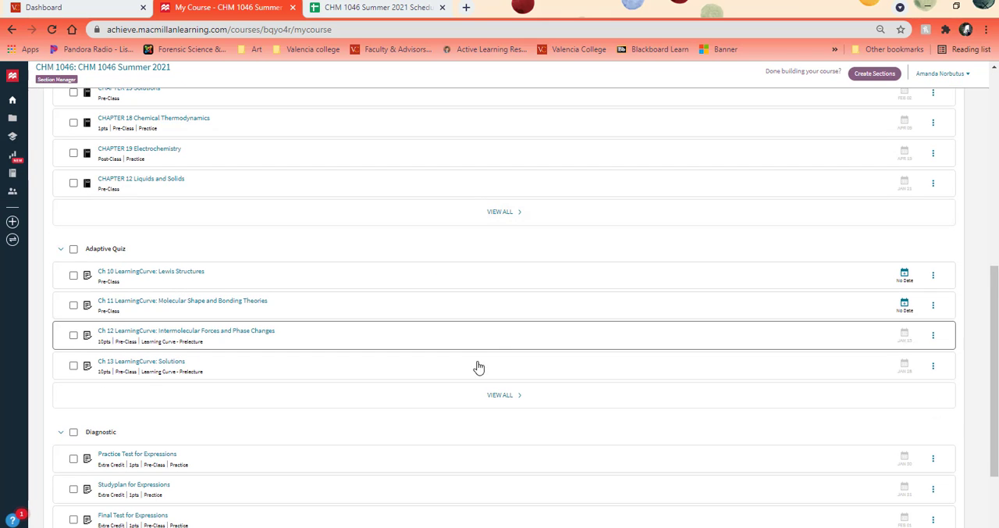
{"action": "left_click", "coordinate": [493, 400]}
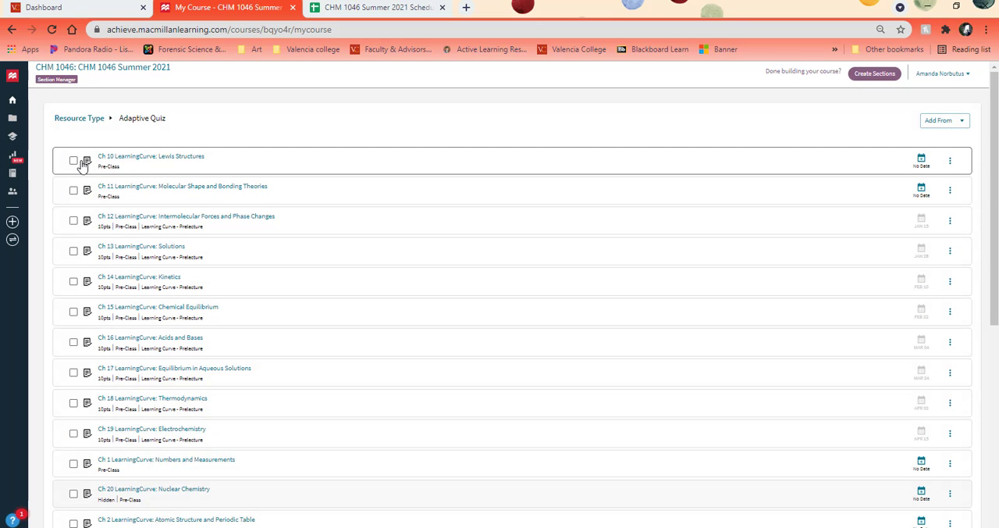
Step: Select the Ch 12 through Ch 19 LearningCurve quizzes and open a batch update of their due dates, points, gradebook categories and visibility
{"action": "left_click", "coordinate": [73, 223]}
{"action": "left_click", "coordinate": [73, 279]}
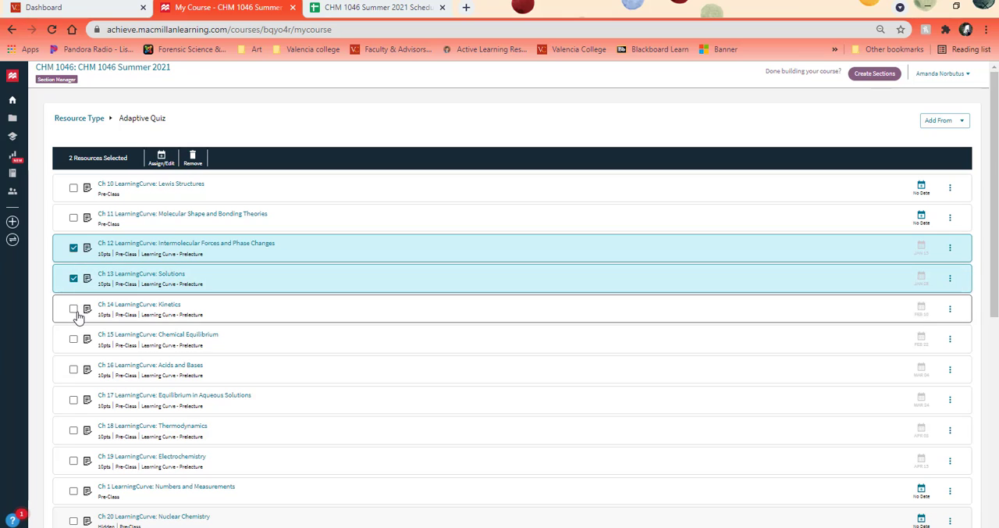
{"action": "left_click", "coordinate": [73, 309]}
{"action": "left_click", "coordinate": [73, 339]}
{"action": "left_click", "coordinate": [73, 369]}
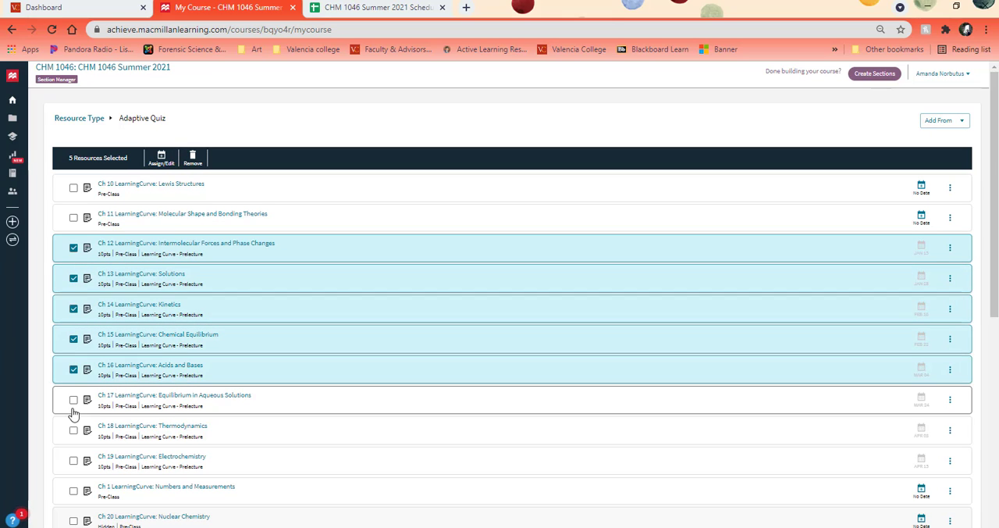
{"action": "left_click", "coordinate": [74, 400]}
{"action": "left_click", "coordinate": [73, 430]}
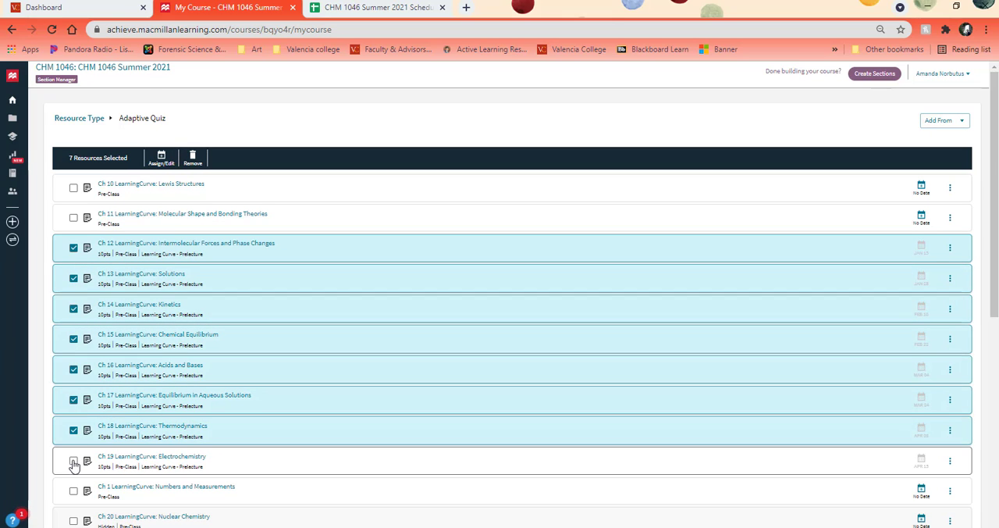
{"action": "left_click", "coordinate": [73, 462]}
{"action": "left_click", "coordinate": [161, 159]}
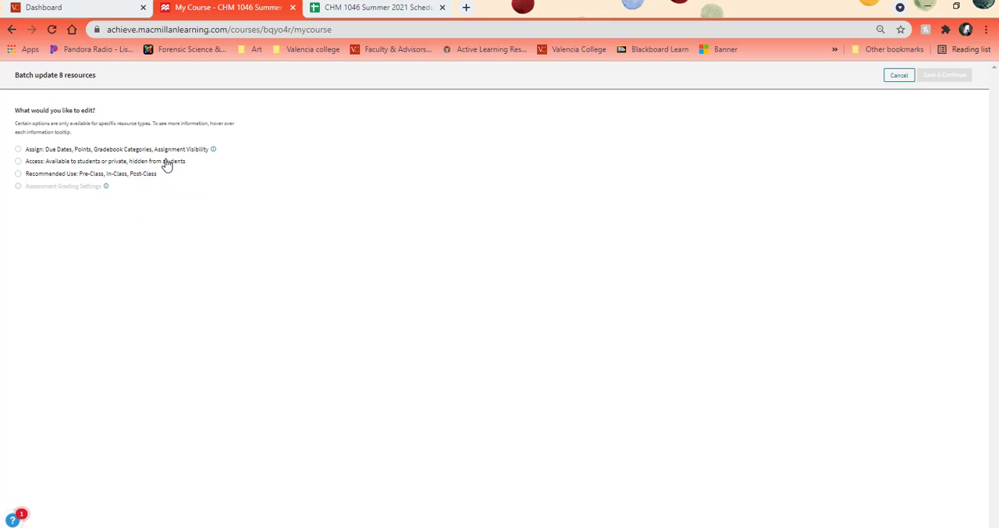
{"action": "left_click", "coordinate": [18, 149]}
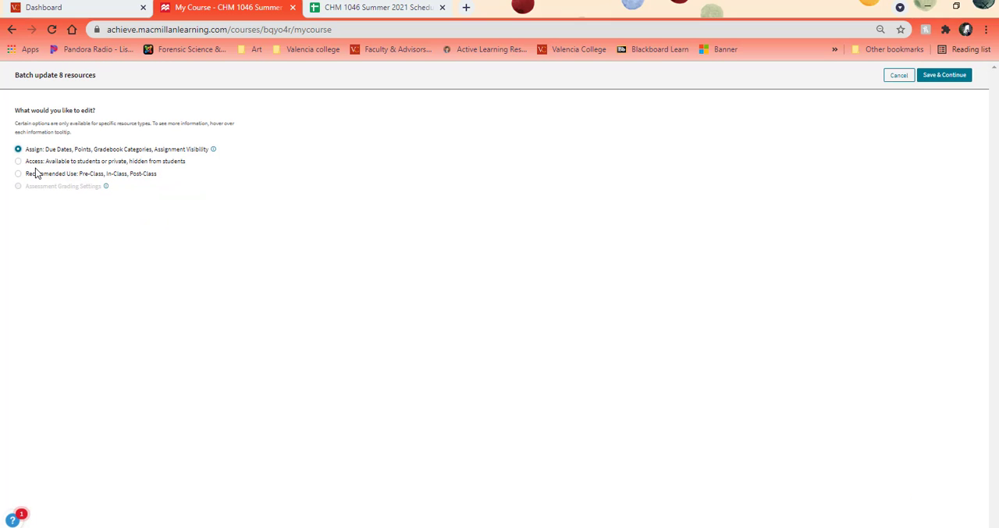
{"action": "left_click", "coordinate": [941, 77]}
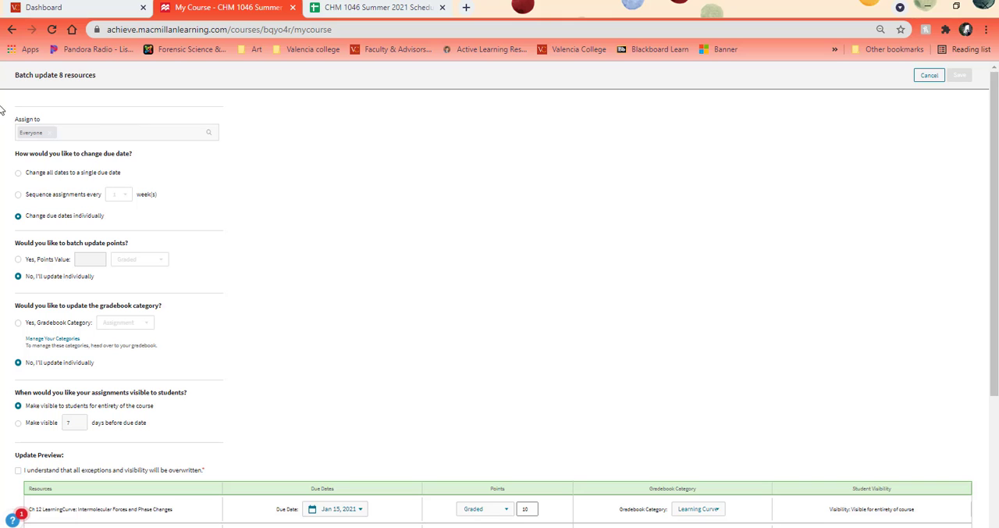
Step: Batch update the points value of the selected LearningCurve quizzes to 10, graded
{"action": "scroll", "coordinate": [321, 143], "scroll_direction": "down", "scroll_amount": 2}
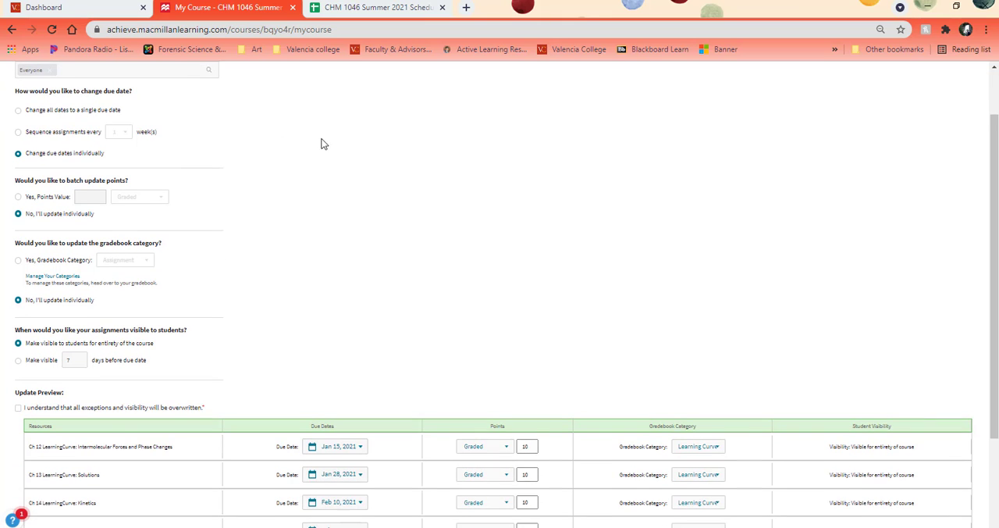
{"action": "left_click", "coordinate": [18, 135]}
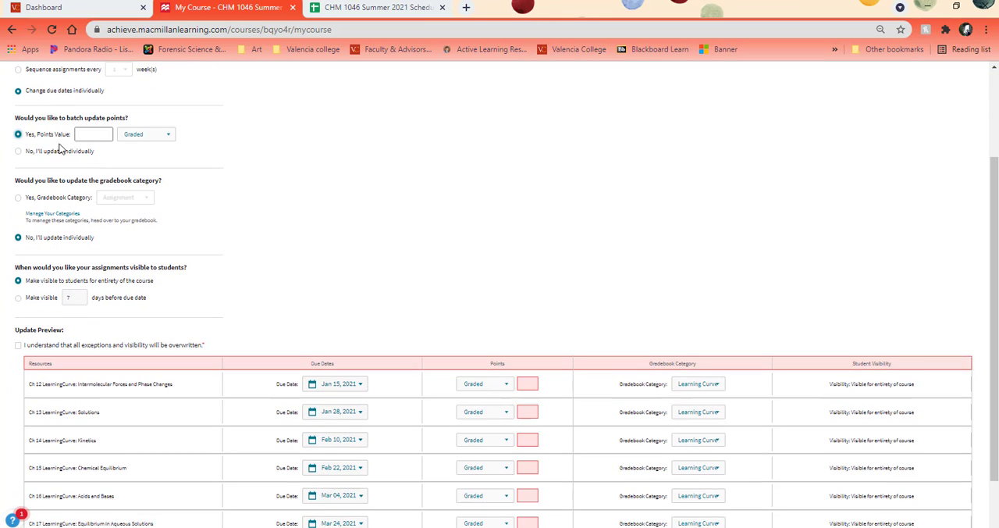
{"action": "left_click", "coordinate": [99, 134]}
{"action": "type", "text": "10"}
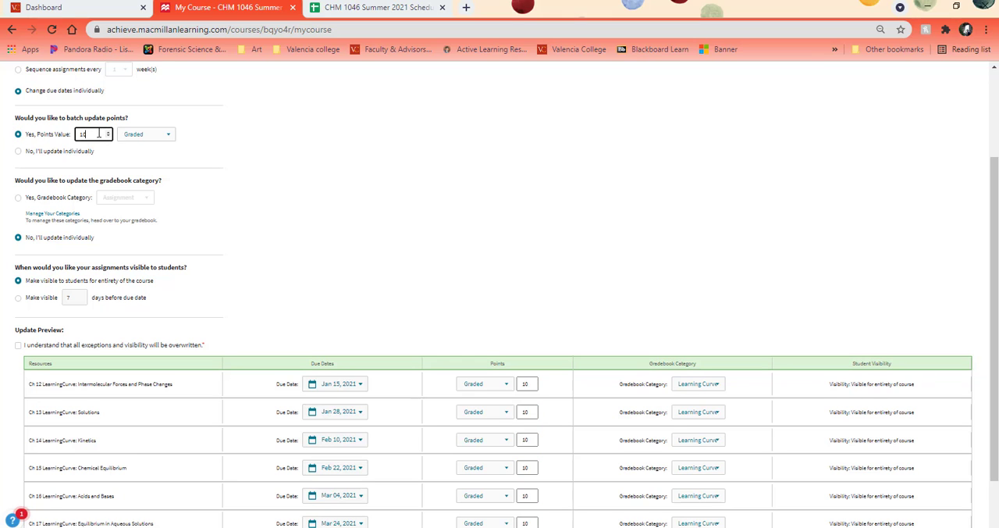
{"action": "left_click", "coordinate": [374, 204]}
Step: Batch update the gradebook category of the selected quizzes to Learning Curve - Prelecture
{"action": "left_click", "coordinate": [18, 197]}
{"action": "left_click", "coordinate": [134, 196]}
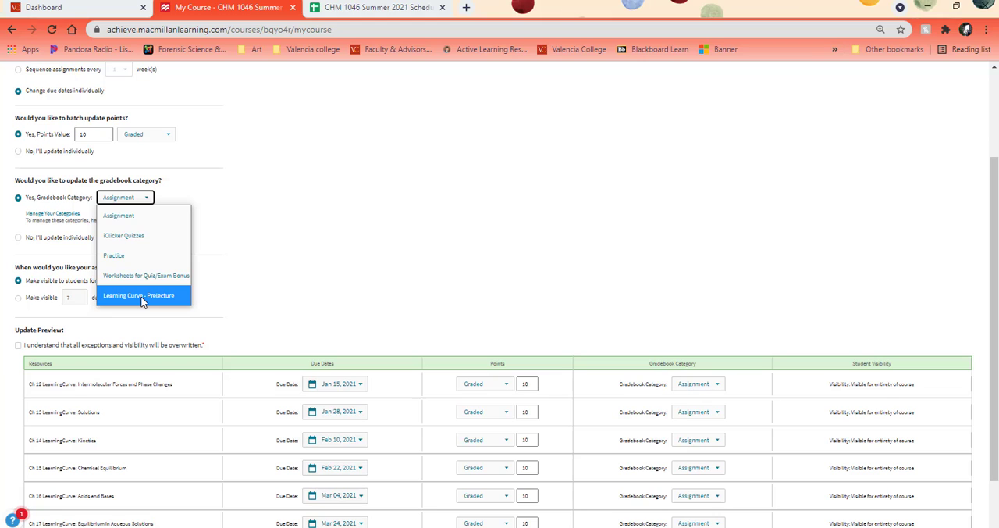
{"action": "left_click", "coordinate": [142, 301]}
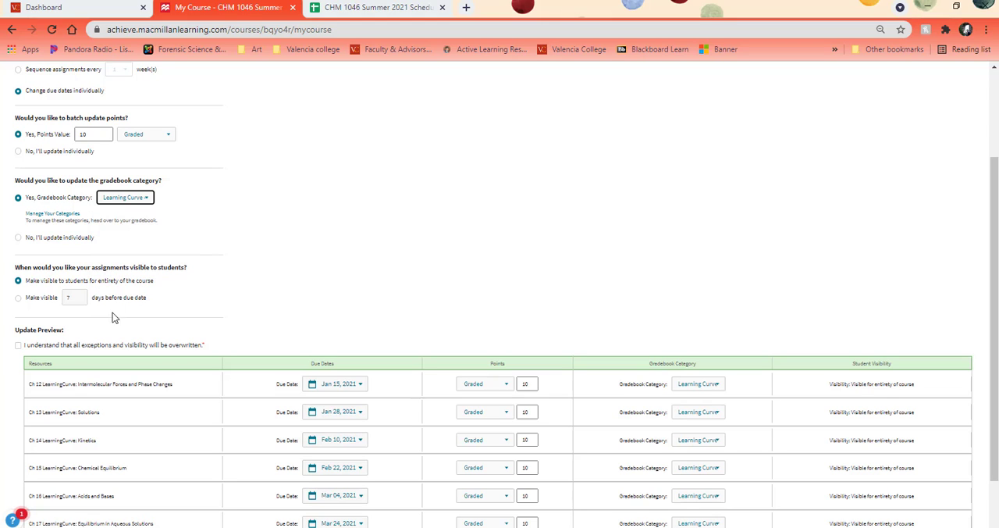
Step: Make the quizzes visible 14 days before their due date and acknowledge that all exceptions and visibility will be overwritten
{"action": "left_click", "coordinate": [35, 300]}
{"action": "left_click", "coordinate": [76, 301]}
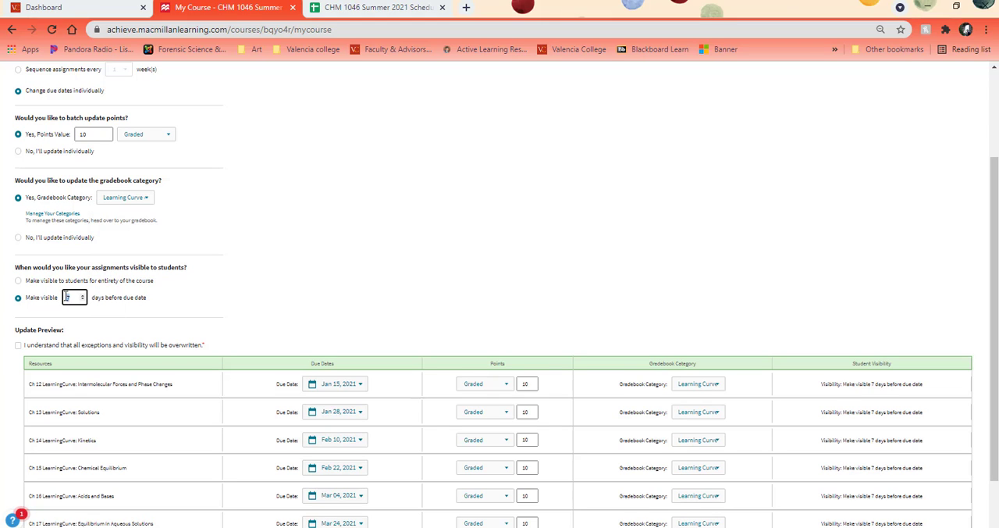
{"action": "type", "text": "14"}
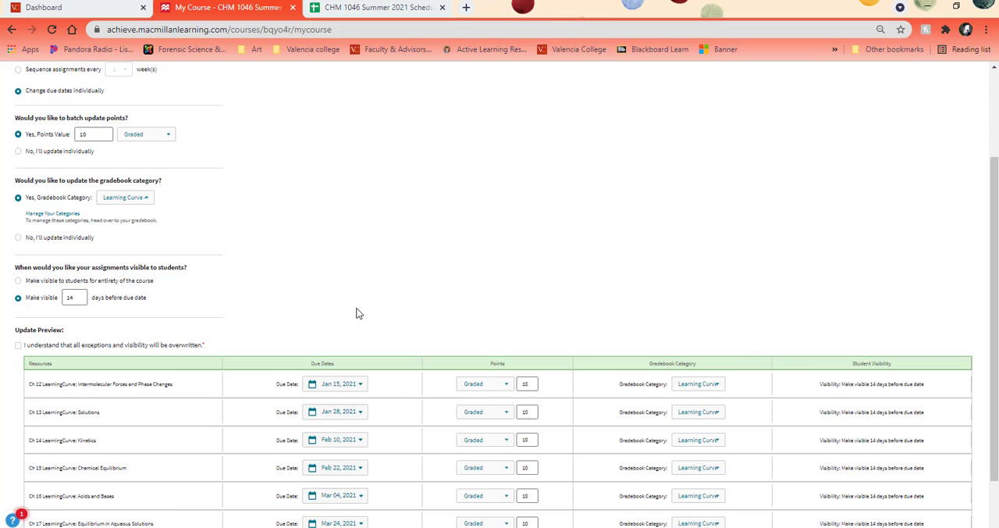
{"action": "left_click", "coordinate": [17, 347]}
Step: Arrange the batch update page in its own window beside the CHM 1046 Summer 2021 schedule spreadsheet
{"action": "scroll", "coordinate": [313, 304], "scroll_direction": "down", "scroll_amount": 1}
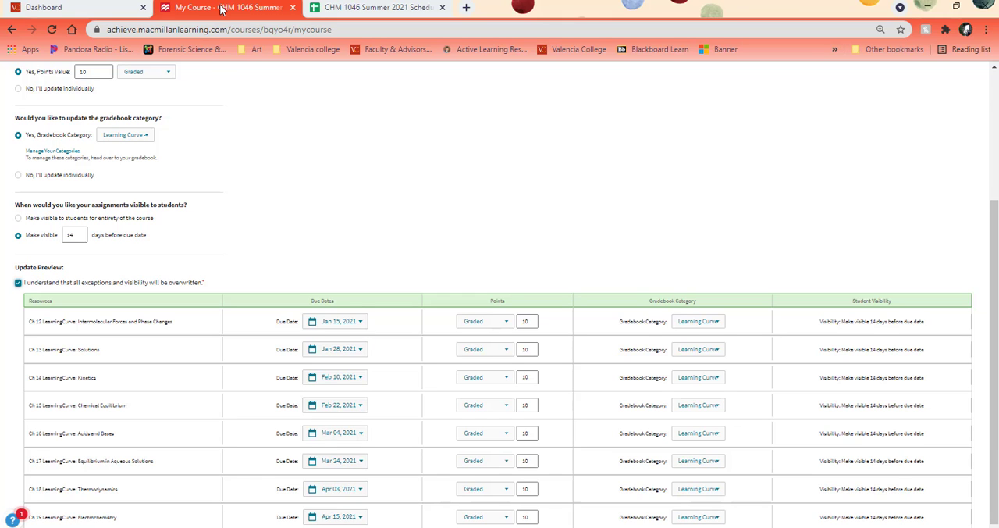
{"action": "left_click_drag", "start_coordinate": [231, 11], "coordinate": [998, 31]}
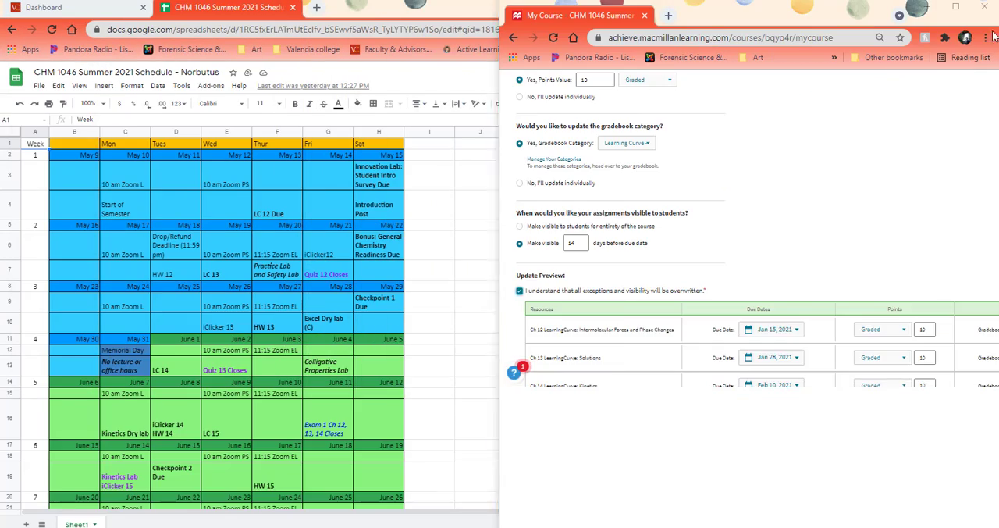
Step: Check the due dates, points, categories and visibility of the eight LearningCurve quizzes in the update preview and save the batch update
{"action": "left_click", "coordinate": [111, 106]}
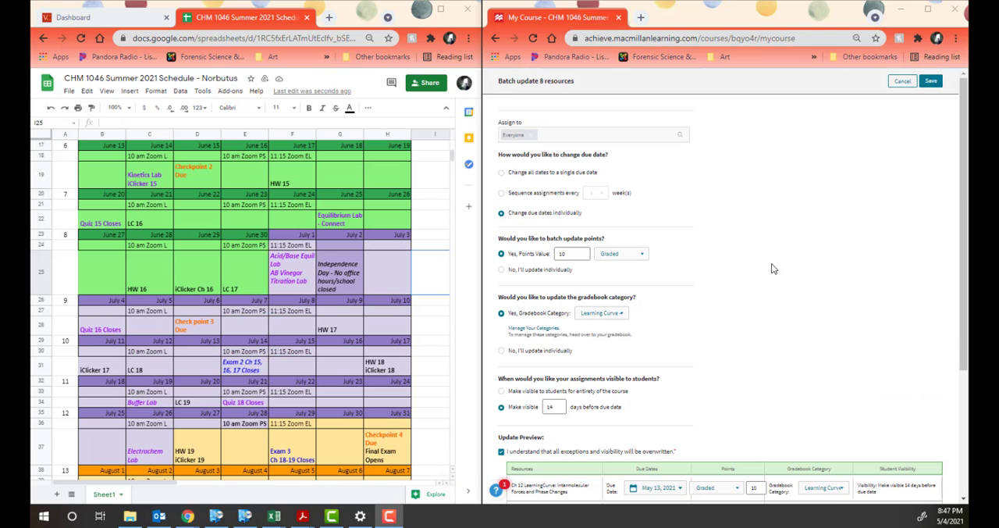
{"action": "scroll", "coordinate": [757, 286], "scroll_direction": "down", "scroll_amount": 1}
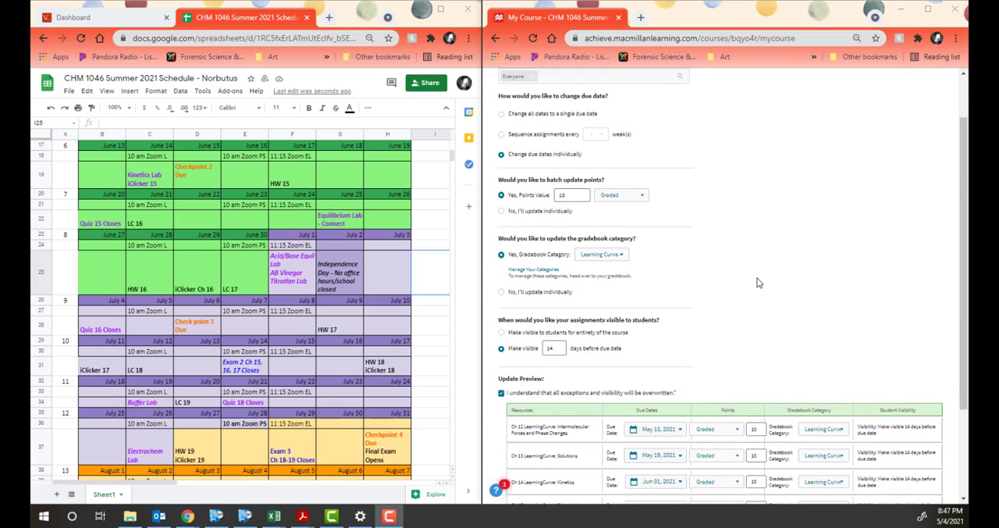
{"action": "scroll", "coordinate": [757, 285], "scroll_direction": "down", "scroll_amount": 2}
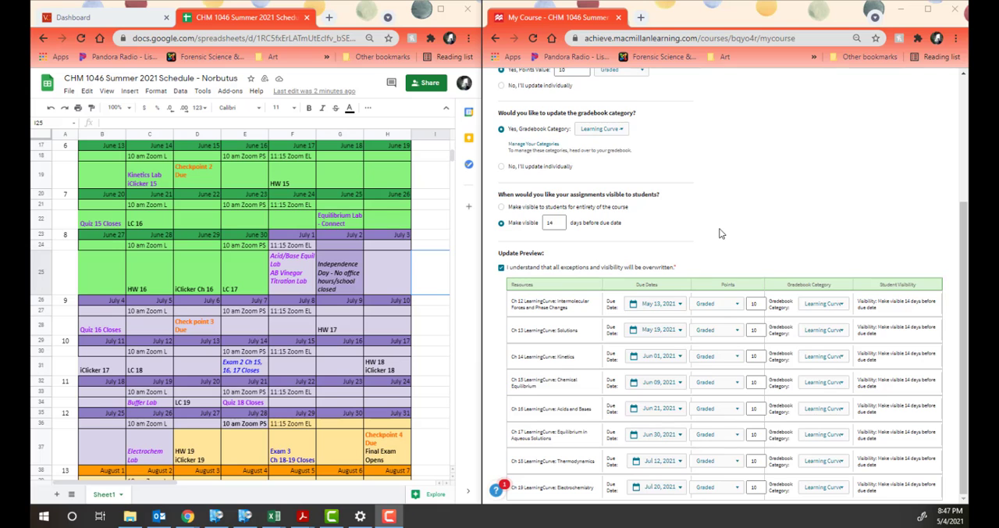
{"action": "scroll", "coordinate": [722, 232], "scroll_direction": "up", "scroll_amount": 5}
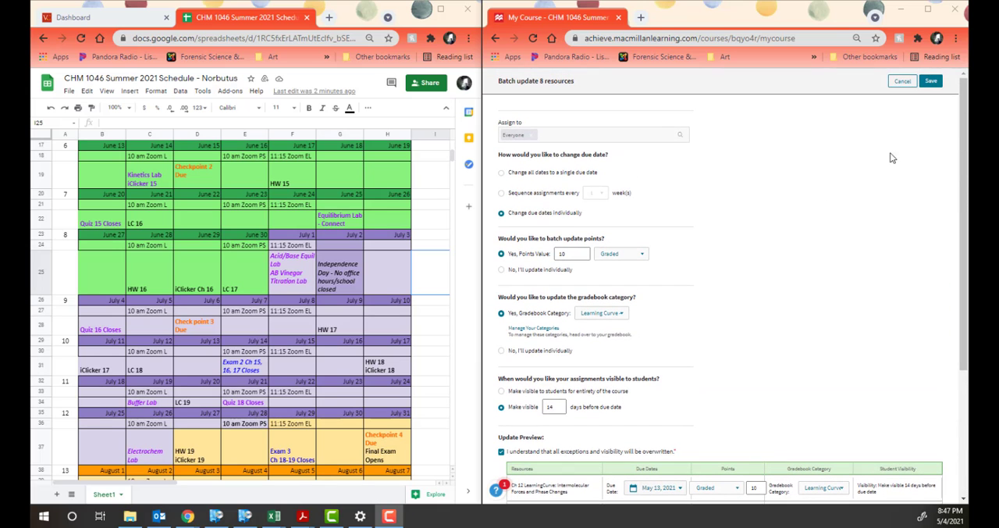
{"action": "left_click", "coordinate": [927, 85]}
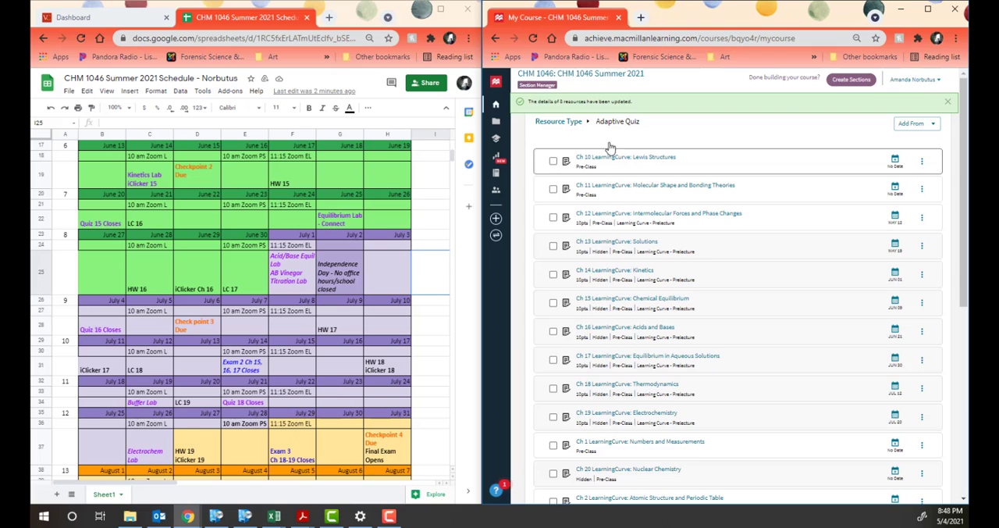
Step: Return to the Resource Type overview and open the full list of Assessment resources
{"action": "left_click", "coordinate": [558, 122]}
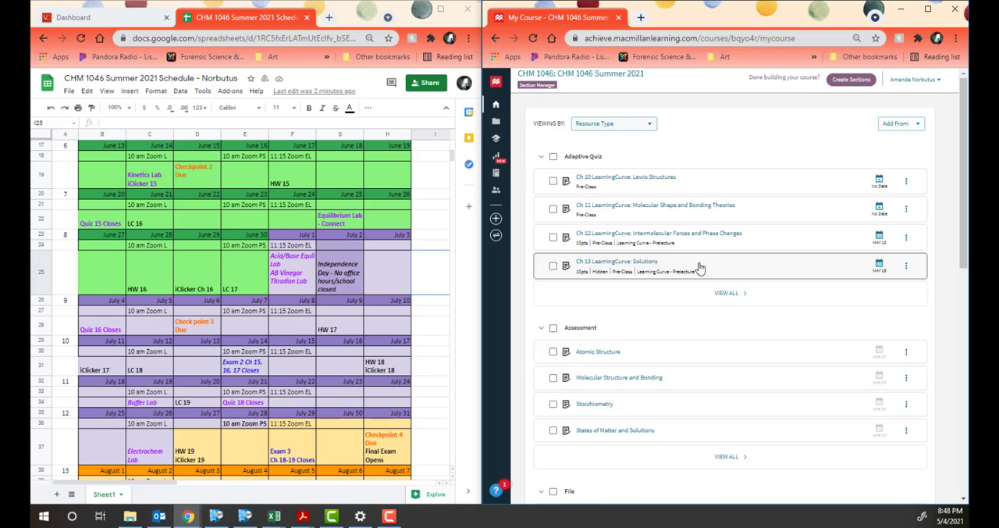
{"action": "scroll", "coordinate": [699, 265], "scroll_direction": "down", "scroll_amount": 2}
{"action": "scroll", "coordinate": [697, 265], "scroll_direction": "down", "scroll_amount": 5}
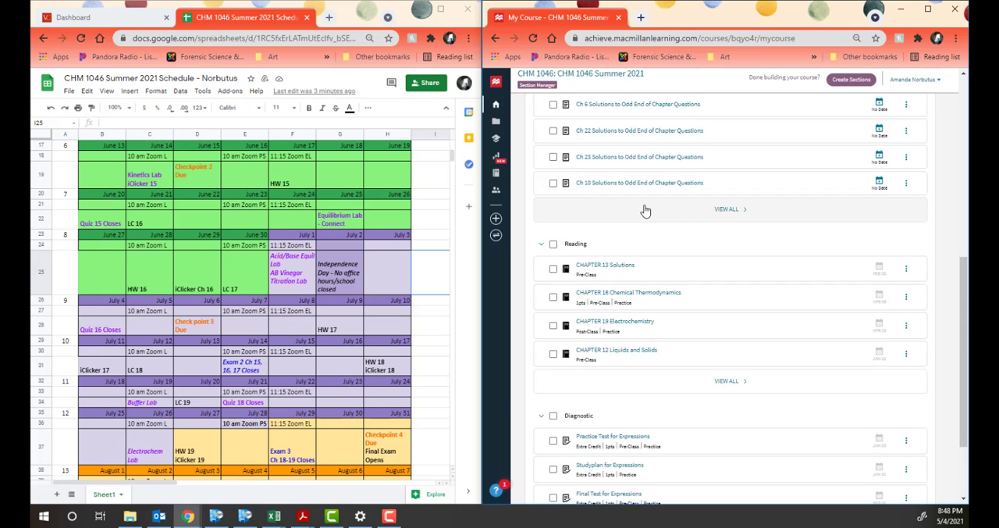
{"action": "scroll", "coordinate": [677, 304], "scroll_direction": "down", "scroll_amount": 3}
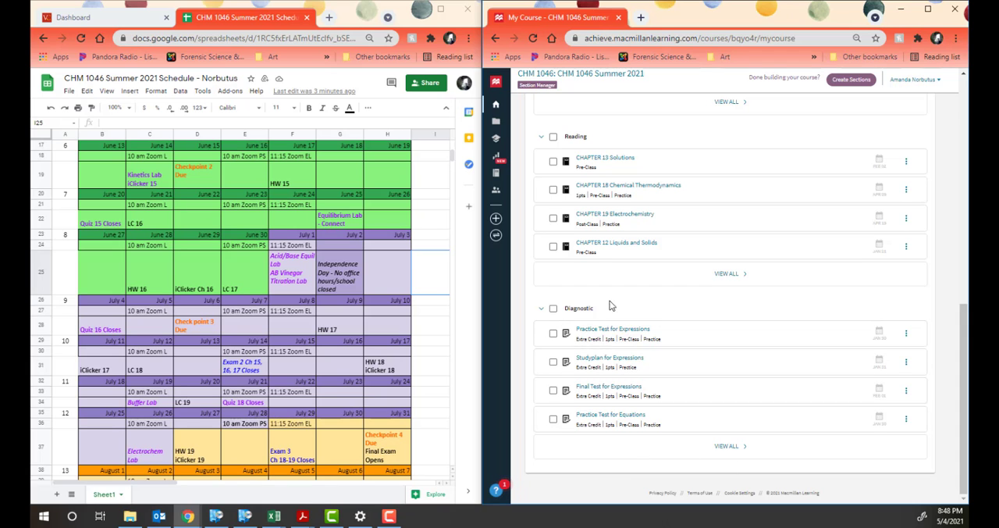
{"action": "scroll", "coordinate": [624, 317], "scroll_direction": "up", "scroll_amount": 5}
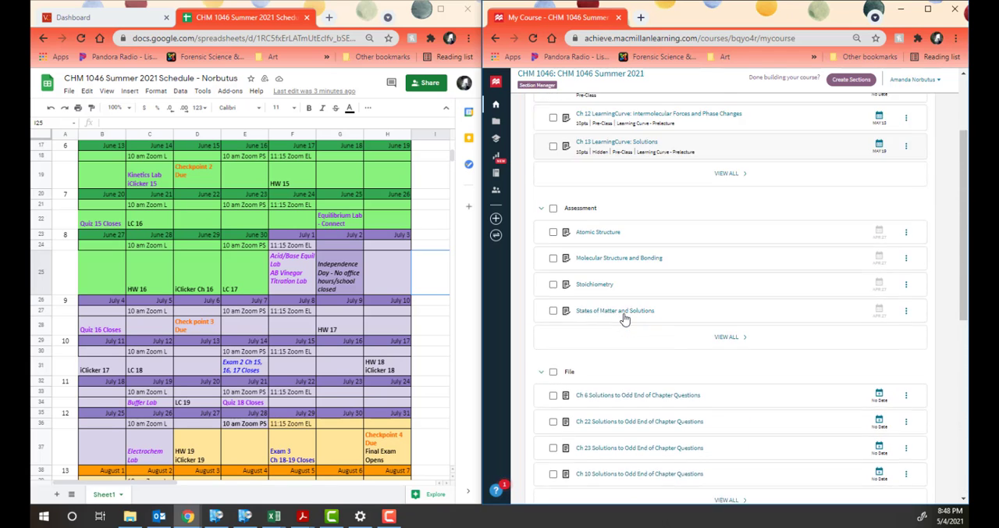
{"action": "scroll", "coordinate": [624, 318], "scroll_direction": "up", "scroll_amount": 2}
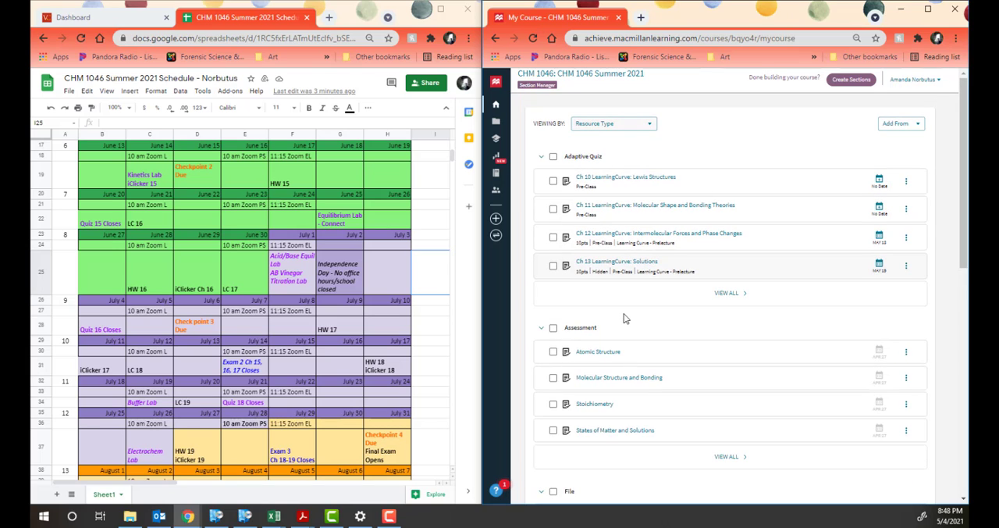
{"action": "scroll", "coordinate": [654, 334], "scroll_direction": "down", "scroll_amount": 1}
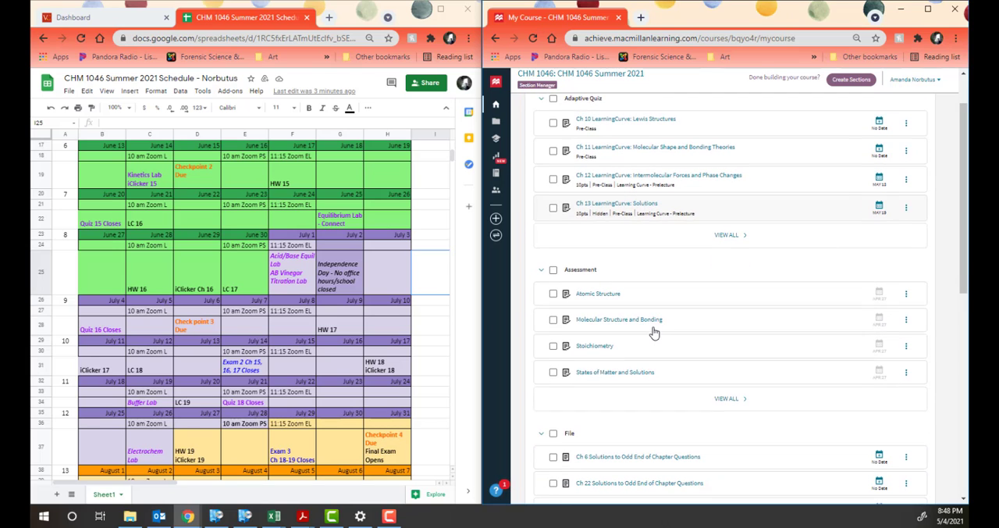
{"action": "left_click", "coordinate": [731, 400]}
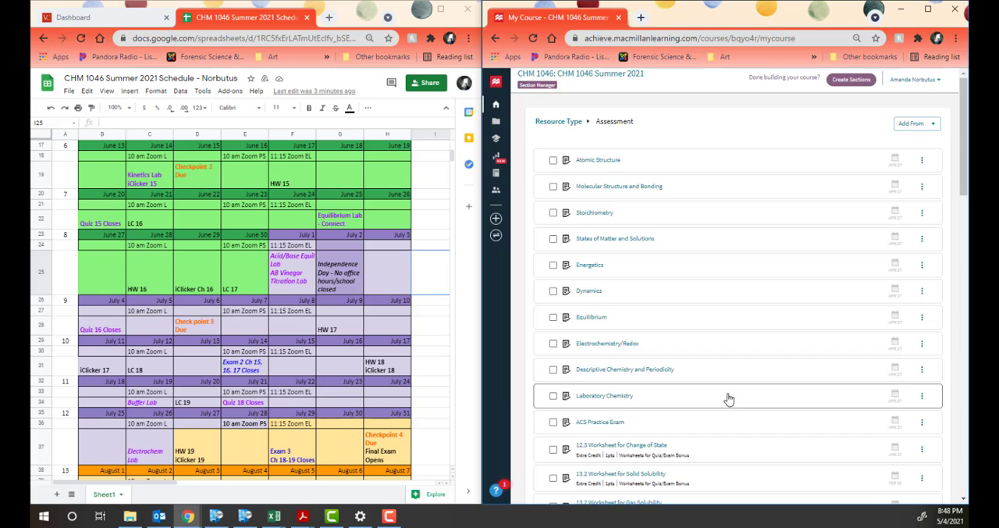
Step: Select the worksheet assessments from 12.3 Worksheet for Change of State through 16.4 Worksheet for pH
{"action": "scroll", "coordinate": [717, 346], "scroll_direction": "down", "scroll_amount": 3}
{"action": "scroll", "coordinate": [717, 346], "scroll_direction": "down", "scroll_amount": 1}
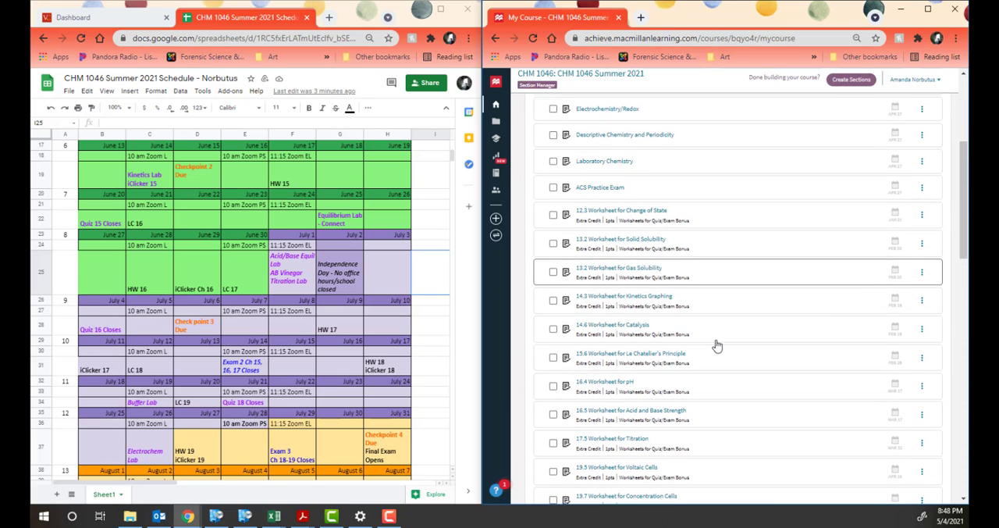
{"action": "left_click", "coordinate": [554, 216]}
{"action": "left_click", "coordinate": [553, 243]}
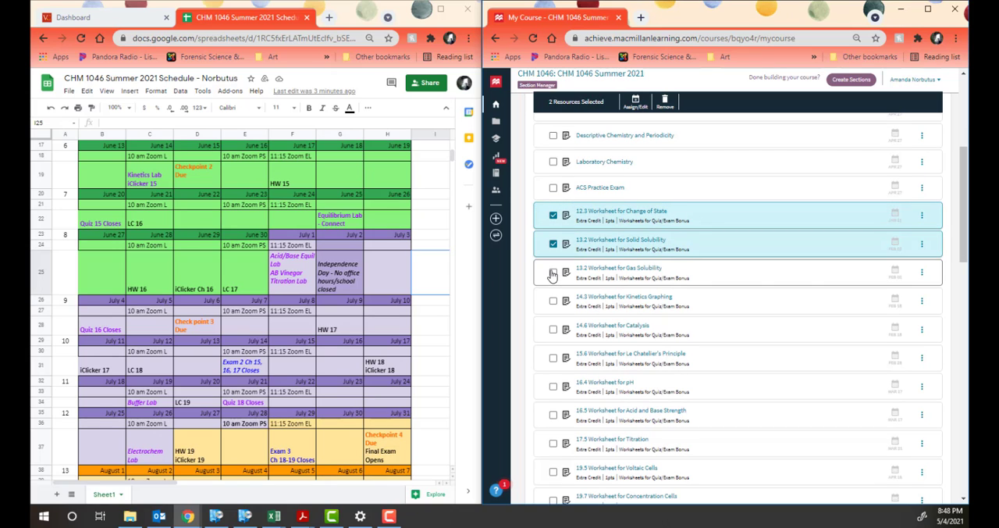
{"action": "left_click", "coordinate": [553, 271]}
{"action": "left_click", "coordinate": [553, 300]}
{"action": "left_click", "coordinate": [554, 328]}
{"action": "left_click", "coordinate": [554, 358]}
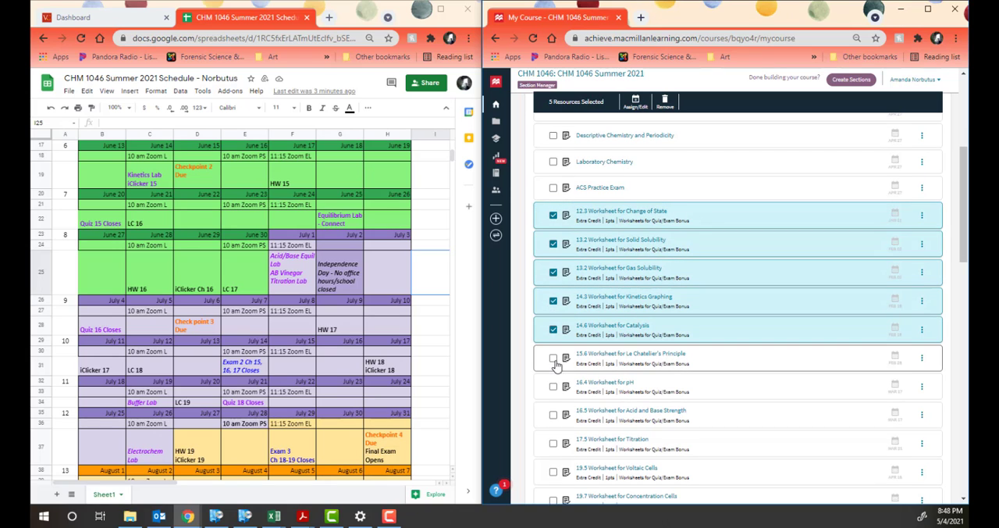
{"action": "left_click", "coordinate": [553, 386]}
{"action": "left_click", "coordinate": [550, 420]}
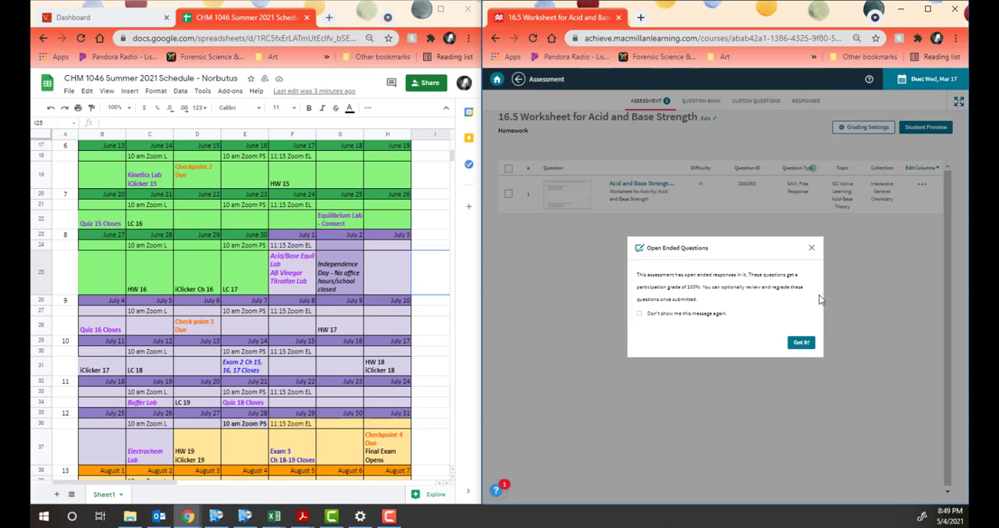
{"action": "left_click", "coordinate": [802, 342]}
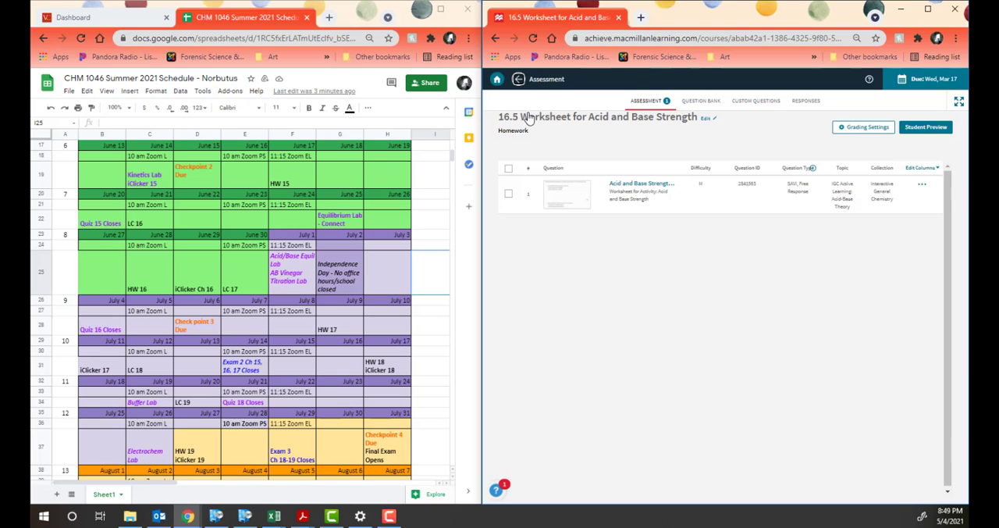
{"action": "left_click", "coordinate": [518, 79]}
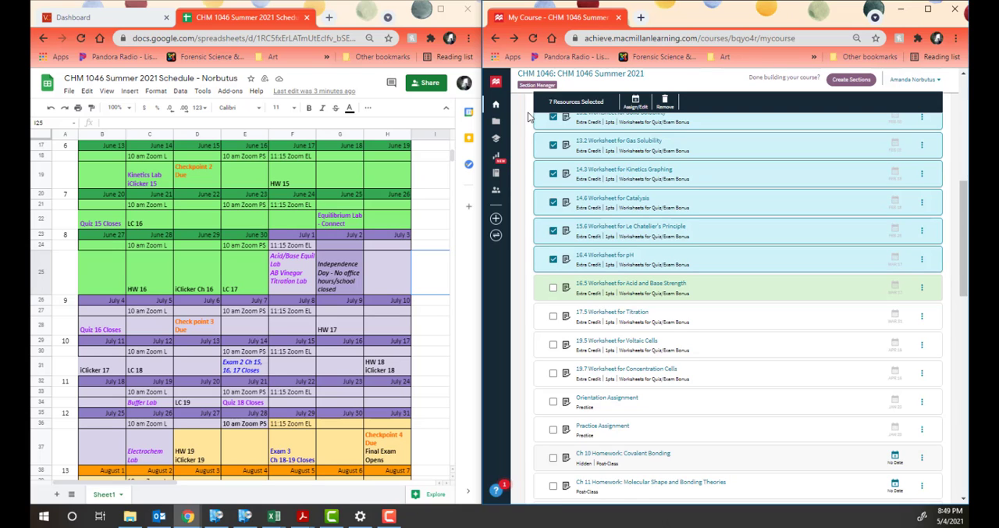
Step: Add the 16.5 Acid and Base Strength, 17.5 Titration, 19.5 Voltaic Cells and 19.7 Concentration Cells worksheets to the selection
{"action": "left_click", "coordinate": [554, 288]}
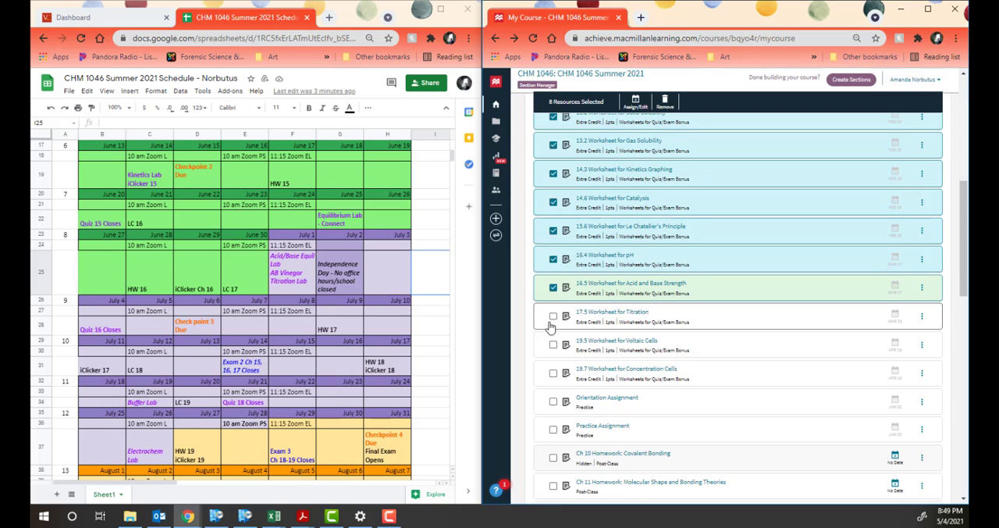
{"action": "left_click", "coordinate": [554, 318]}
{"action": "left_click", "coordinate": [554, 345]}
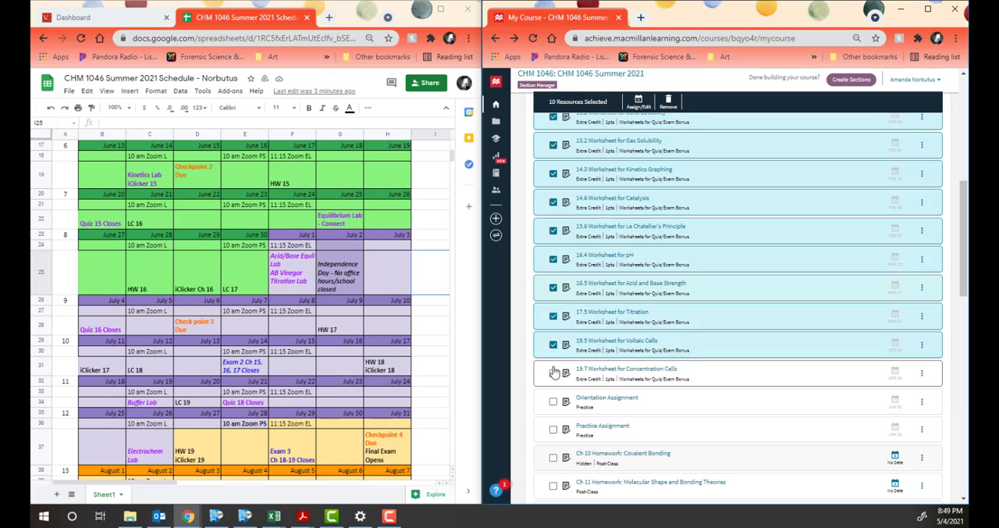
{"action": "left_click", "coordinate": [554, 373]}
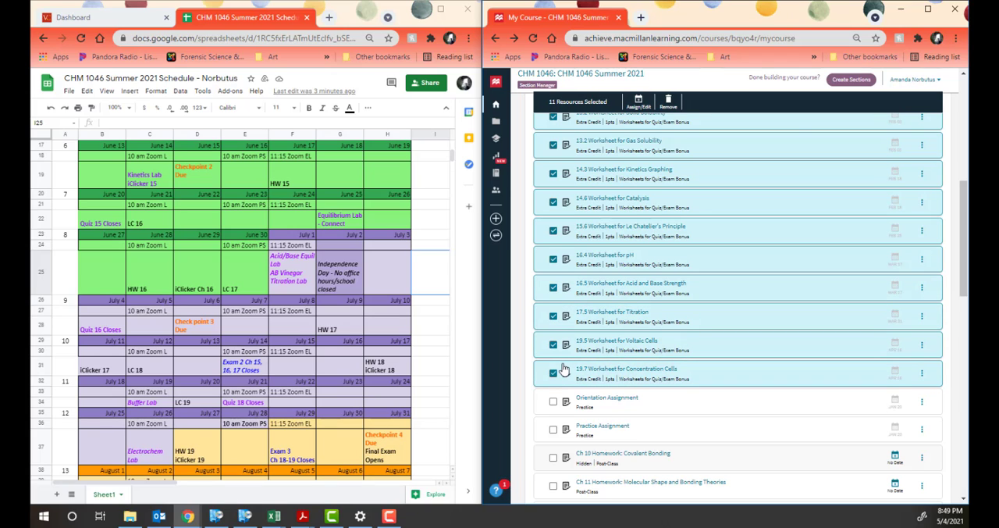
Step: Start a batch update of due dates, points, gradebook categories and assignment visibility for the selected worksheets
{"action": "left_click", "coordinate": [638, 102]}
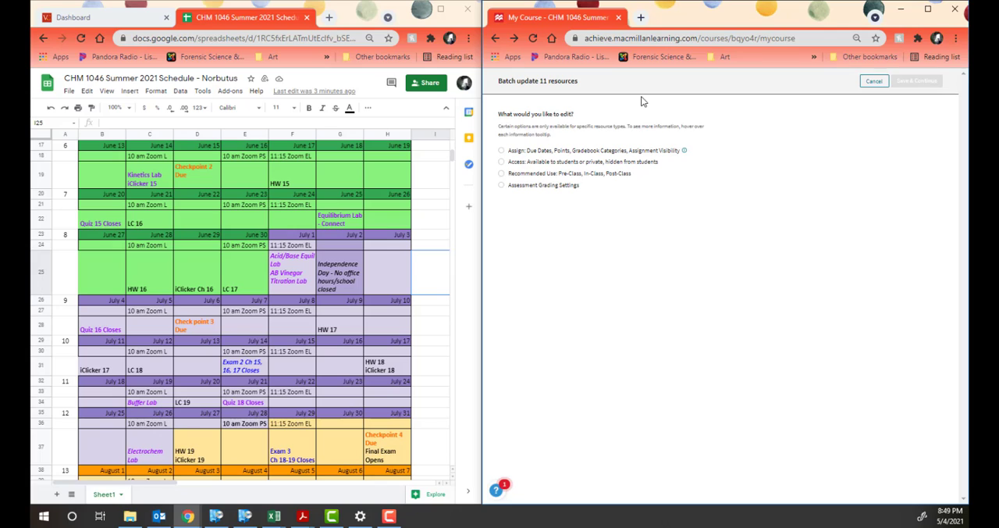
{"action": "left_click", "coordinate": [502, 151]}
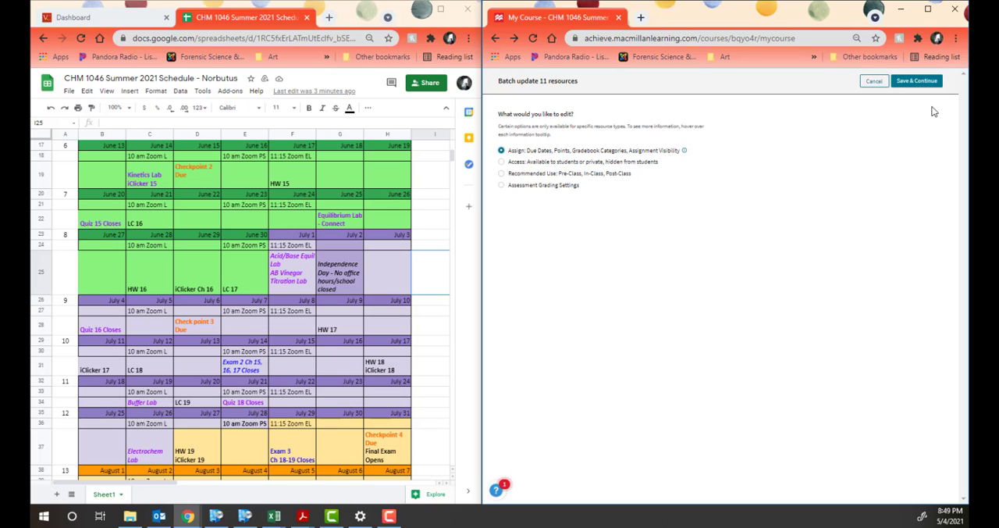
{"action": "left_click", "coordinate": [917, 80]}
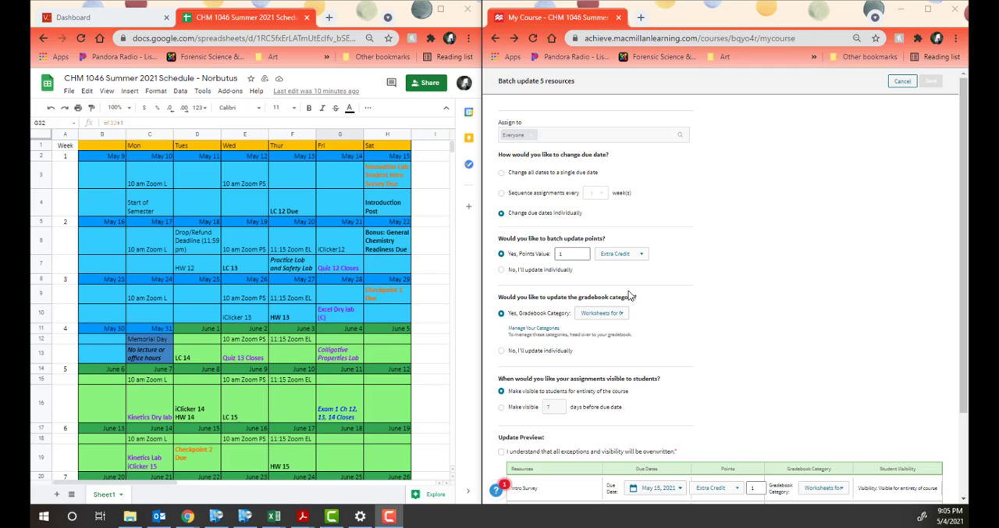
Step: Choose Worksheets for Quiz/Exam Bonus as the surveys' gradebook category and acknowledge that all exceptions and visibility will be overwritten
{"action": "scroll", "coordinate": [679, 281], "scroll_direction": "down", "scroll_amount": 2}
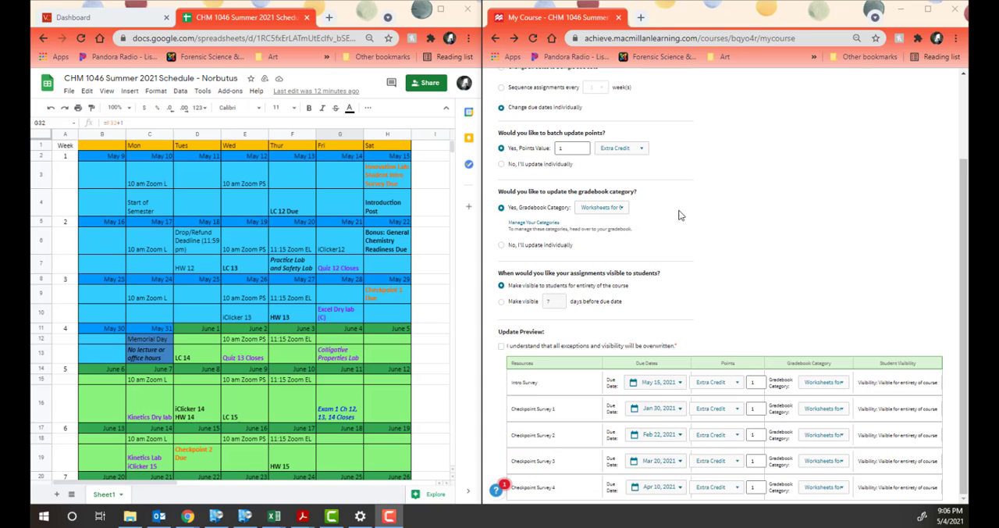
{"action": "left_click", "coordinate": [600, 208]}
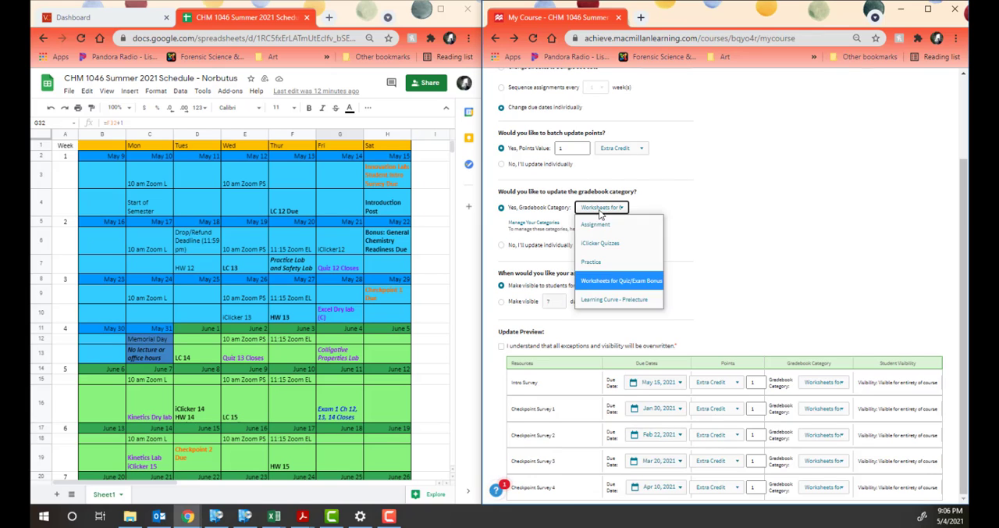
{"action": "left_click", "coordinate": [599, 288]}
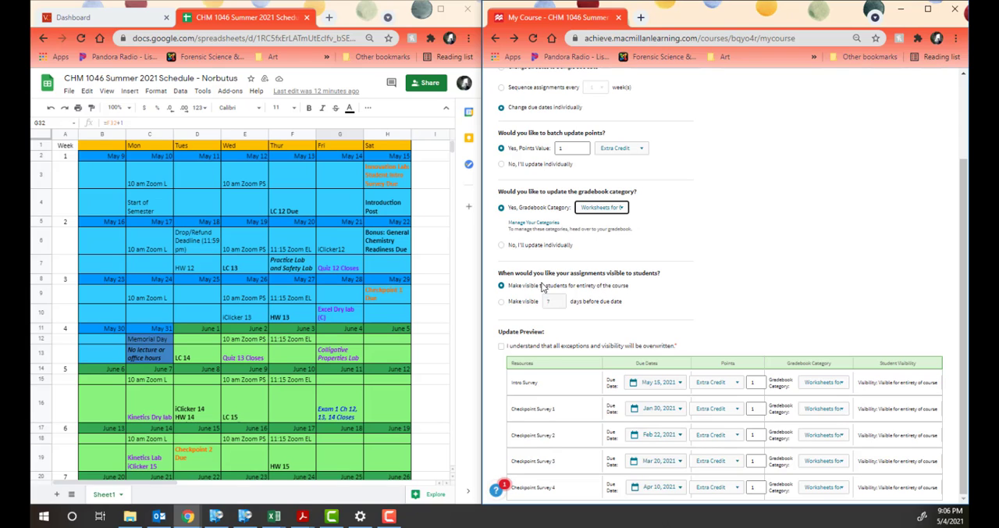
{"action": "left_click", "coordinate": [501, 348]}
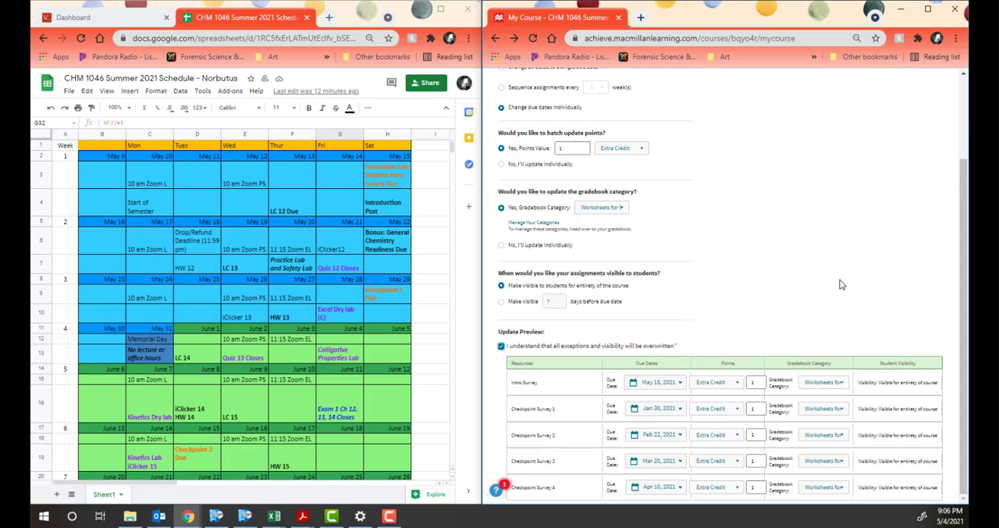
{"action": "scroll", "coordinate": [836, 279], "scroll_direction": "up", "scroll_amount": 2}
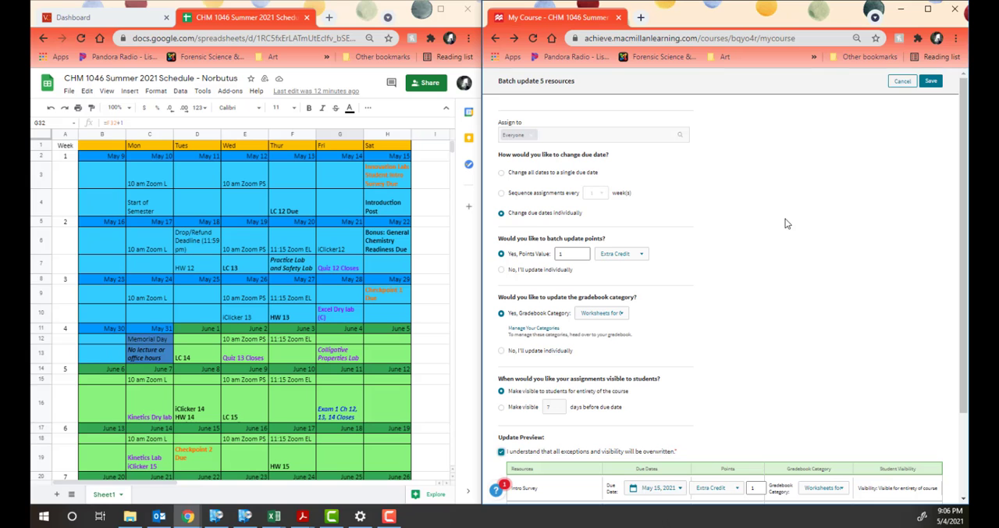
{"action": "scroll", "coordinate": [778, 232], "scroll_direction": "down", "scroll_amount": 2}
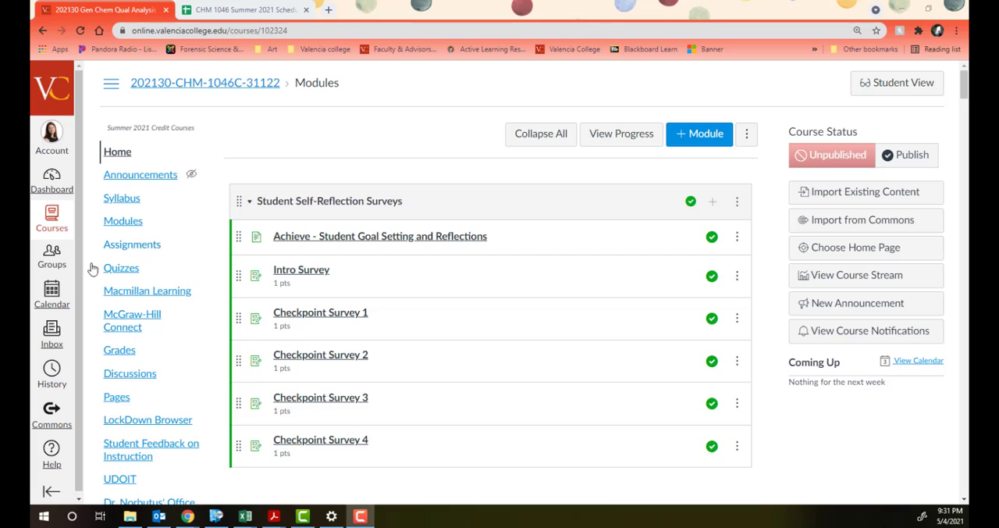
Step: In the Canvas course, open the assignments list and find the Imported Assignments group
{"action": "left_click", "coordinate": [123, 251]}
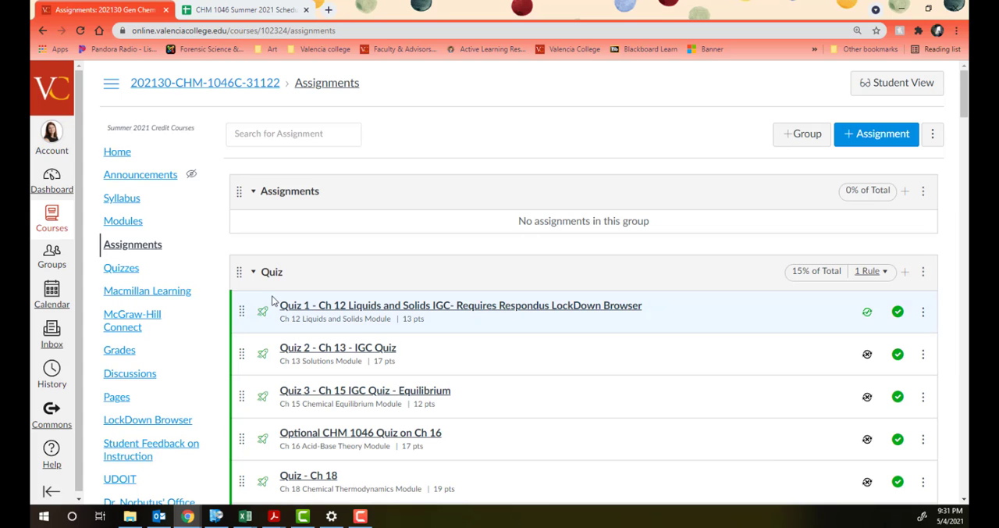
{"action": "scroll", "coordinate": [355, 267], "scroll_direction": "down", "scroll_amount": 1}
{"action": "scroll", "coordinate": [354, 259], "scroll_direction": "down", "scroll_amount": 6}
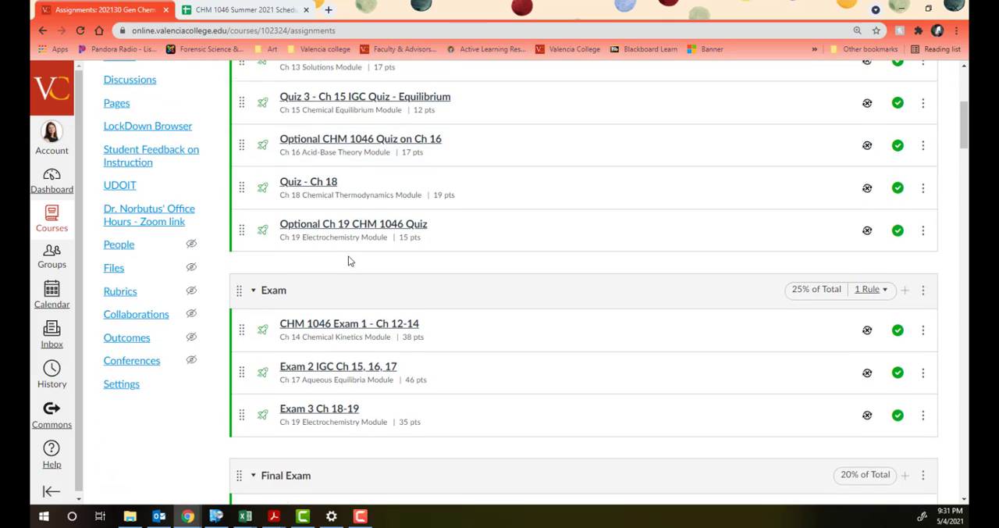
{"action": "scroll", "coordinate": [414, 292], "scroll_direction": "down", "scroll_amount": 5}
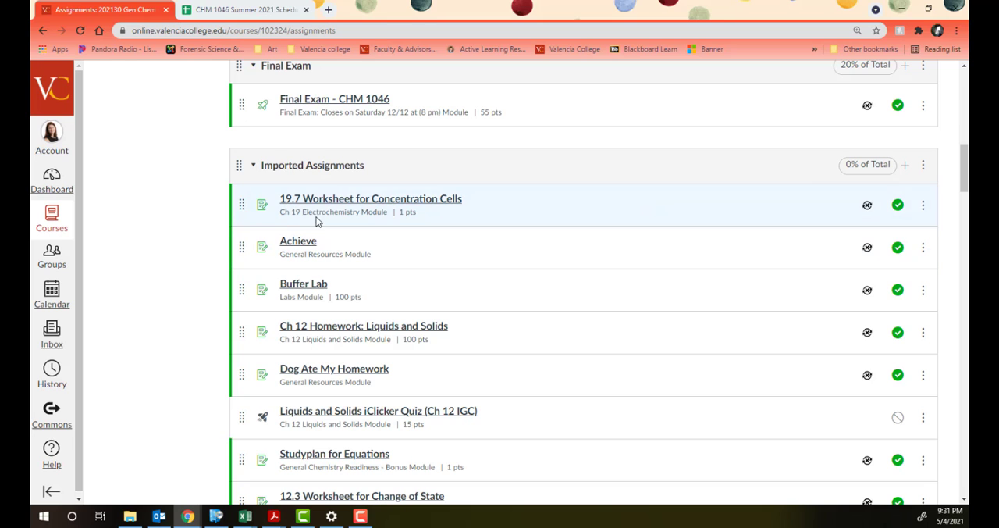
Step: Delete the 19.7 Worksheet for Concentration Cells from the Imported Assignments group and confirm the deletion
{"action": "left_click", "coordinate": [925, 205]}
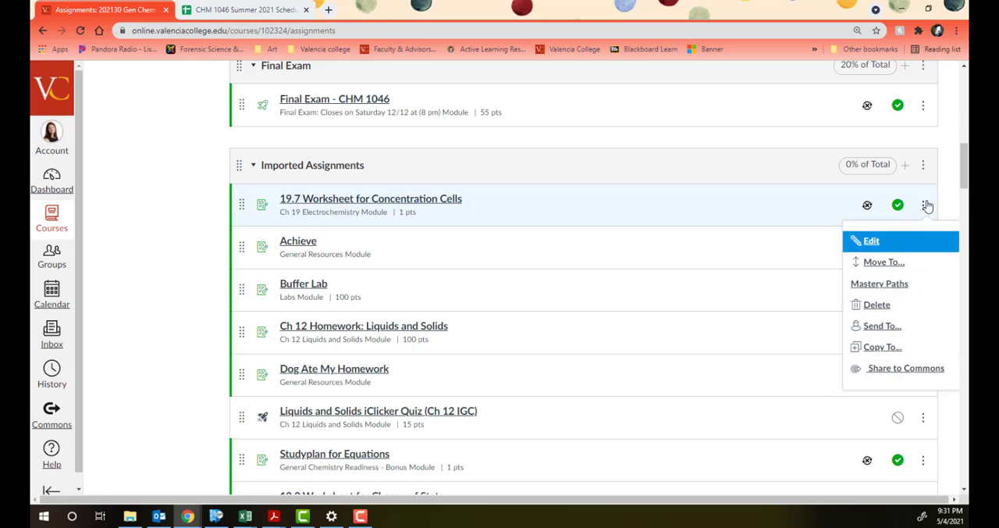
{"action": "left_click", "coordinate": [876, 305]}
{"action": "left_click", "coordinate": [547, 97]}
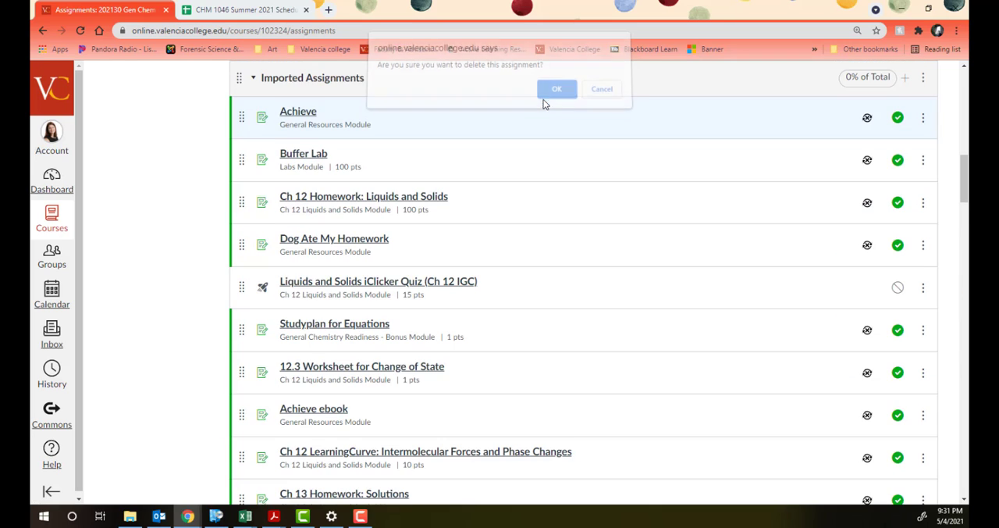
Step: Delete the Achieve and Ch 12 Homework: Liquids and Solids assignments from the Imported Assignments group and confirm both deletions
{"action": "left_click", "coordinate": [923, 121]}
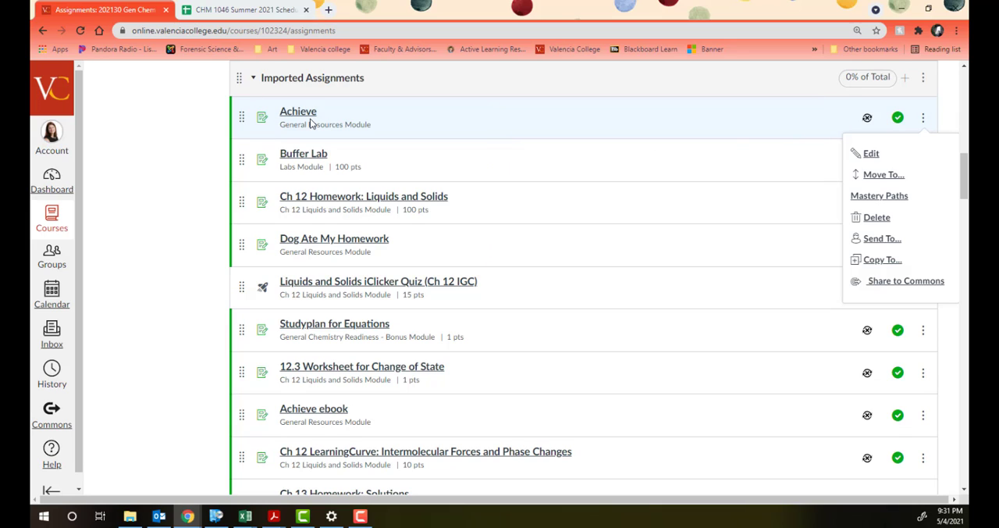
{"action": "left_click", "coordinate": [864, 219]}
{"action": "left_click", "coordinate": [556, 95]}
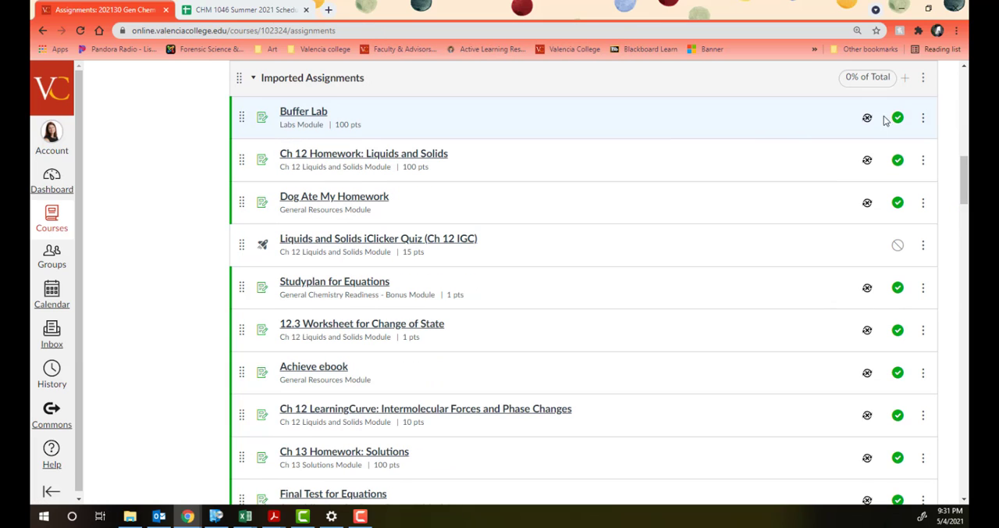
{"action": "left_click", "coordinate": [925, 161]}
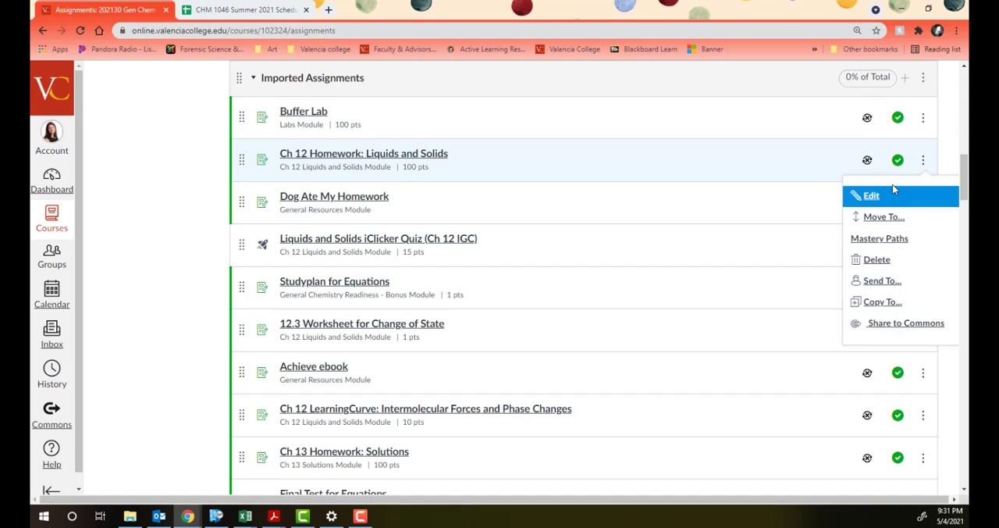
{"action": "left_click", "coordinate": [878, 260]}
{"action": "left_click", "coordinate": [567, 97]}
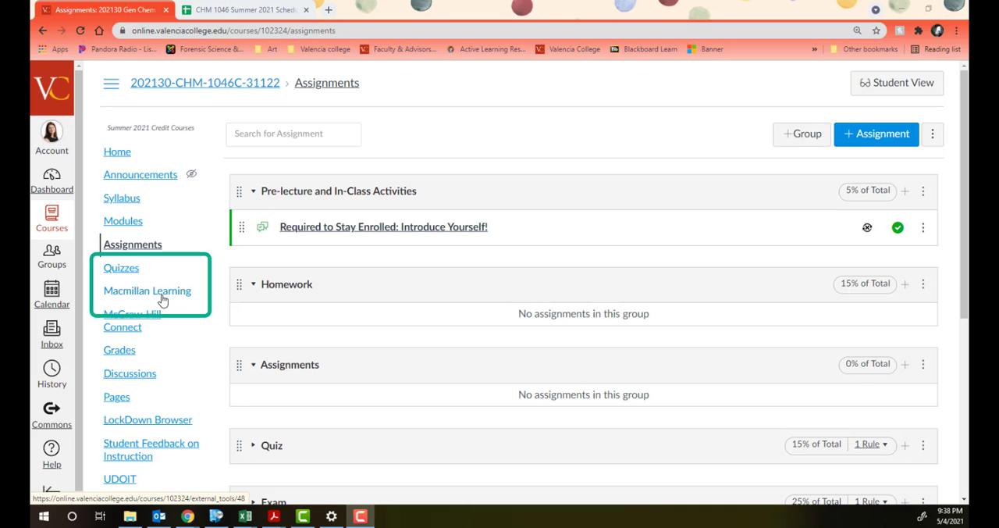
Step: In the course's navigation settings, move Macmillan Learning to the items hidden from students, and restore it above McGraw-Hill Connect
{"action": "scroll", "coordinate": [143, 359], "scroll_direction": "down", "scroll_amount": 4}
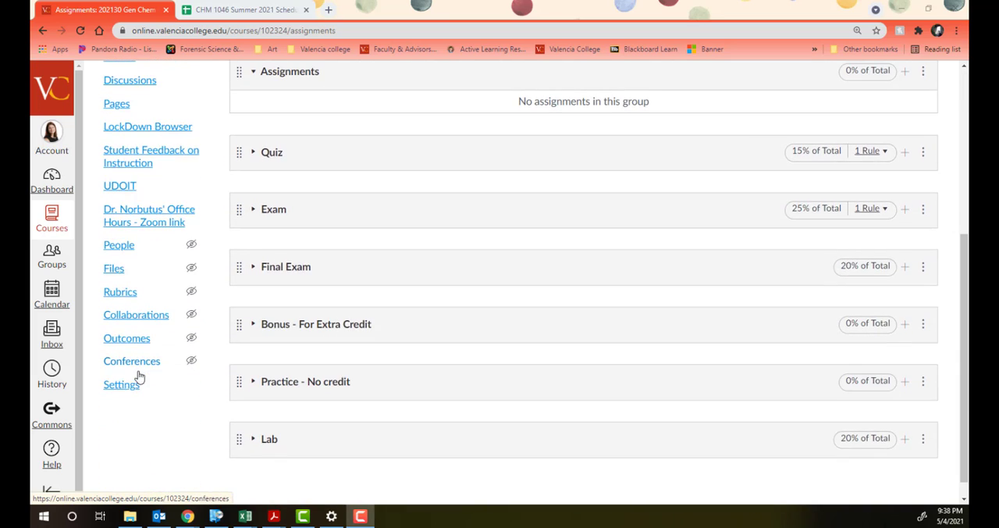
{"action": "left_click", "coordinate": [123, 385]}
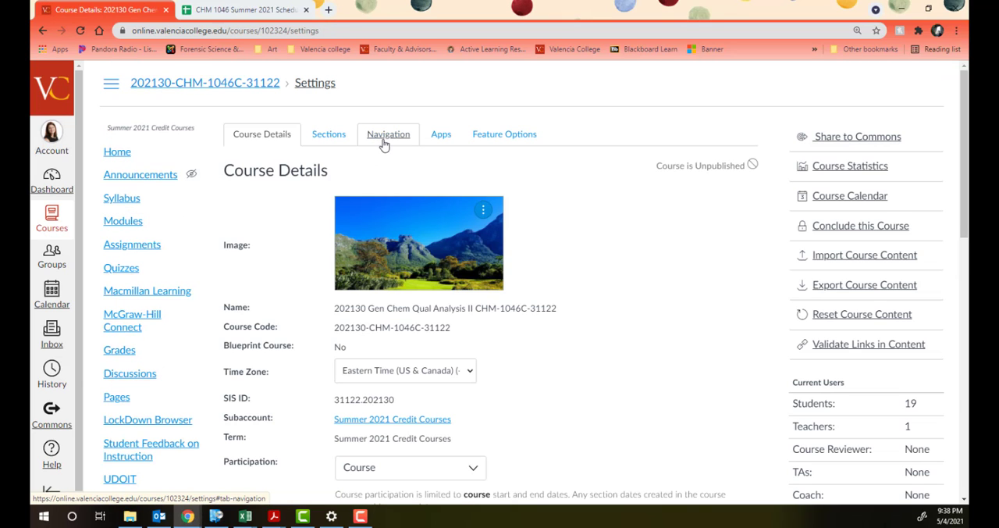
{"action": "left_click", "coordinate": [380, 142]}
{"action": "scroll", "coordinate": [375, 176], "scroll_direction": "down", "scroll_amount": 3}
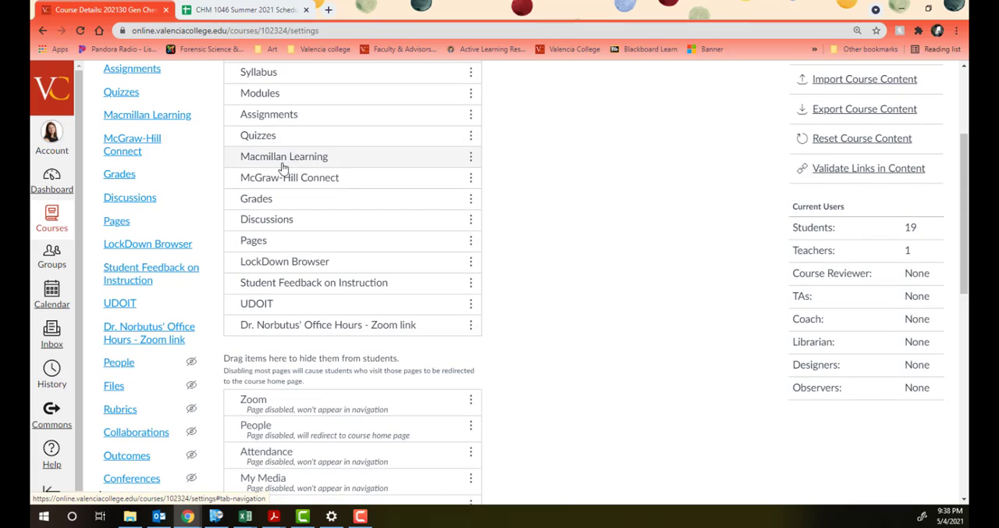
{"action": "left_click_drag", "start_coordinate": [273, 165], "coordinate": [299, 422]}
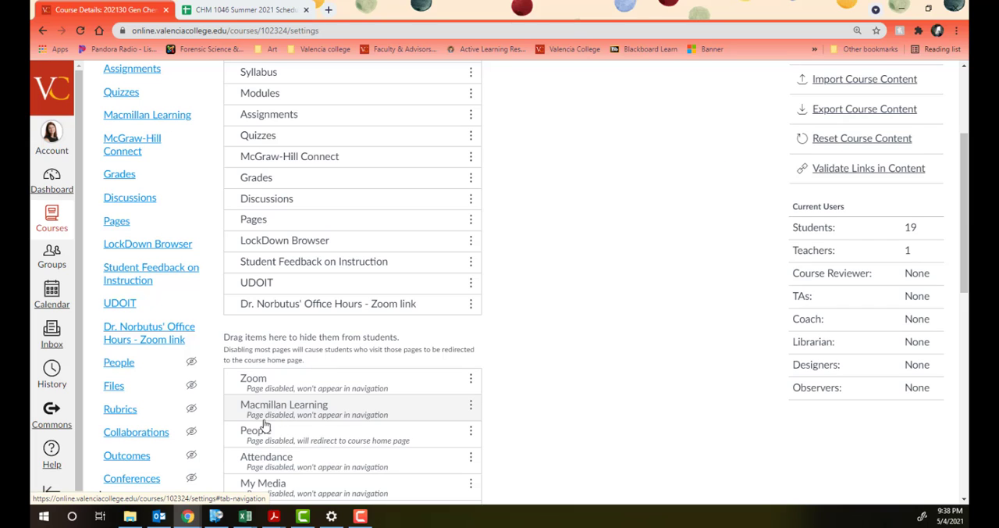
{"action": "left_click_drag", "start_coordinate": [279, 421], "coordinate": [283, 168]}
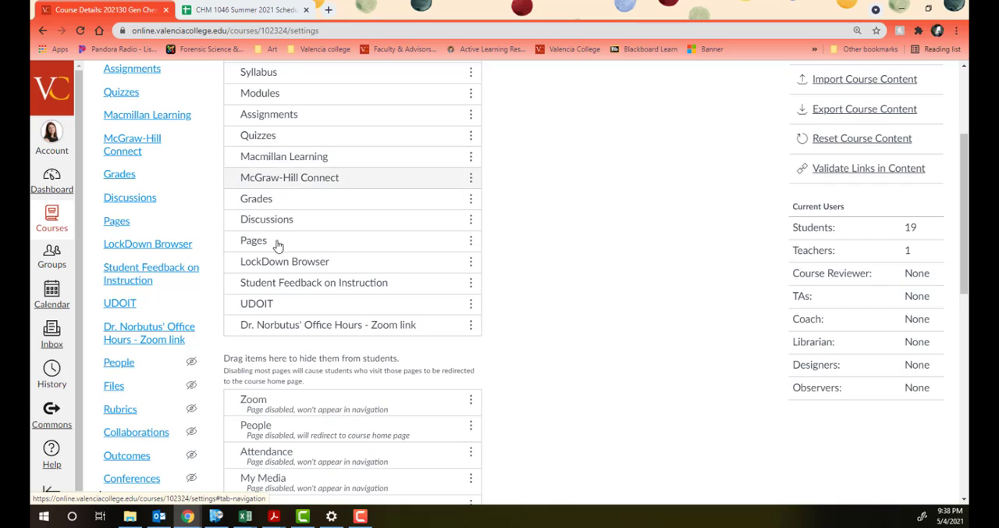
Step: Filter the course's external apps by "macm" and open the Macmillan Learning app's details
{"action": "scroll", "coordinate": [353, 410], "scroll_direction": "down", "scroll_amount": 6}
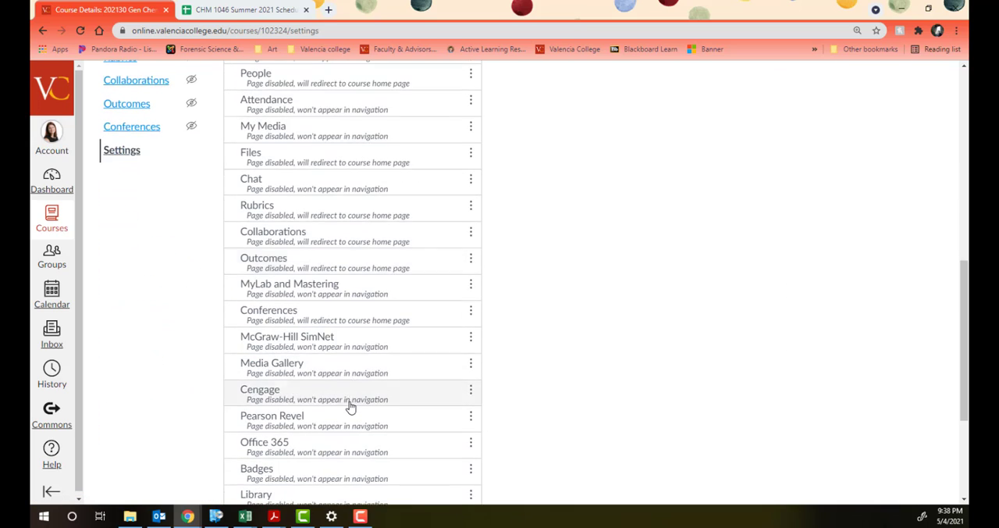
{"action": "scroll", "coordinate": [353, 414], "scroll_direction": "up", "scroll_amount": 6}
{"action": "scroll", "coordinate": [356, 418], "scroll_direction": "up", "scroll_amount": 3}
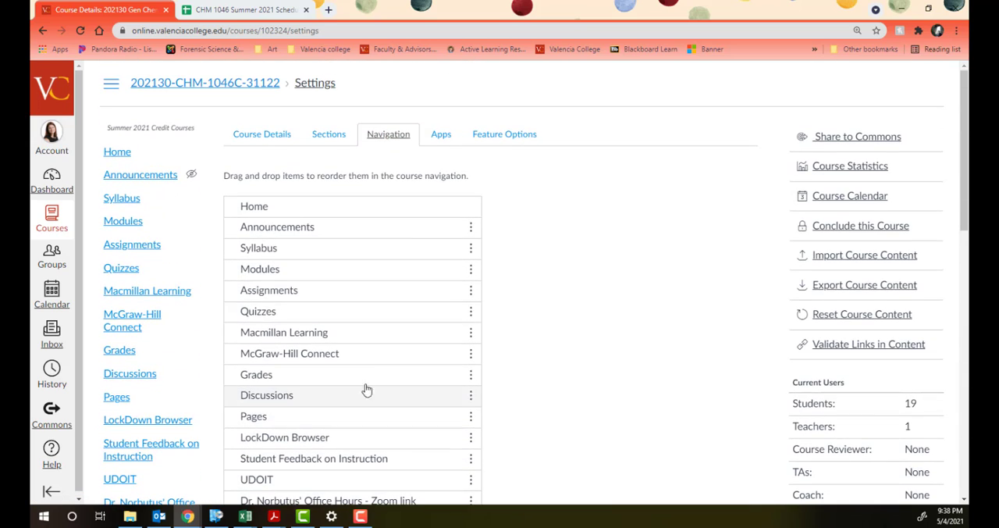
{"action": "left_click", "coordinate": [429, 141]}
{"action": "left_click", "coordinate": [567, 272]}
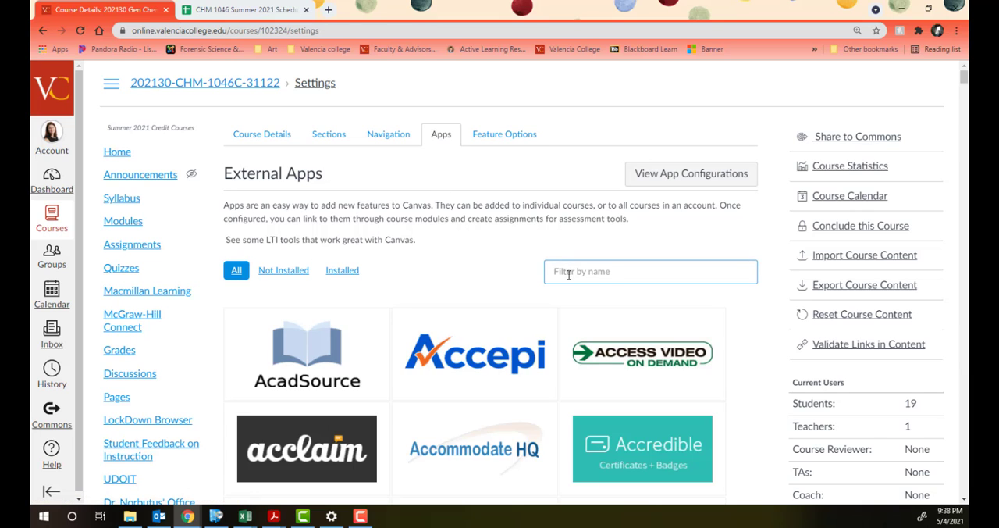
{"action": "type", "text": "macm"}
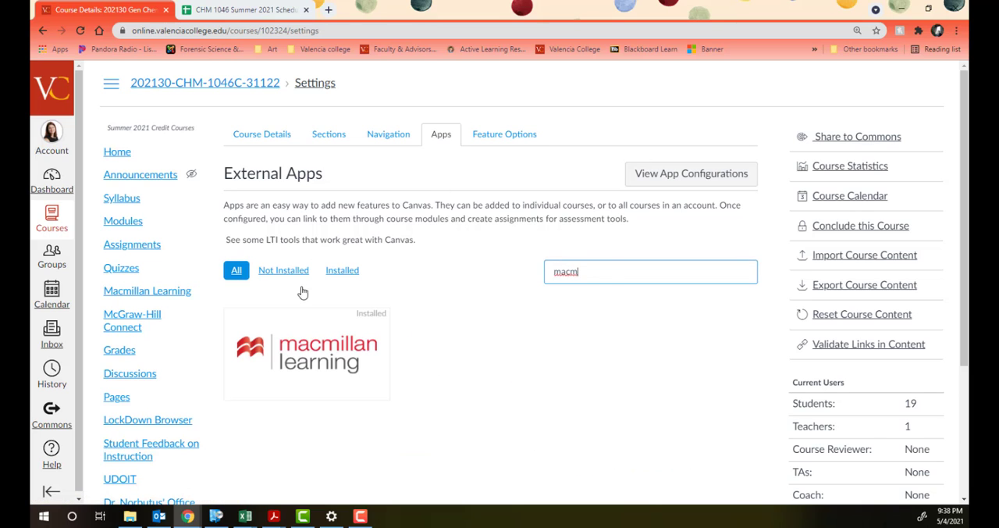
{"action": "left_click", "coordinate": [273, 352]}
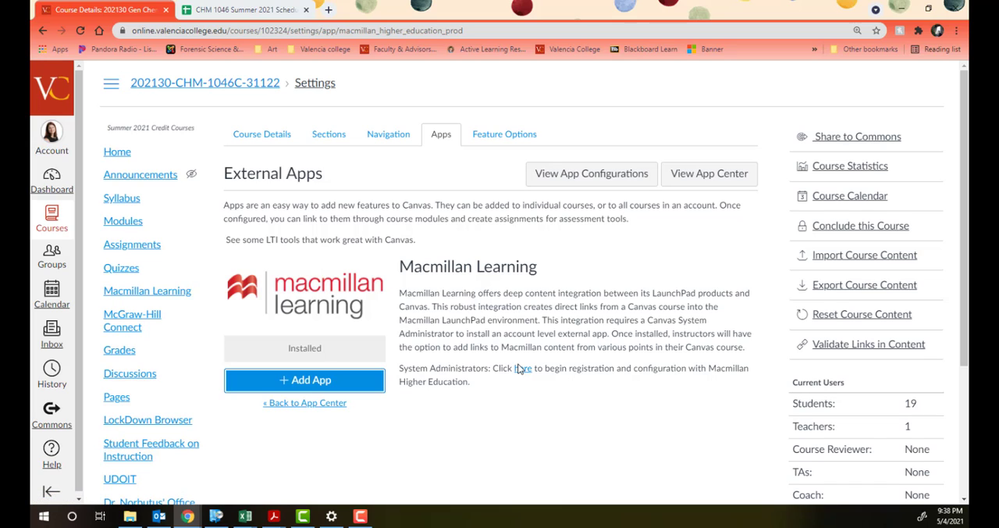
Step: Return to the course navigation settings and examine the visible and hidden items for Macmillan Learning
{"action": "left_click", "coordinate": [389, 139]}
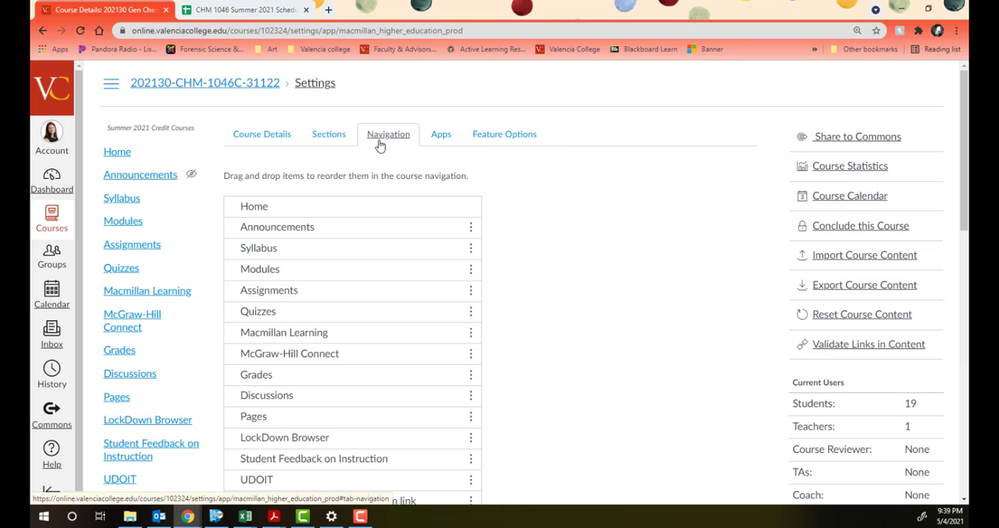
{"action": "scroll", "coordinate": [457, 214], "scroll_direction": "down", "scroll_amount": 5}
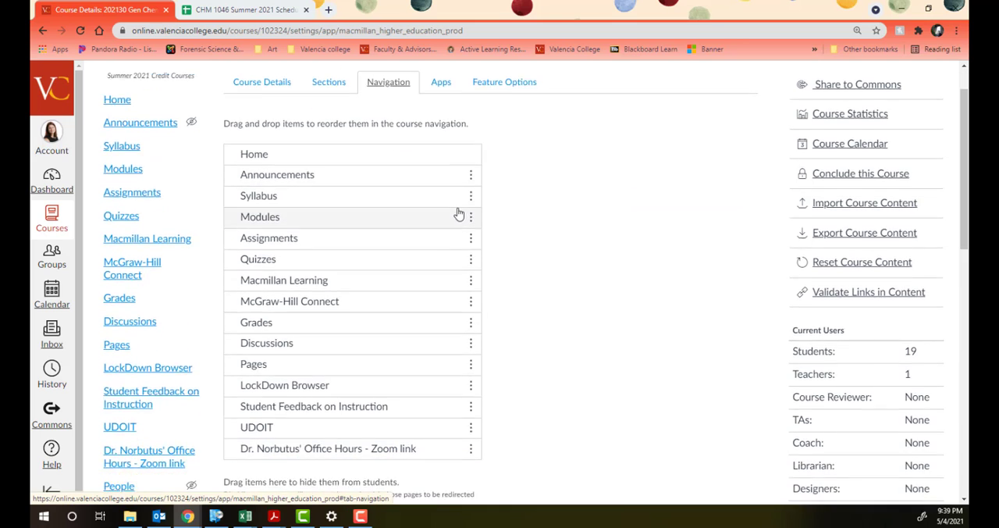
{"action": "scroll", "coordinate": [335, 361], "scroll_direction": "down", "scroll_amount": 3}
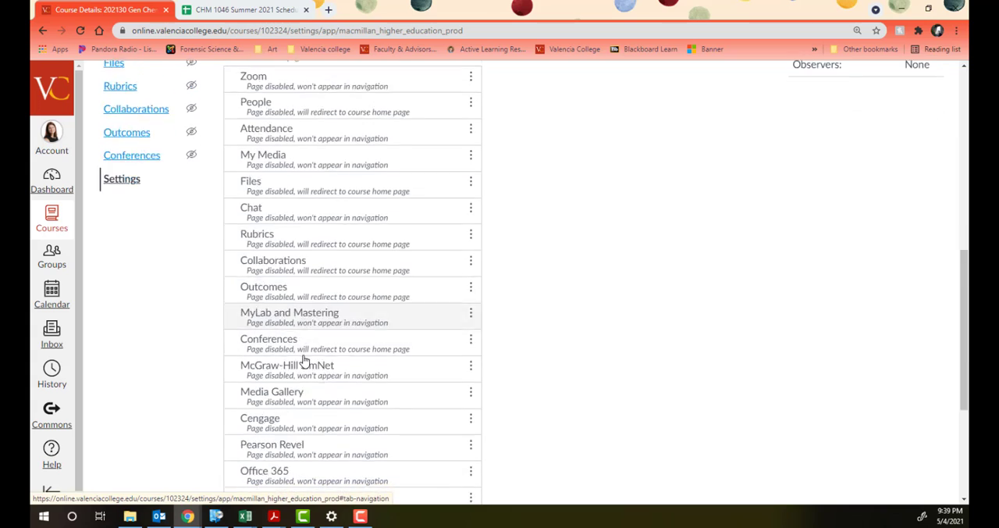
{"action": "scroll", "coordinate": [297, 351], "scroll_direction": "down", "scroll_amount": 2}
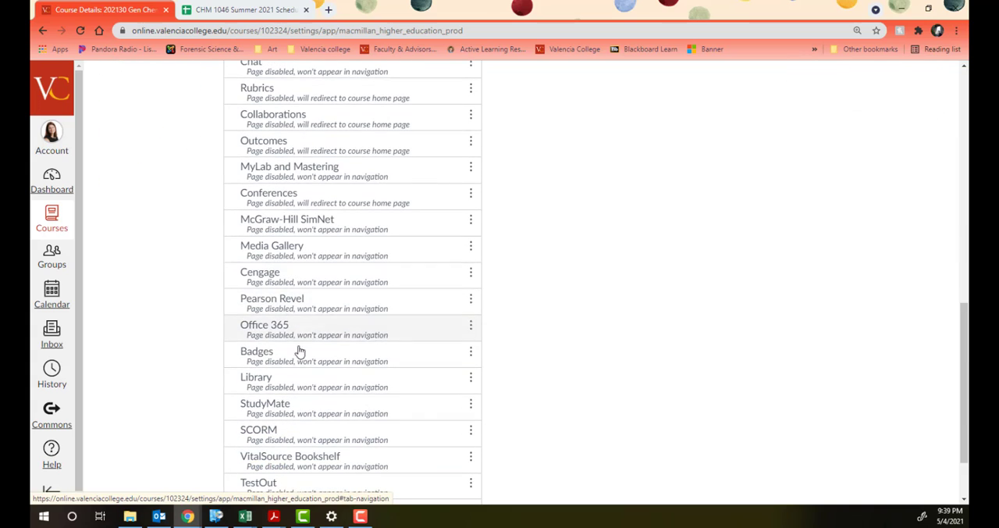
{"action": "scroll", "coordinate": [347, 378], "scroll_direction": "up", "scroll_amount": 9}
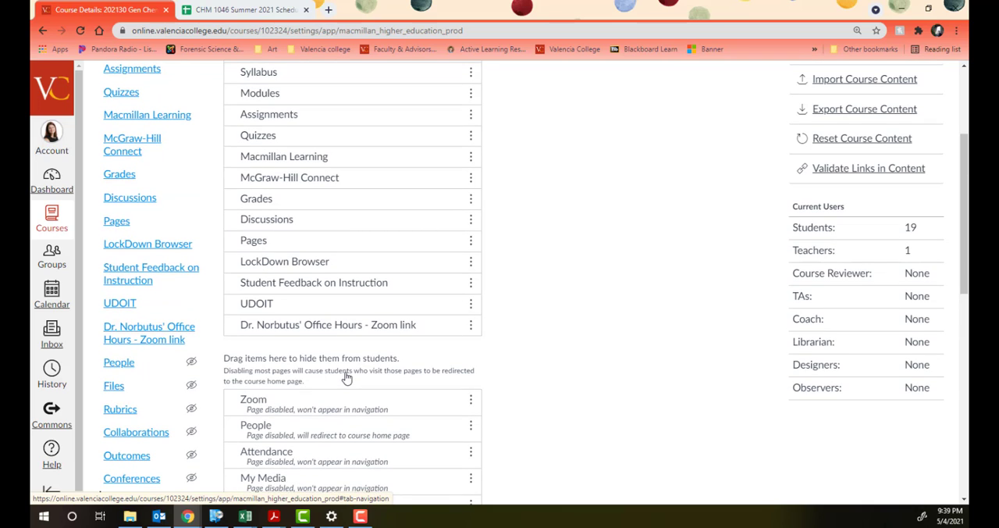
{"action": "scroll", "coordinate": [345, 421], "scroll_direction": "up", "scroll_amount": 2}
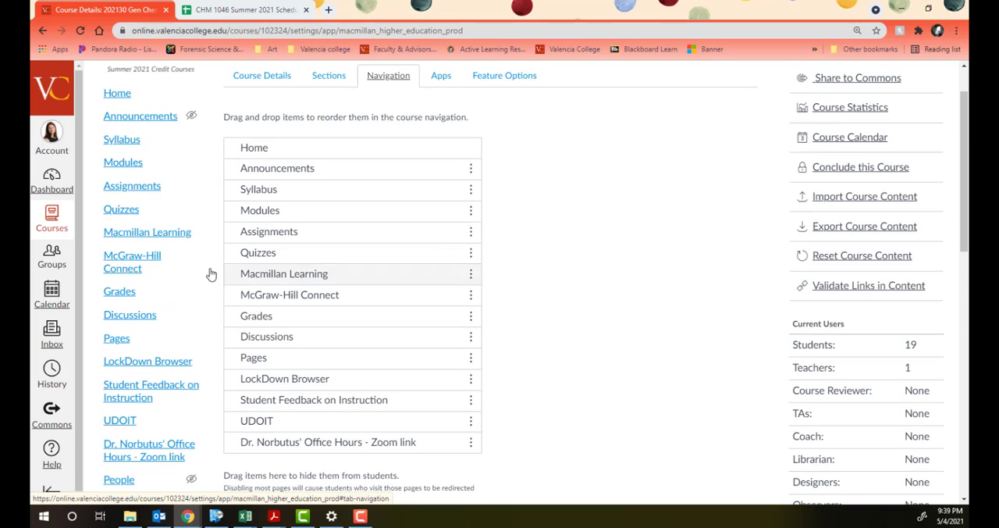
Step: From the Macmillan Learning tools, connect with Achieve and authorize the Macmillan Learning LMS Integration to access the Canvas account
{"action": "left_click", "coordinate": [153, 239]}
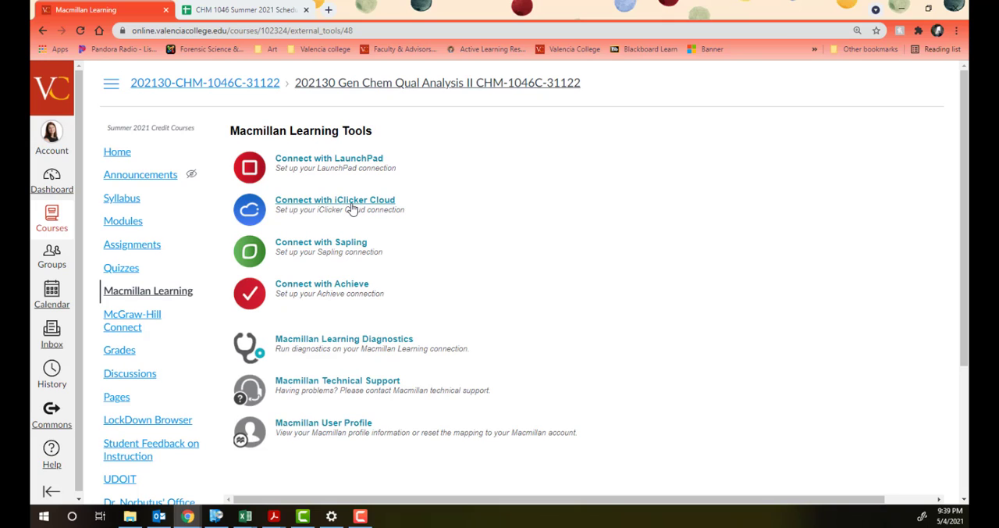
{"action": "left_click", "coordinate": [316, 289]}
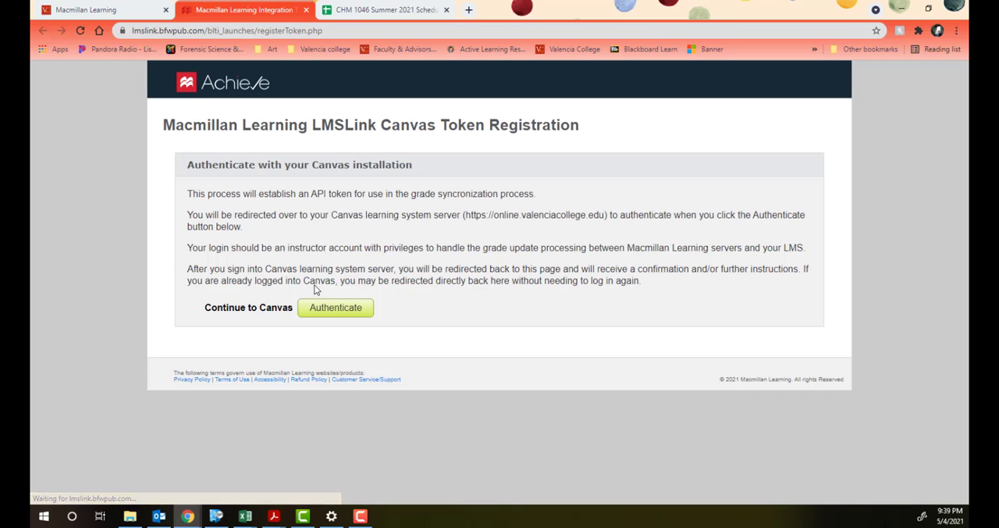
{"action": "left_click", "coordinate": [338, 310]}
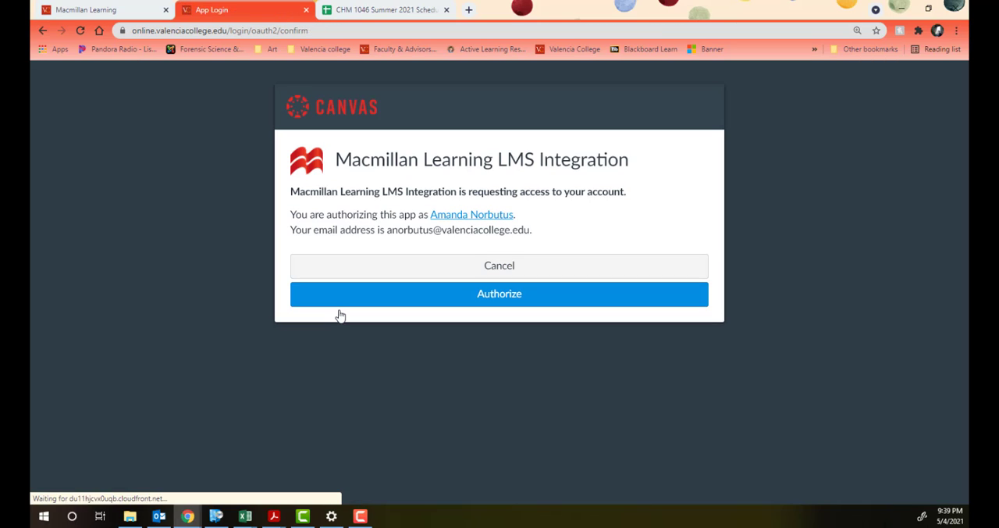
{"action": "left_click", "coordinate": [473, 302]}
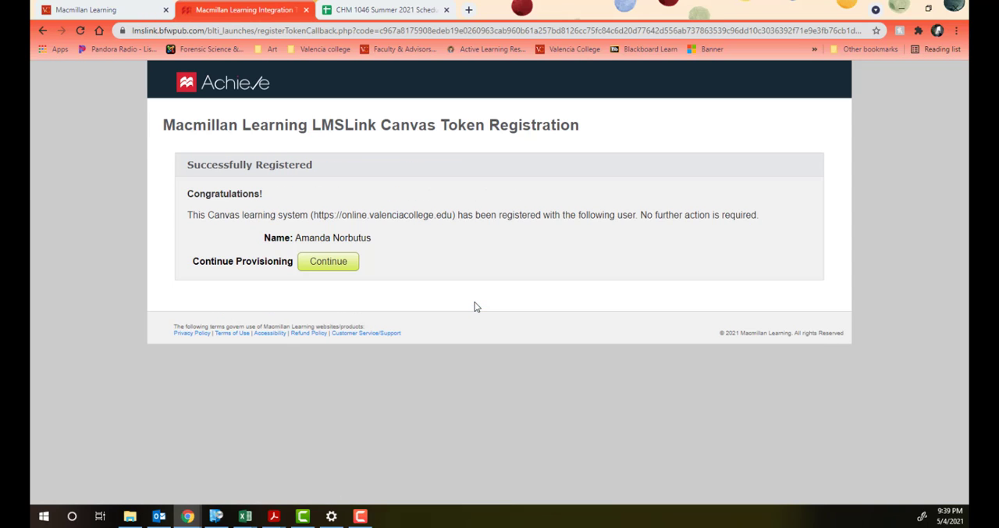
Step: Continue provisioning and look through the Achieve courses available to associate with the Canvas course
{"action": "left_click", "coordinate": [327, 262]}
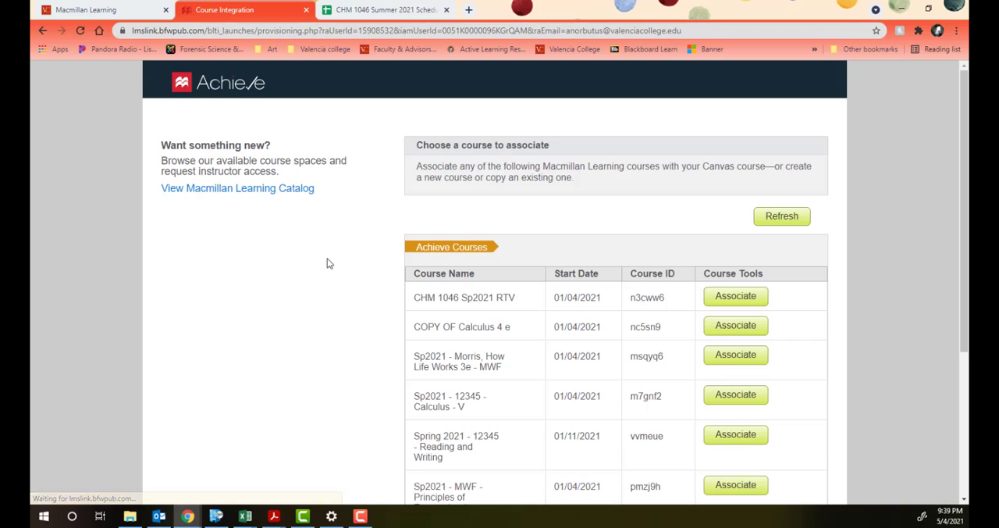
{"action": "scroll", "coordinate": [380, 265], "scroll_direction": "down", "scroll_amount": 1}
{"action": "scroll", "coordinate": [380, 265], "scroll_direction": "down", "scroll_amount": 2}
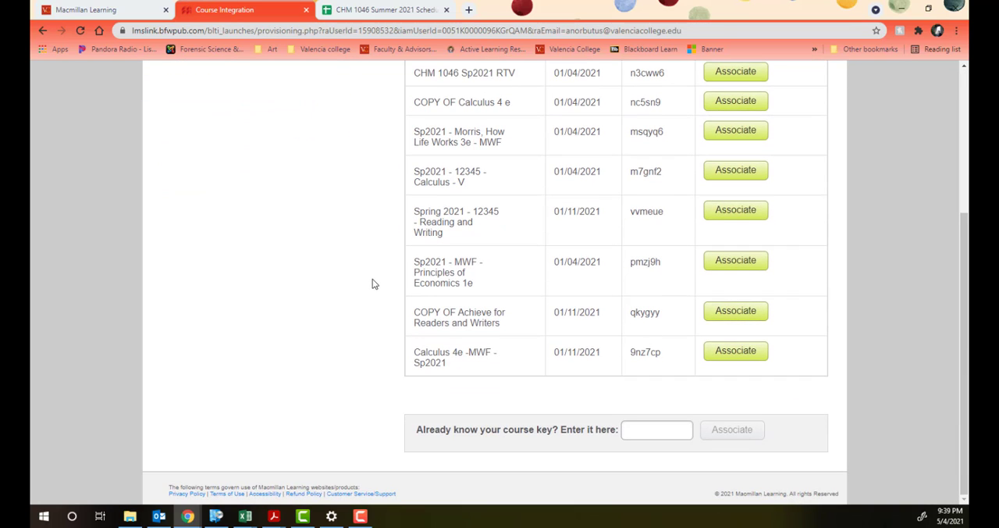
{"action": "scroll", "coordinate": [372, 283], "scroll_direction": "up", "scroll_amount": 2}
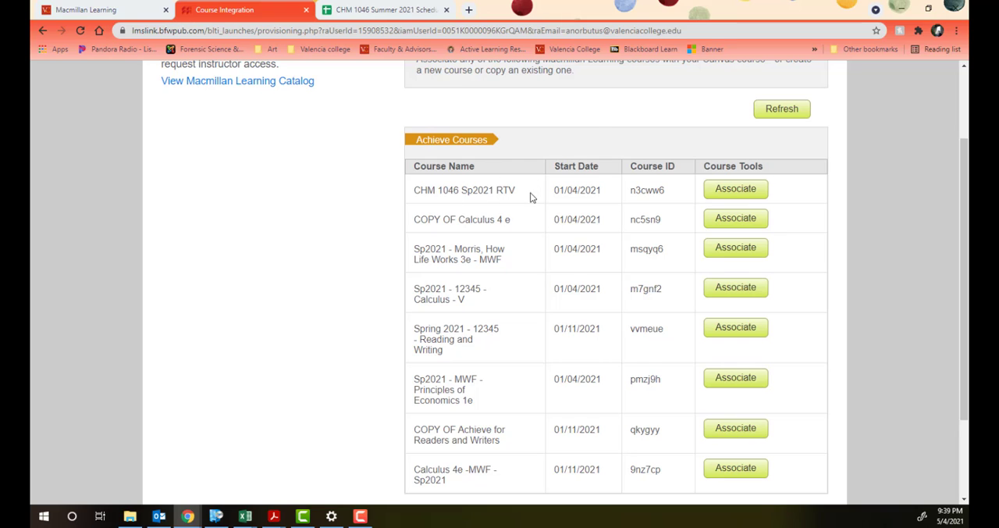
{"action": "scroll", "coordinate": [531, 203], "scroll_direction": "up", "scroll_amount": 2}
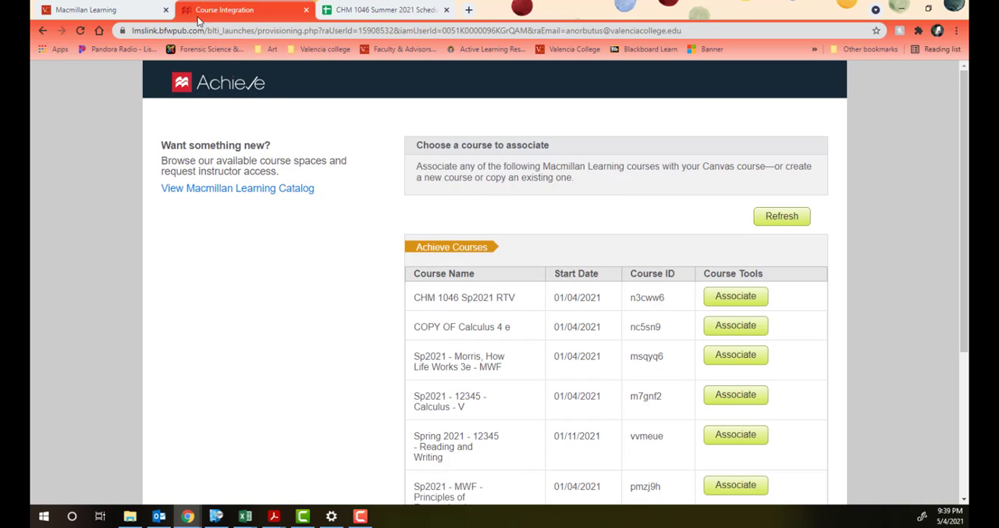
Step: Open the Achieve course list in a new browser tab and show the section managers
{"action": "left_click", "coordinate": [469, 9]}
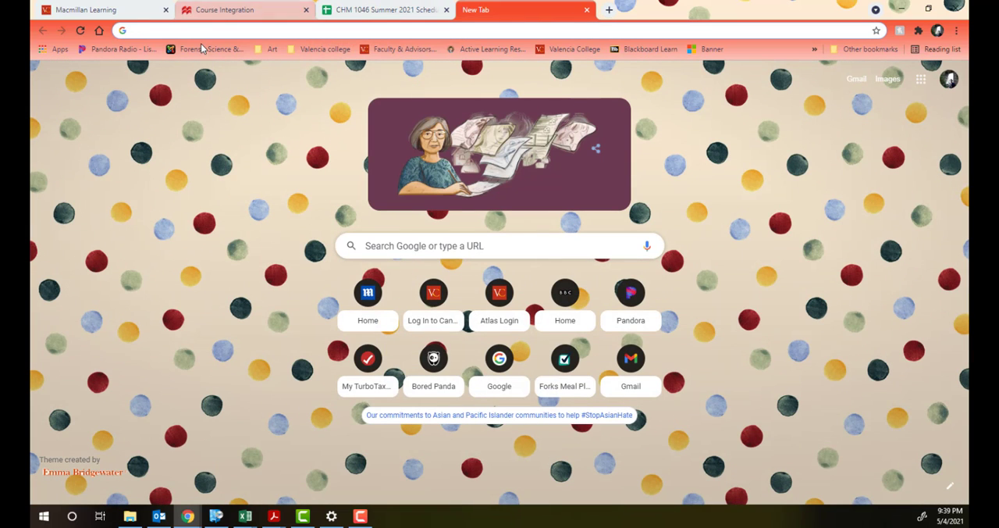
{"action": "type", "text": "achieve.macmillanlearning.com"}
{"action": "key", "text": "Return"}
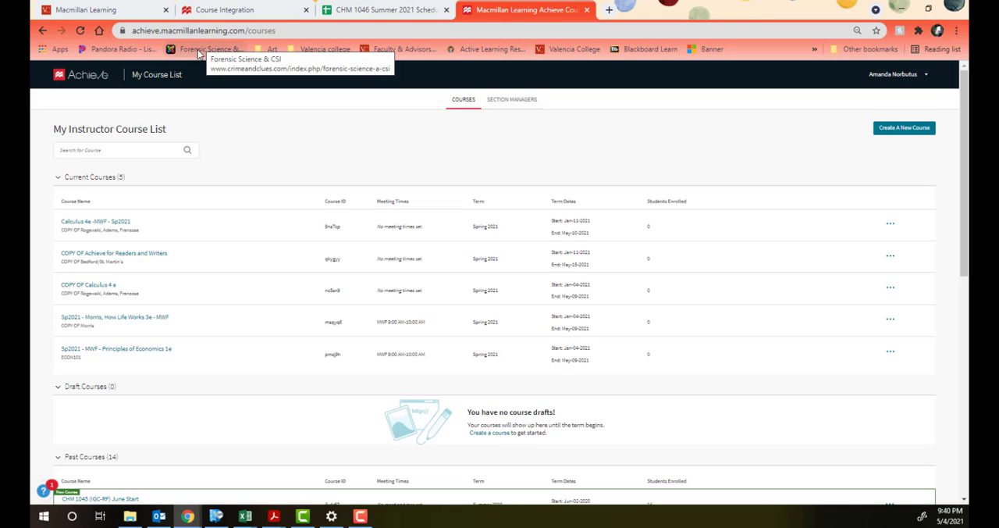
{"action": "left_click", "coordinate": [502, 107]}
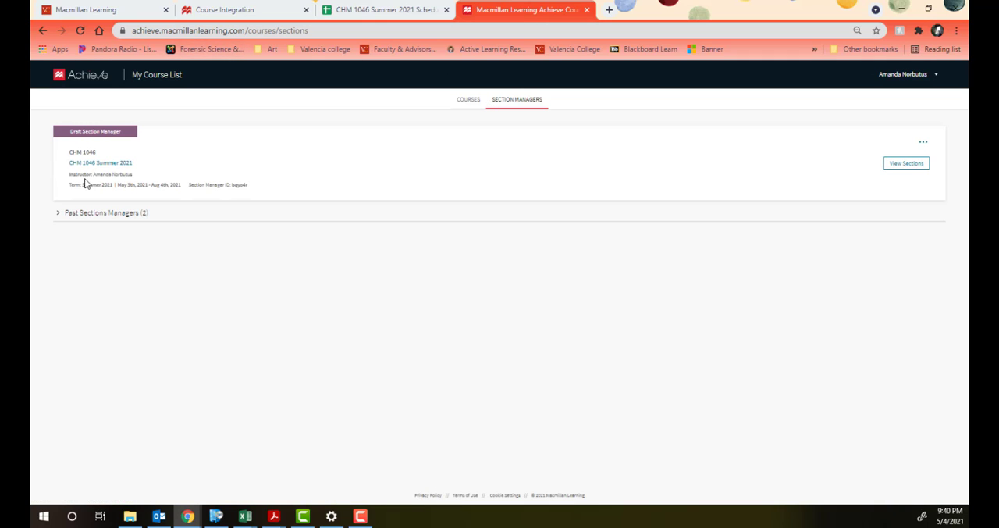
Step: Open the add and edit sections page of the CHM 1046 Summer 2021 section manager
{"action": "left_click", "coordinate": [104, 167]}
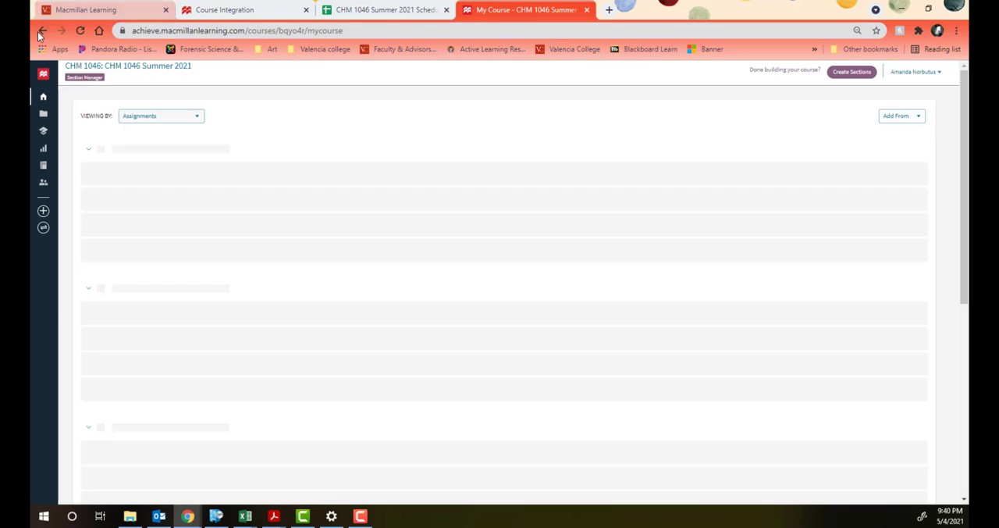
{"action": "left_click", "coordinate": [39, 32]}
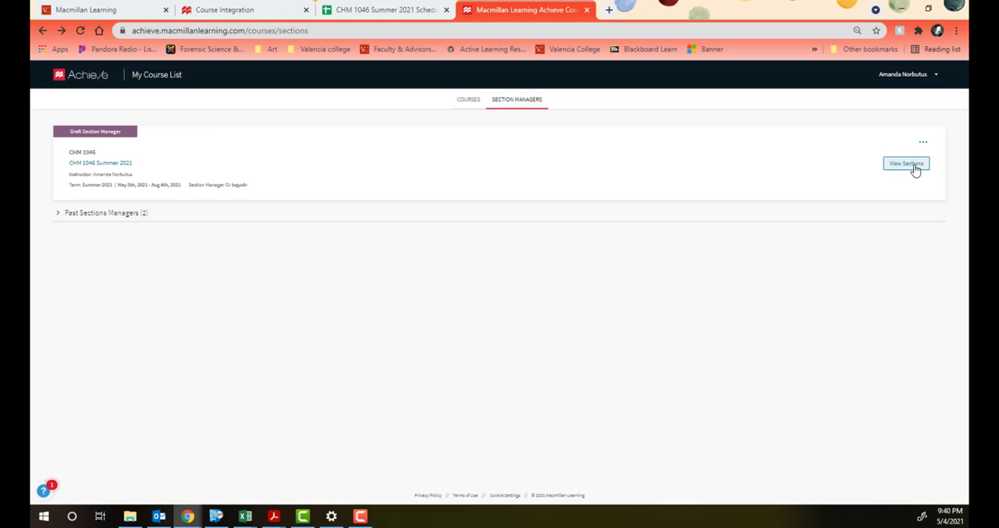
{"action": "left_click", "coordinate": [923, 141]}
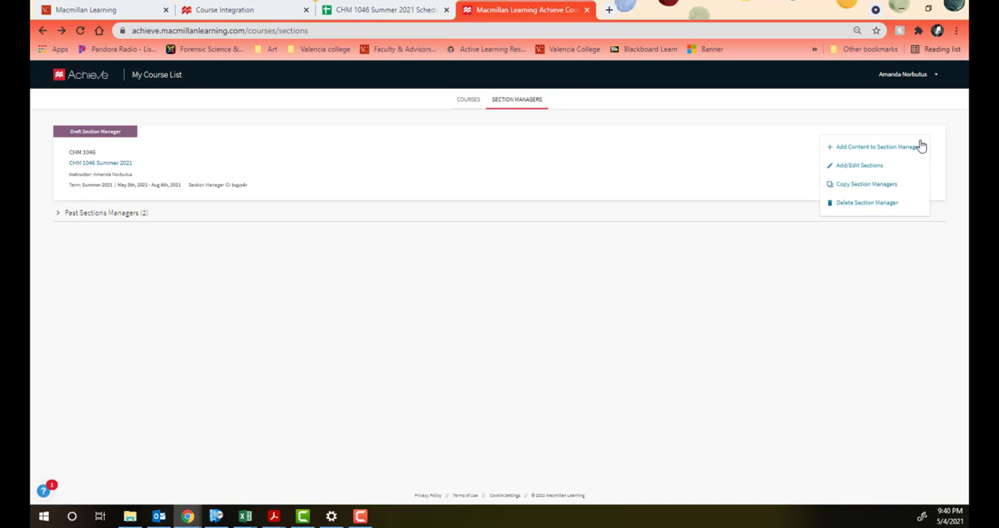
{"action": "left_click", "coordinate": [873, 166]}
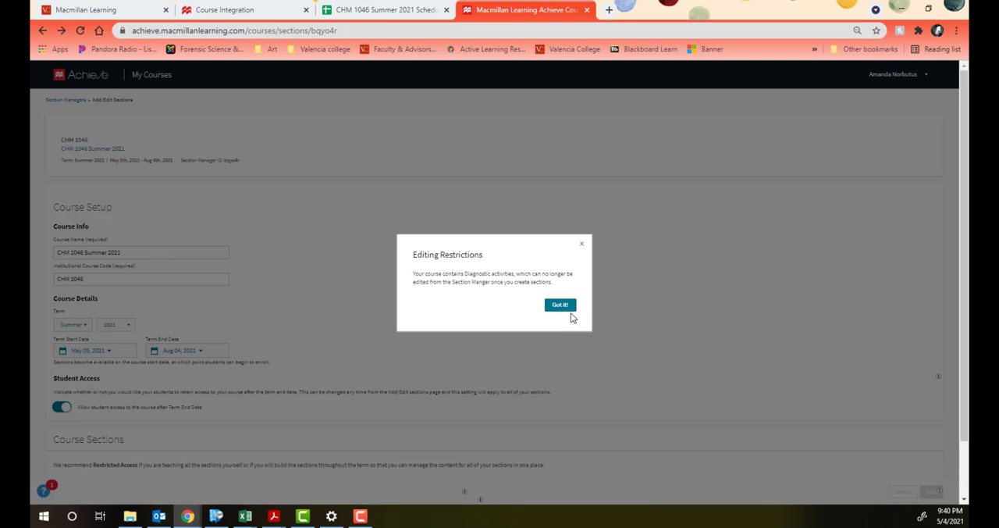
Step: Dismiss the editing restrictions notice and create two new course sections with restricted instructor access
{"action": "left_click", "coordinate": [560, 306]}
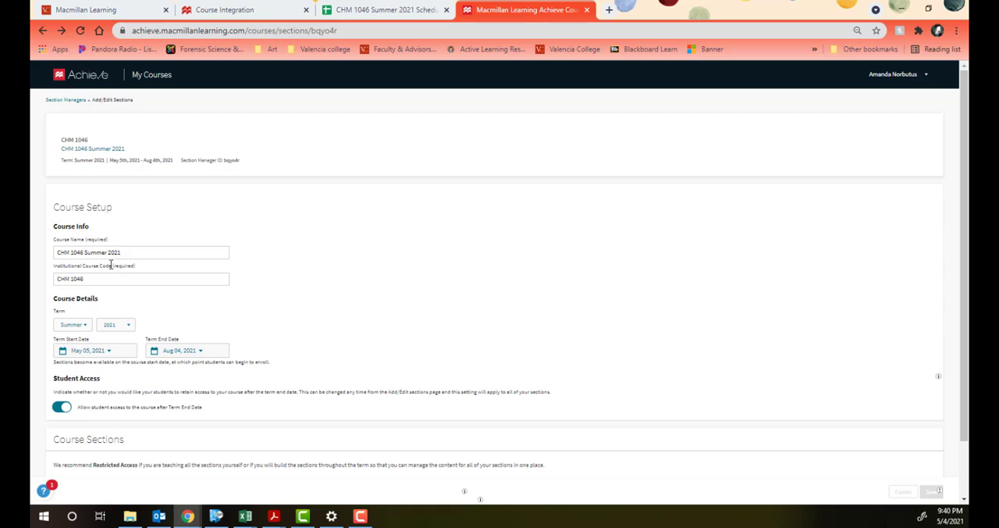
{"action": "scroll", "coordinate": [109, 269], "scroll_direction": "down", "scroll_amount": 2}
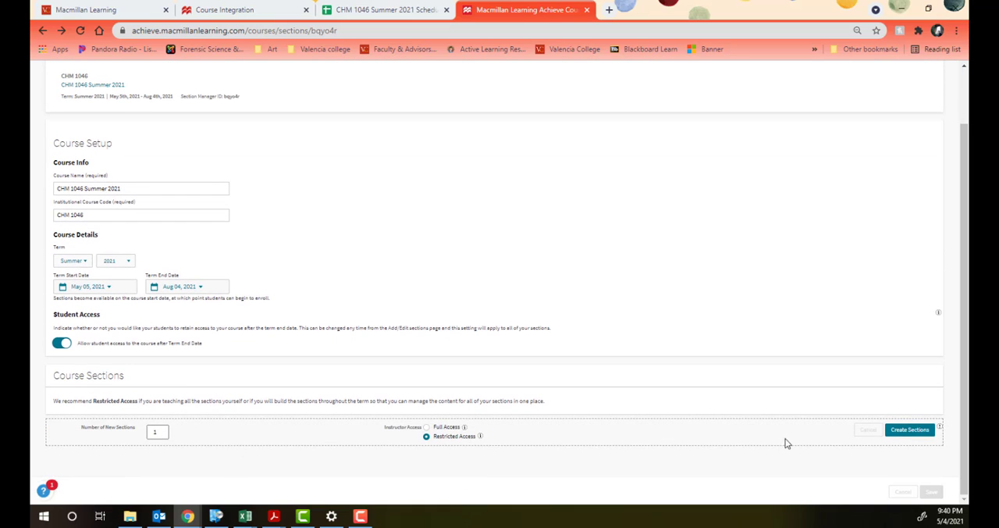
{"action": "double_click", "coordinate": [156, 431]}
{"action": "left_click", "coordinate": [909, 429]}
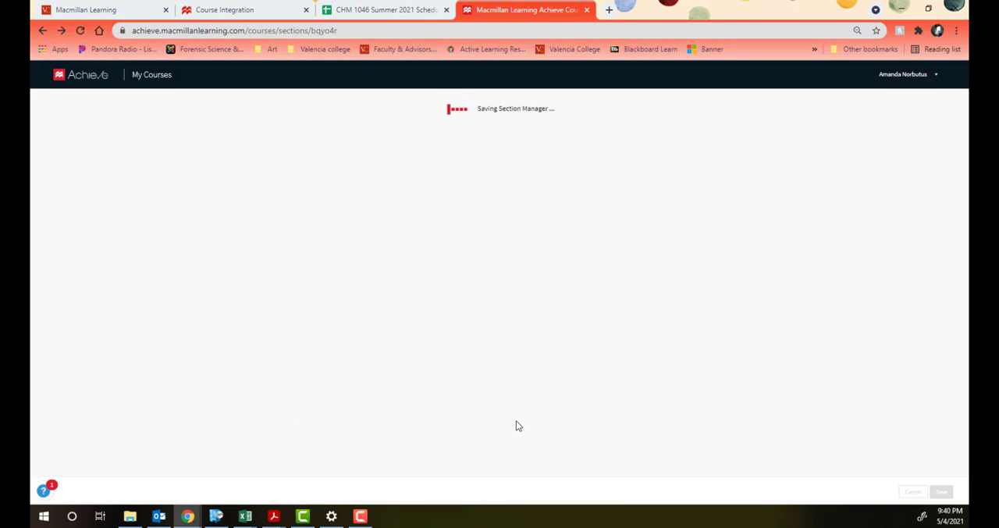
Step: Number the two new CHM 1046 Summer 2021 sections 31122 and 31635
{"action": "scroll", "coordinate": [386, 378], "scroll_direction": "down", "scroll_amount": 2}
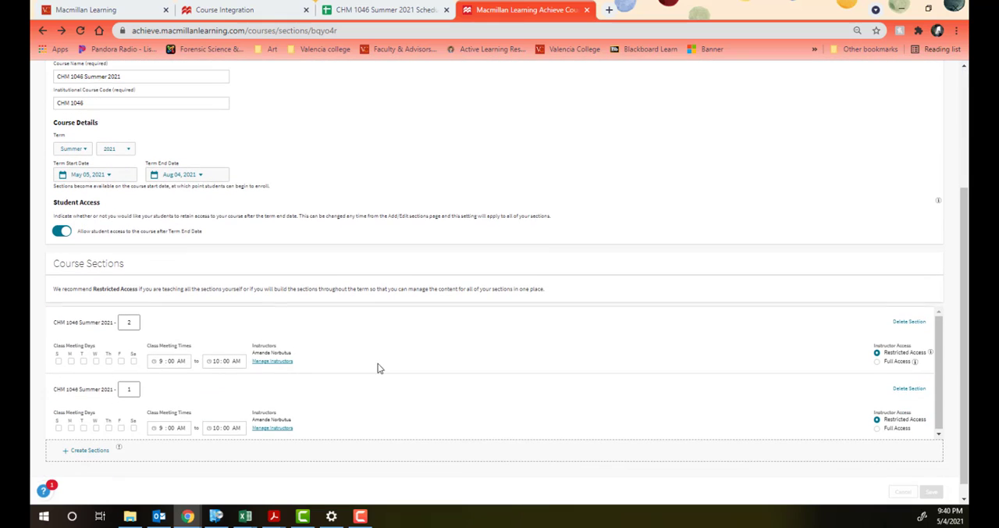
{"action": "left_click", "coordinate": [128, 321]}
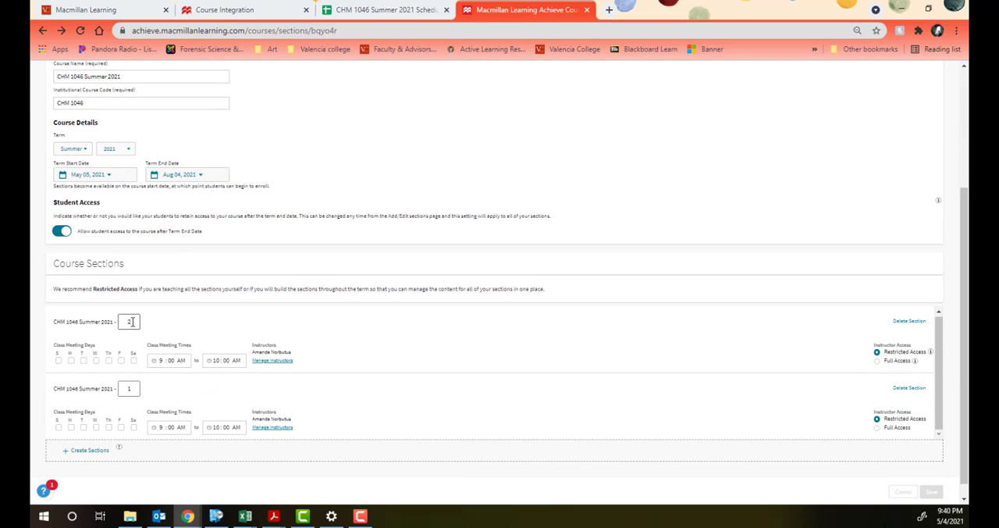
{"action": "left_click", "coordinate": [132, 320]}
{"action": "key", "text": "BackSpace"}
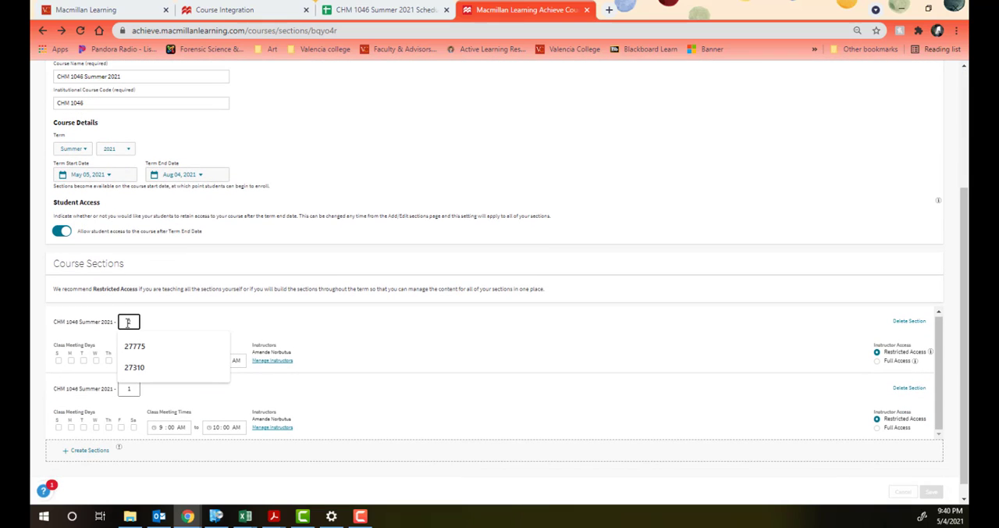
{"action": "type", "text": "311"}
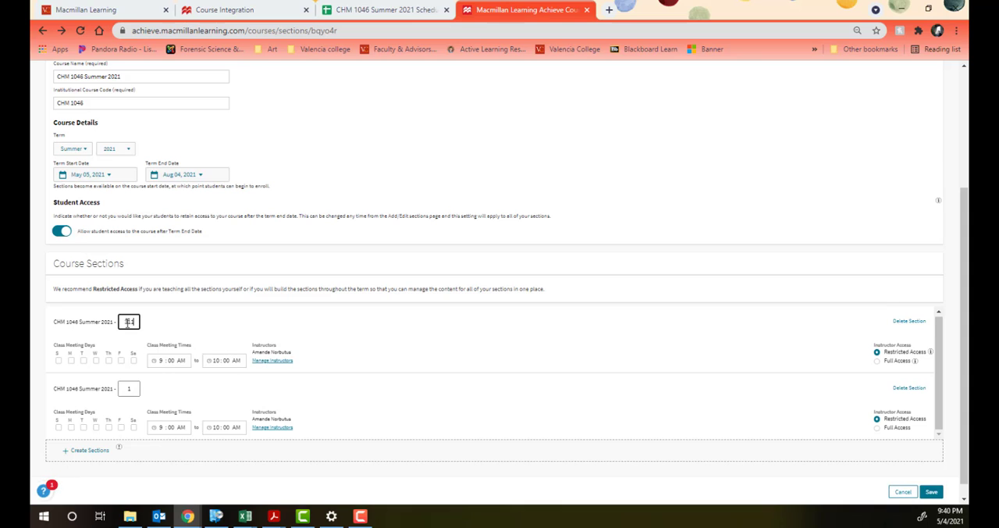
{"action": "type", "text": "22"}
{"action": "left_click", "coordinate": [129, 387]}
{"action": "type", "text": "31123"}
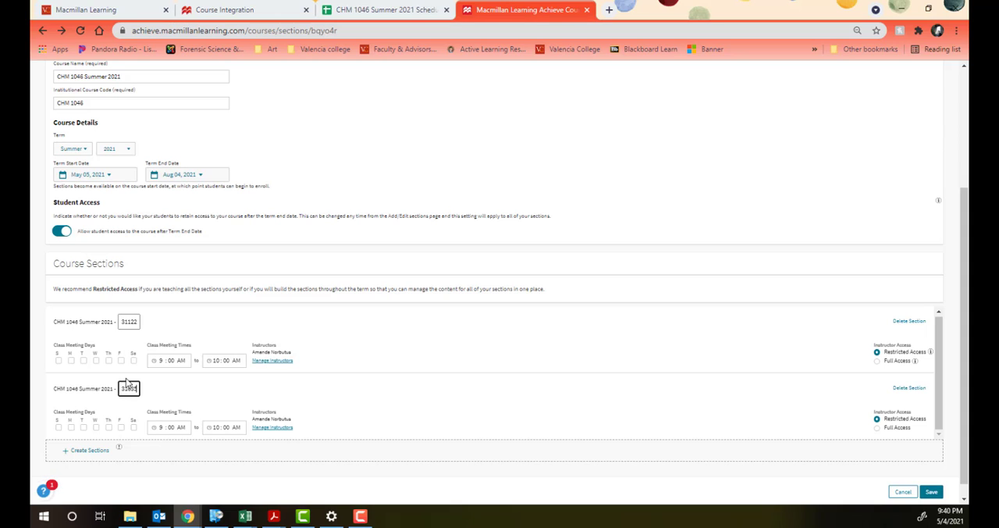
Step: Set section 31122 to meet on Monday and Wednesday from 10:00 AM to 11:45 AM
{"action": "left_click", "coordinate": [70, 361]}
{"action": "left_click", "coordinate": [95, 360]}
{"action": "type", "text": "10"}
{"action": "left_click", "coordinate": [223, 357]}
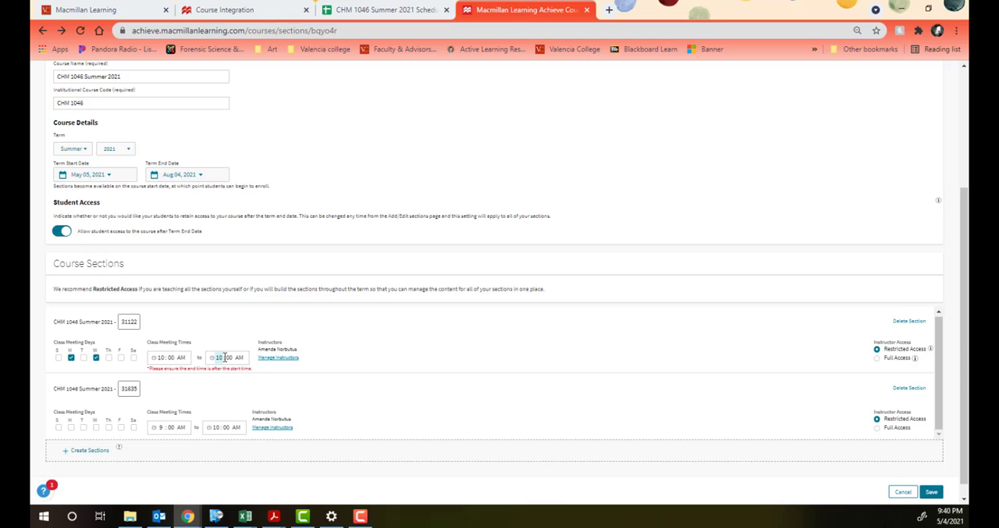
{"action": "type", "text": "11"}
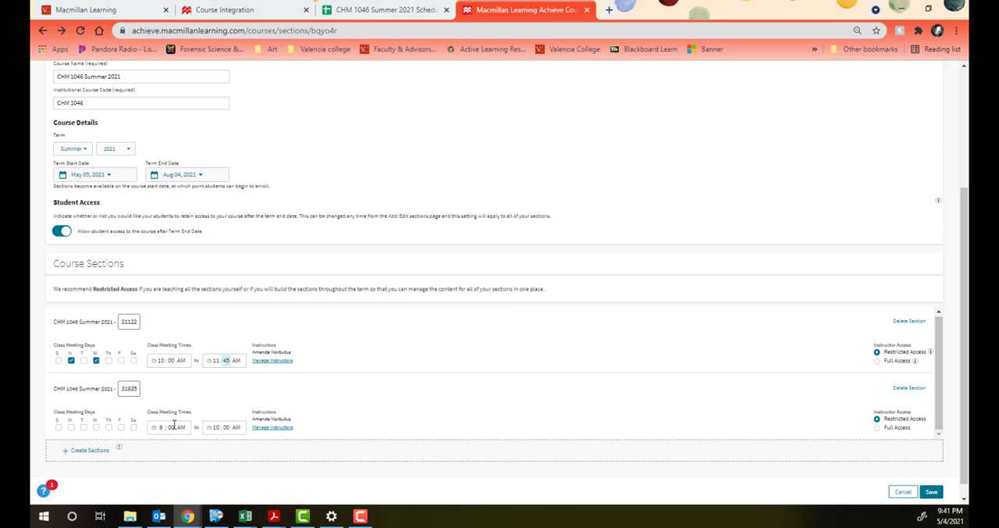
{"action": "scroll", "coordinate": [859, 374], "scroll_direction": "down", "scroll_amount": 1}
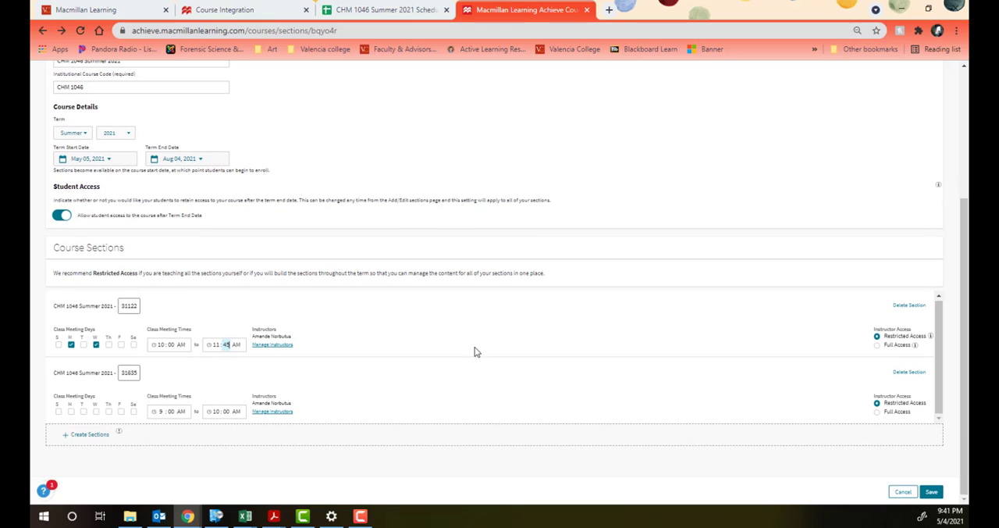
{"action": "left_click", "coordinate": [273, 345]}
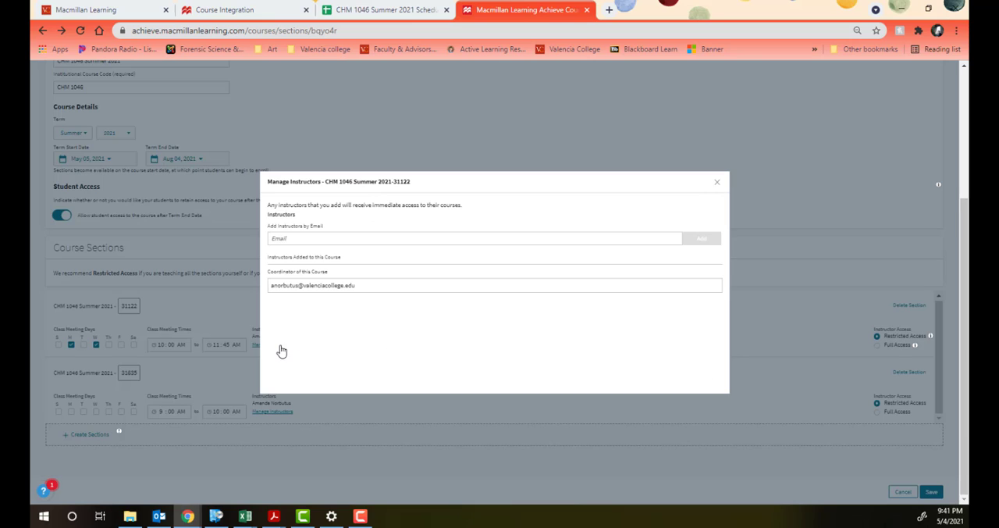
{"action": "left_click", "coordinate": [289, 241]}
{"action": "type", "text": "tm"}
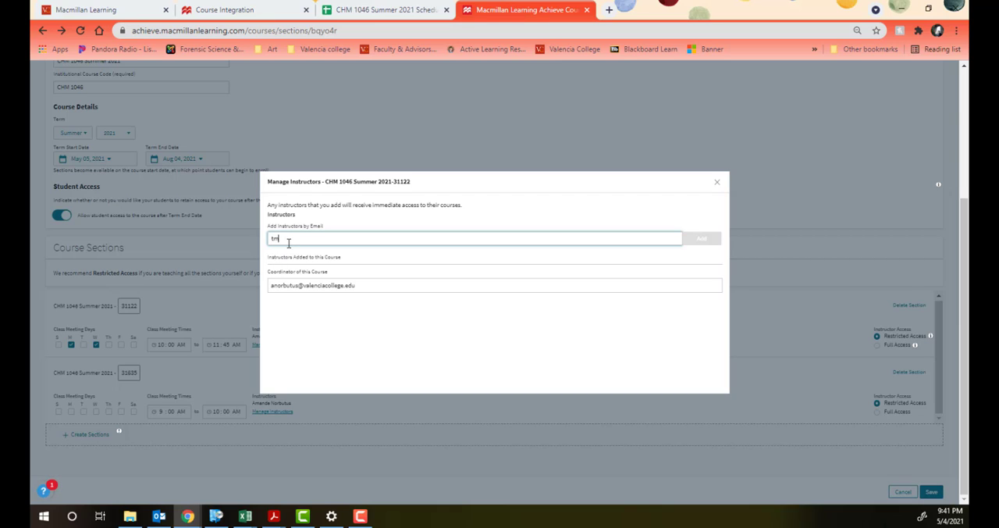
{"action": "left_click", "coordinate": [716, 183]}
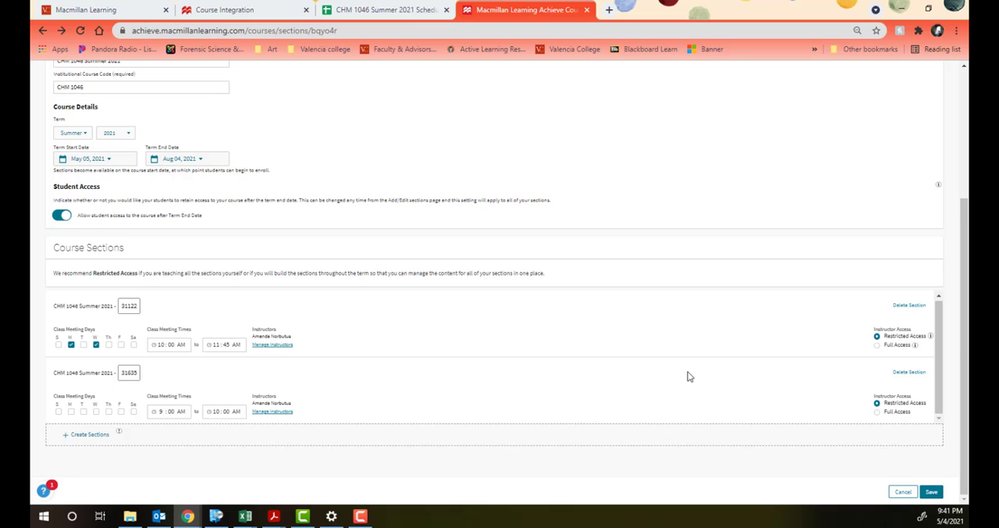
Step: Save the section changes and refresh the list of Achieve courses available to associate with the Canvas course
{"action": "left_click", "coordinate": [933, 492]}
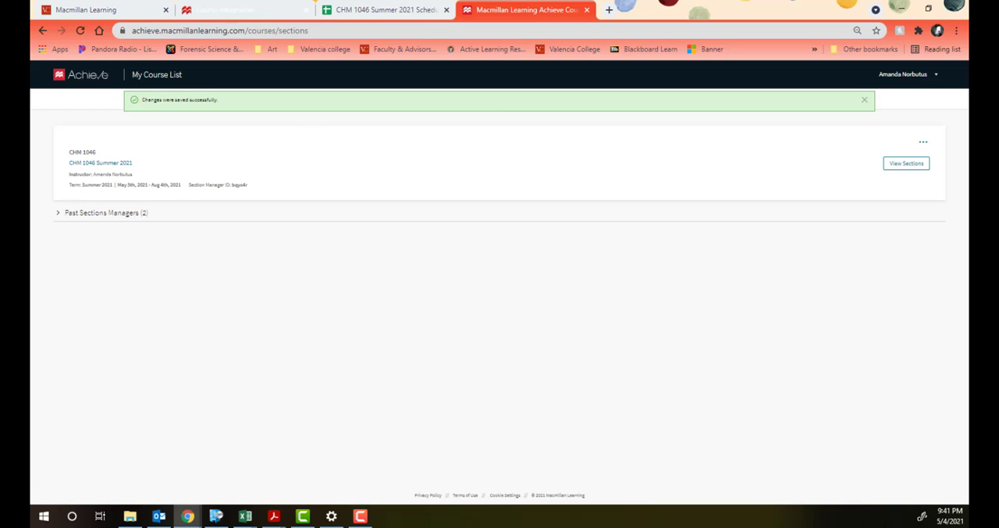
{"action": "left_click", "coordinate": [211, 11]}
{"action": "left_click", "coordinate": [797, 216]}
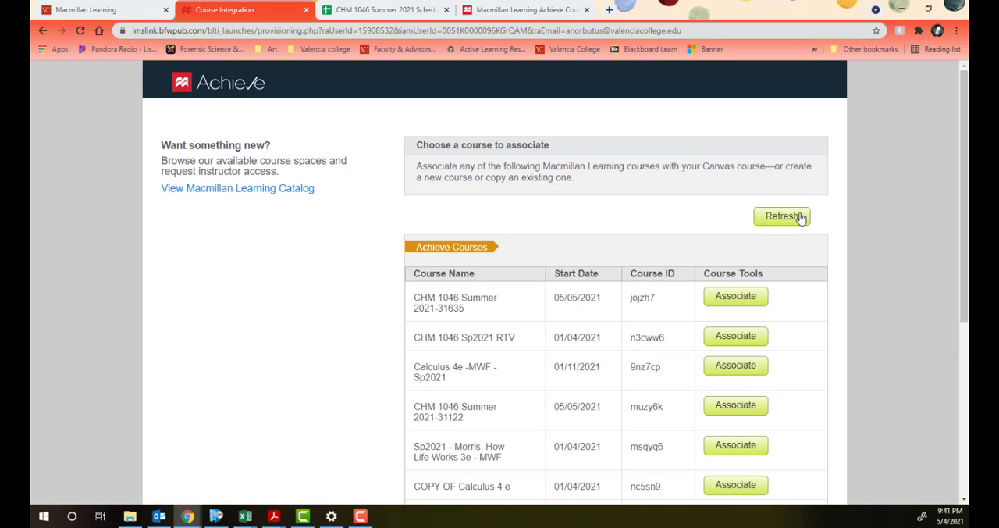
{"action": "scroll", "coordinate": [705, 264], "scroll_direction": "down", "scroll_amount": 3}
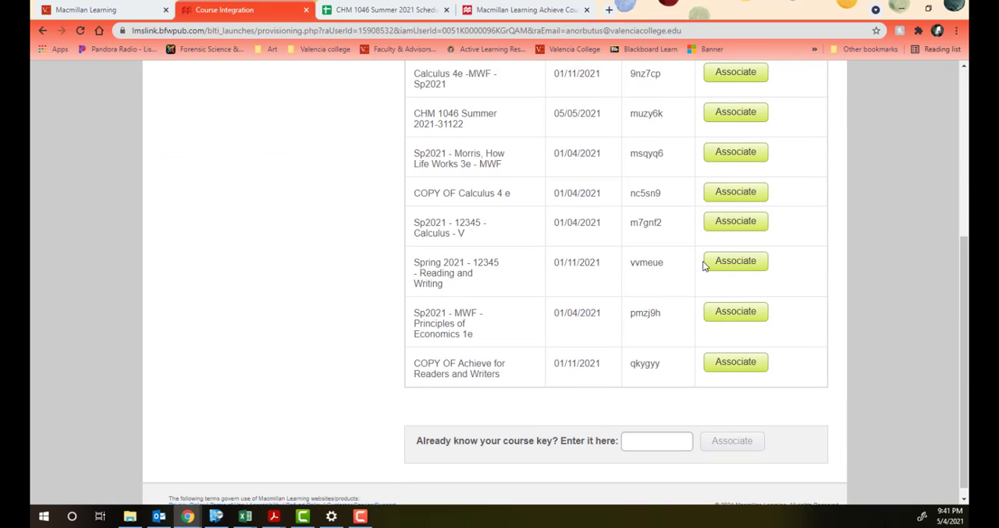
{"action": "scroll", "coordinate": [687, 250], "scroll_direction": "up", "scroll_amount": 3}
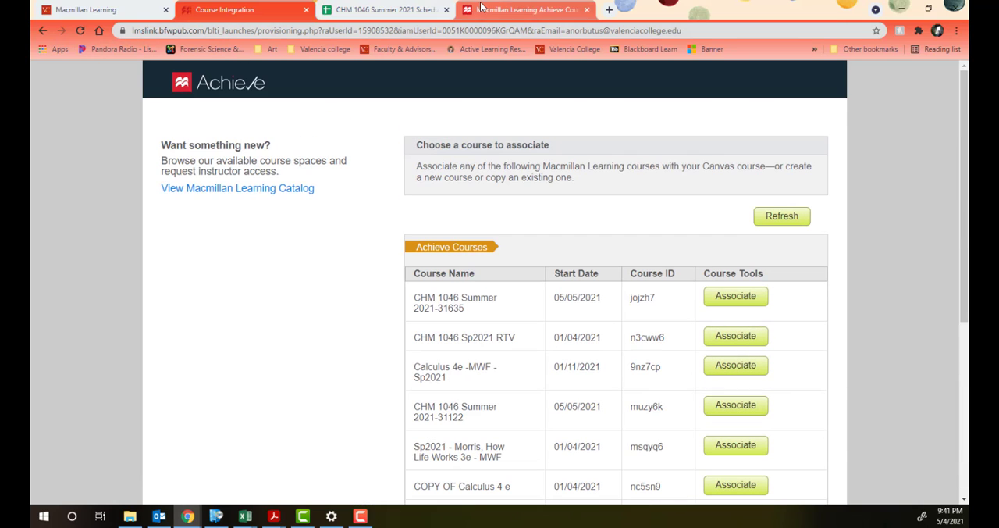
Step: Check the new CHM 1046 sections in the Achieve course list and refresh the association list once more
{"action": "left_click", "coordinate": [522, 9]}
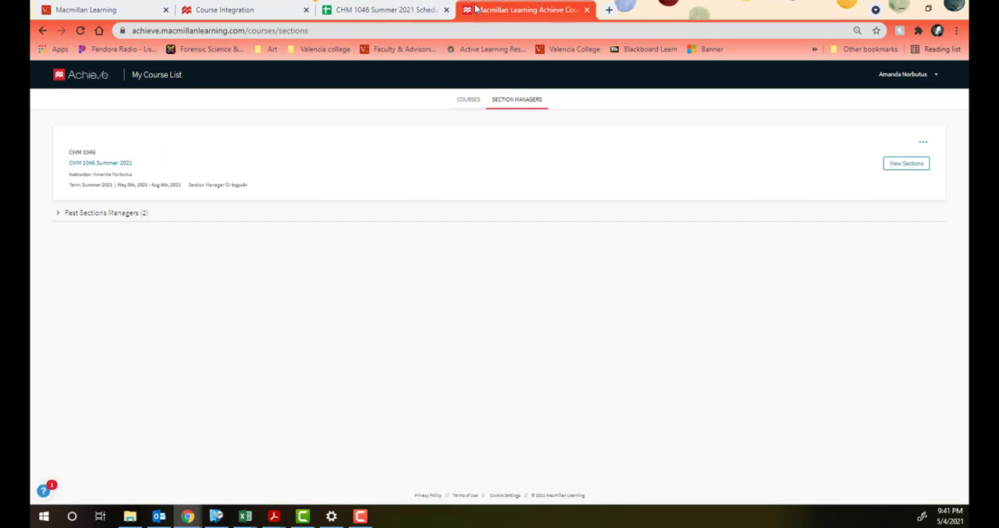
{"action": "left_click", "coordinate": [455, 105]}
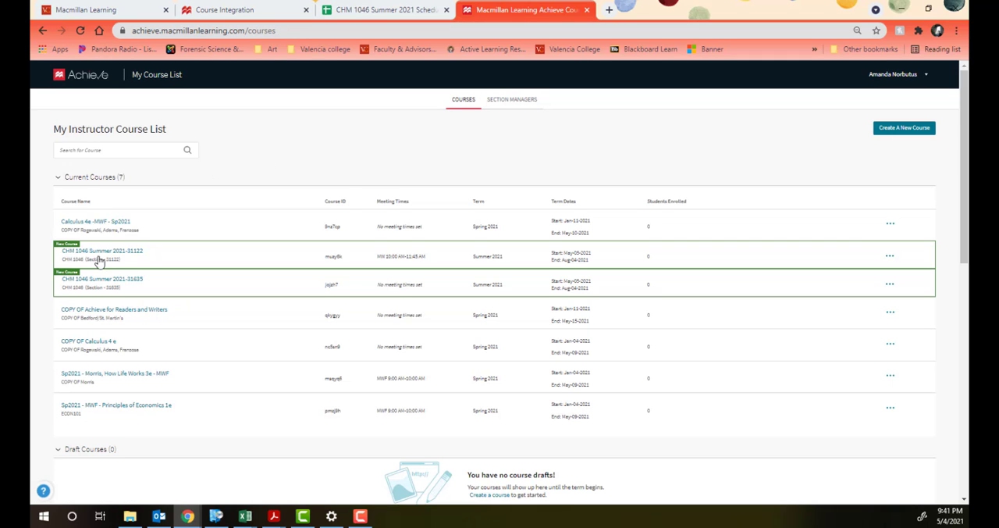
{"action": "left_click", "coordinate": [262, 12]}
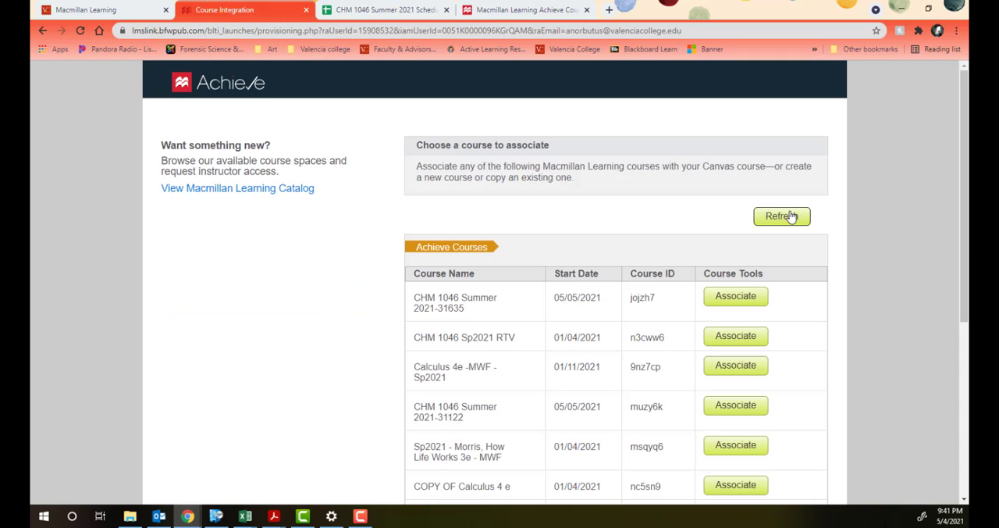
{"action": "left_click", "coordinate": [790, 216]}
{"action": "scroll", "coordinate": [744, 207], "scroll_direction": "down", "scroll_amount": 3}
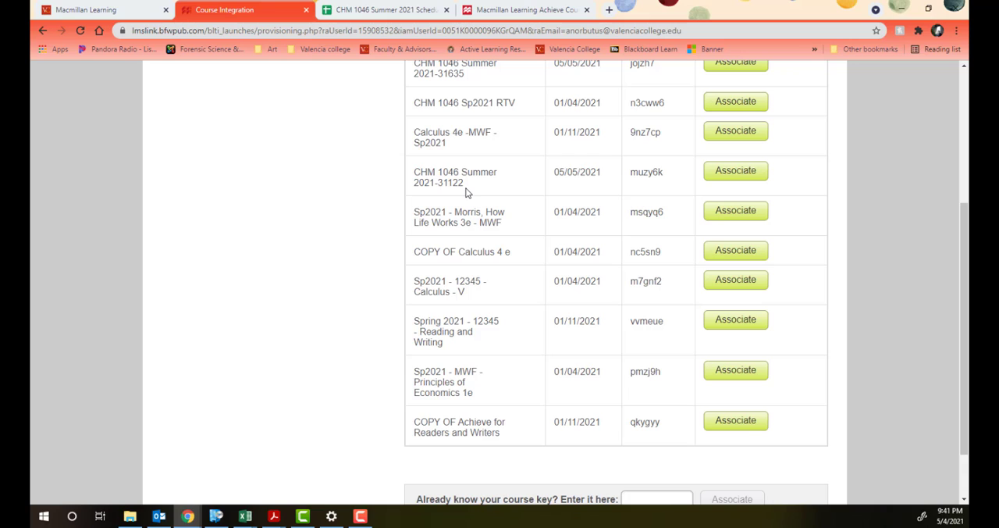
Step: Check the section number in Canvas and associate the CHM 1046 Summer 2021-31122 Achieve course with that Canvas course
{"action": "left_click", "coordinate": [53, 9]}
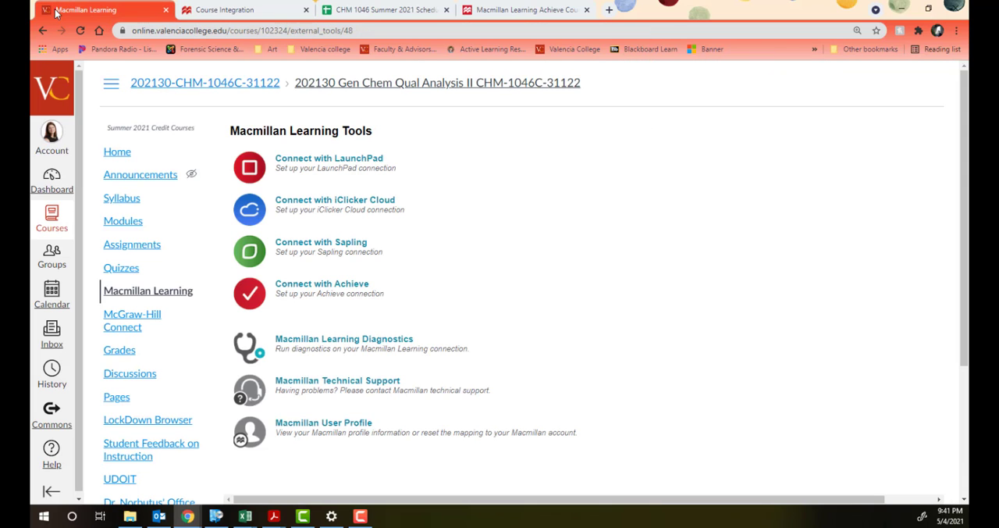
{"action": "left_click", "coordinate": [240, 11]}
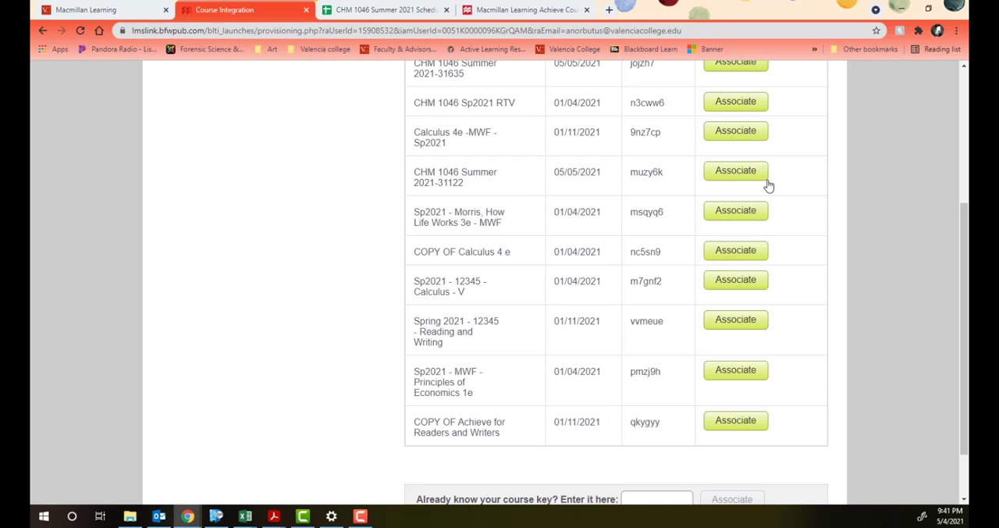
{"action": "left_click", "coordinate": [734, 171]}
{"action": "left_click", "coordinate": [383, 256]}
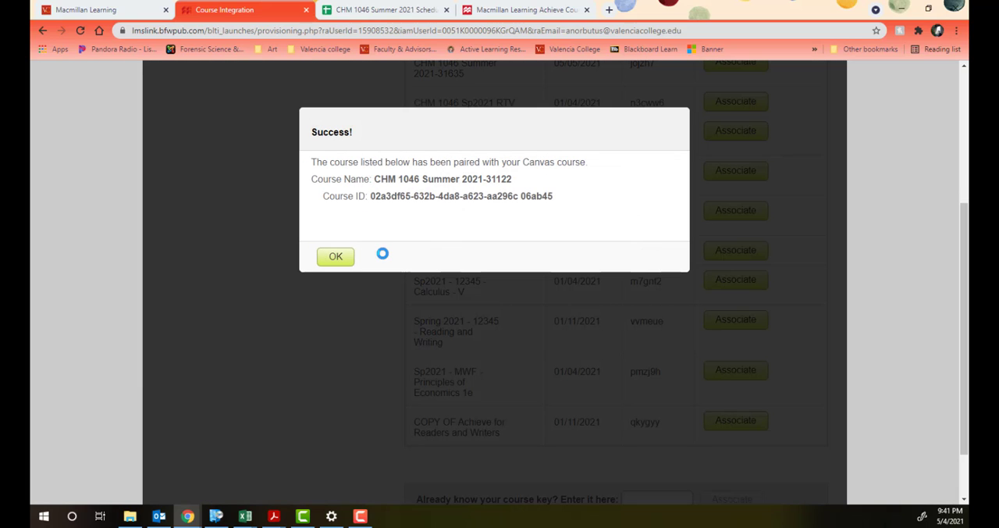
{"action": "left_click", "coordinate": [351, 256]}
{"action": "left_click", "coordinate": [349, 259]}
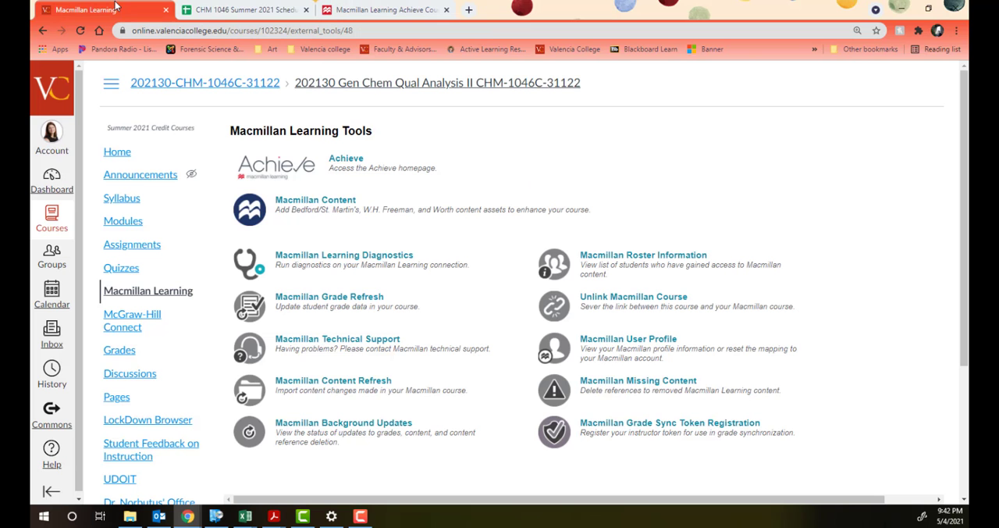
Step: From Canvas's Macmillan Learning tools, view the linked Achieve course homepage and open the Macmillan Content list
{"action": "left_click", "coordinate": [85, 9]}
{"action": "left_click", "coordinate": [346, 159]}
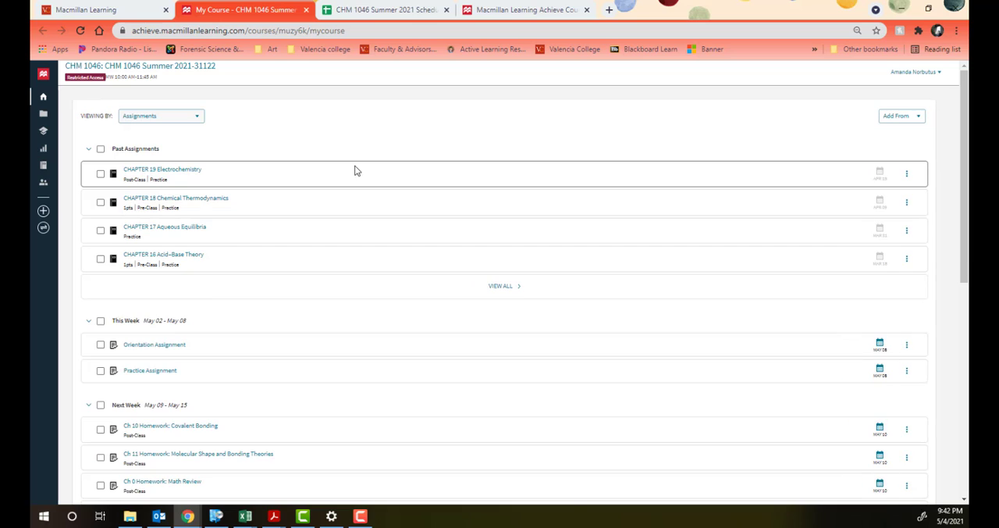
{"action": "left_click", "coordinate": [96, 10]}
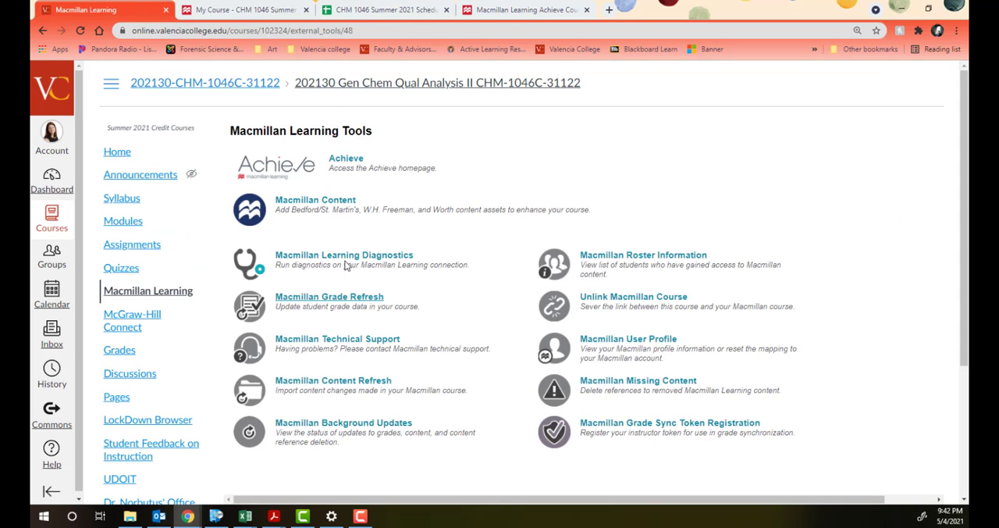
{"action": "left_click", "coordinate": [330, 202]}
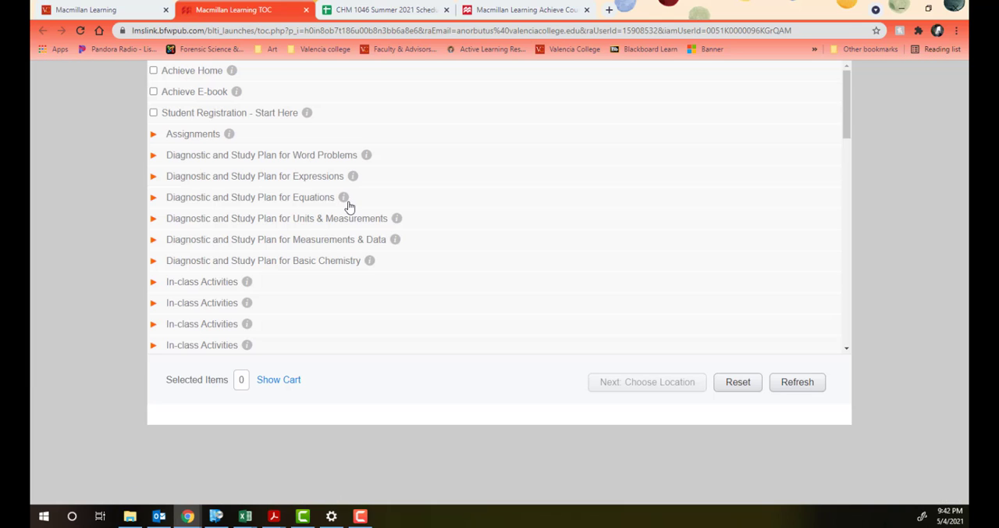
Step: Mark Achieve Home, Achieve E-book and Student Registration - Start Here, expand the Assignments list, and clear those three selections
{"action": "left_click", "coordinate": [154, 71]}
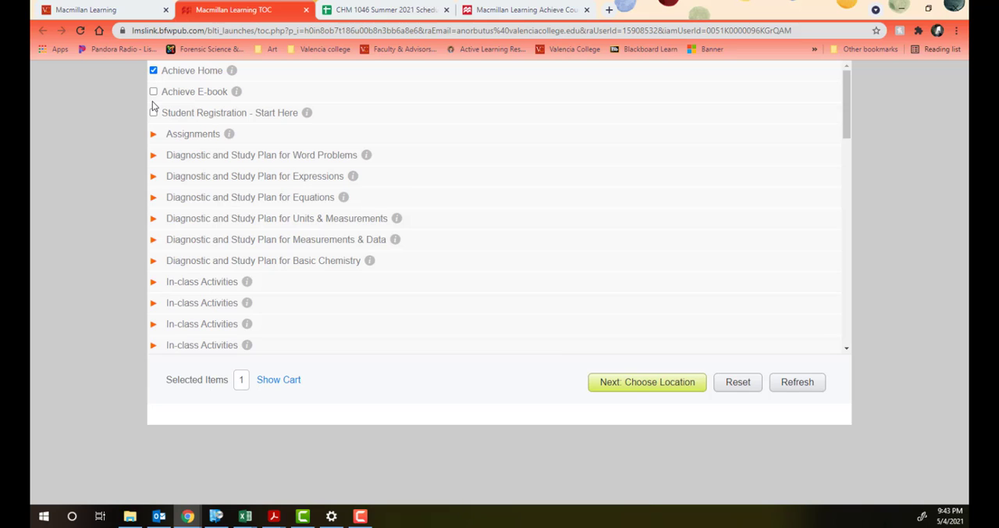
{"action": "left_click", "coordinate": [153, 92]}
{"action": "left_click", "coordinate": [154, 113]}
{"action": "left_click", "coordinate": [153, 135]}
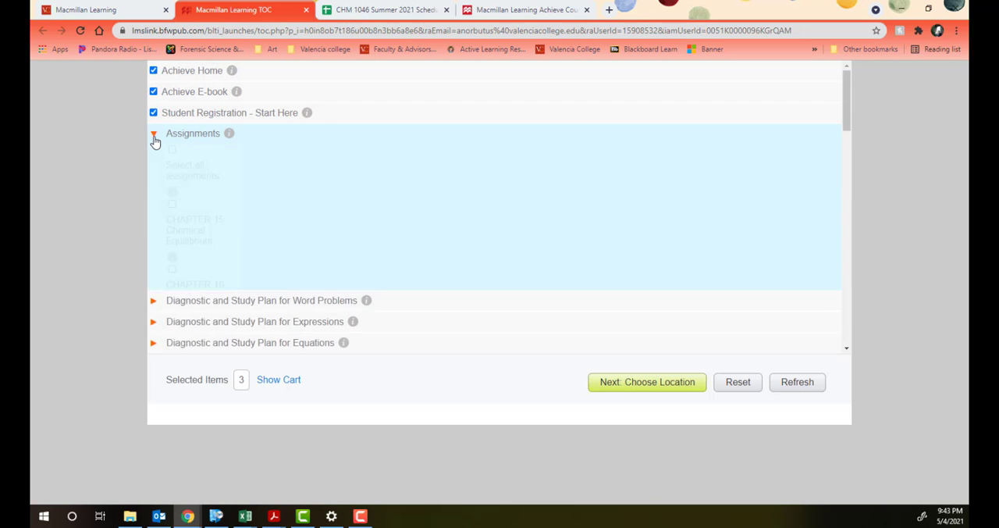
{"action": "left_click", "coordinate": [154, 113]}
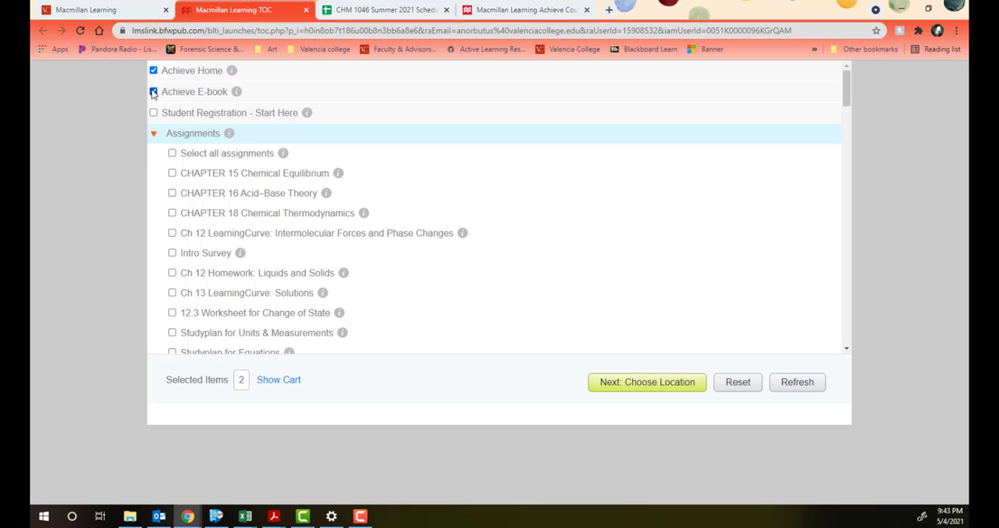
{"action": "left_click", "coordinate": [154, 92]}
{"action": "left_click", "coordinate": [153, 70]}
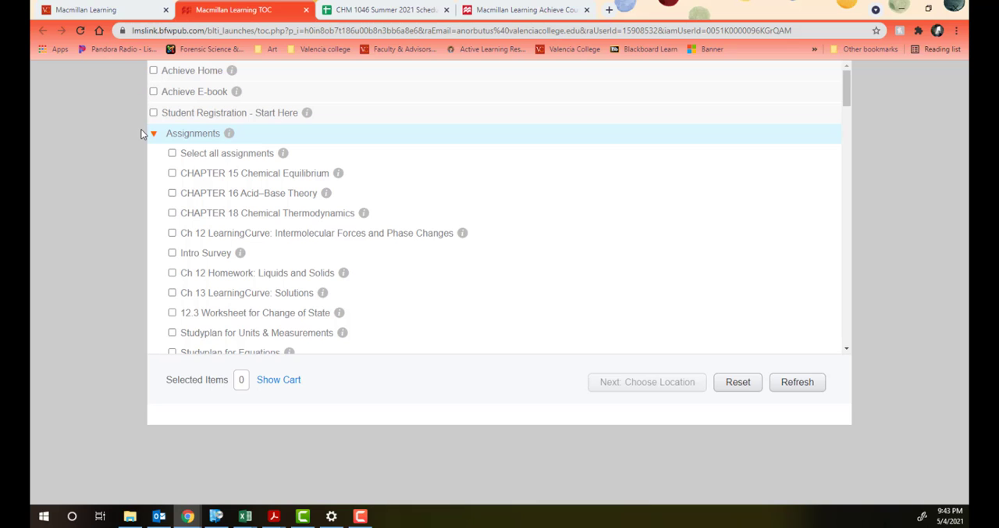
Step: Select the Ch 12, Ch 13, Ch 14 and Ch 15 LearningCurve assignments for adding to Canvas
{"action": "left_click", "coordinate": [172, 233]}
{"action": "scroll", "coordinate": [175, 235], "scroll_direction": "down", "scroll_amount": 1}
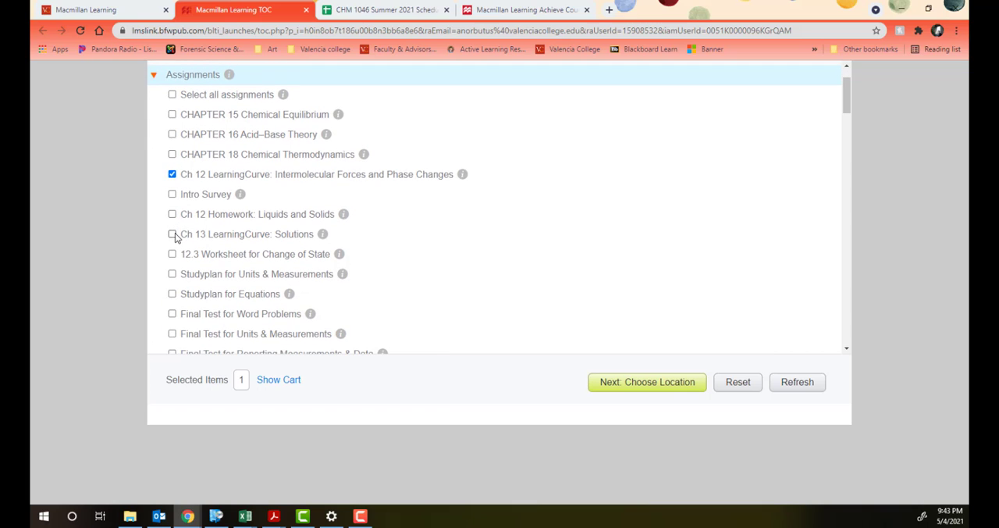
{"action": "left_click", "coordinate": [172, 234]}
{"action": "scroll", "coordinate": [172, 219], "scroll_direction": "down", "scroll_amount": 4}
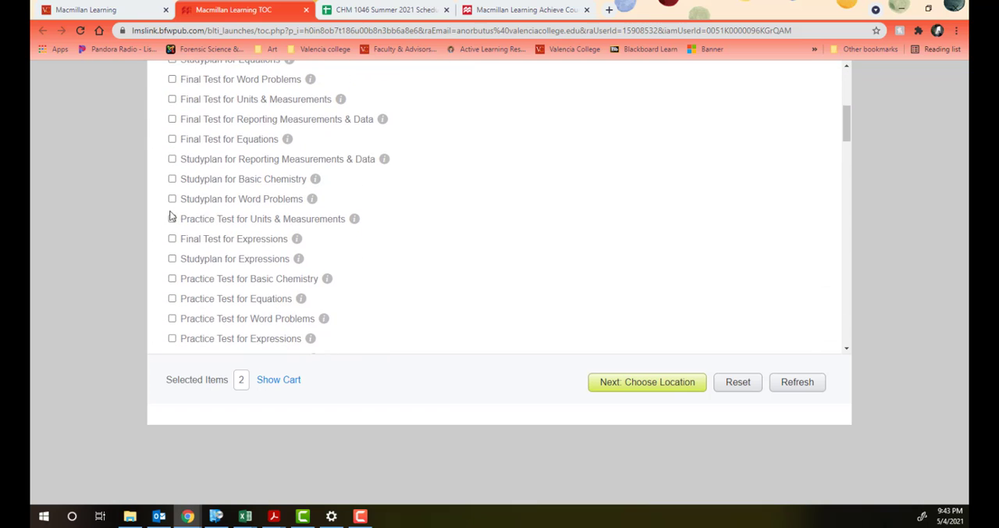
{"action": "scroll", "coordinate": [172, 216], "scroll_direction": "down", "scroll_amount": 5}
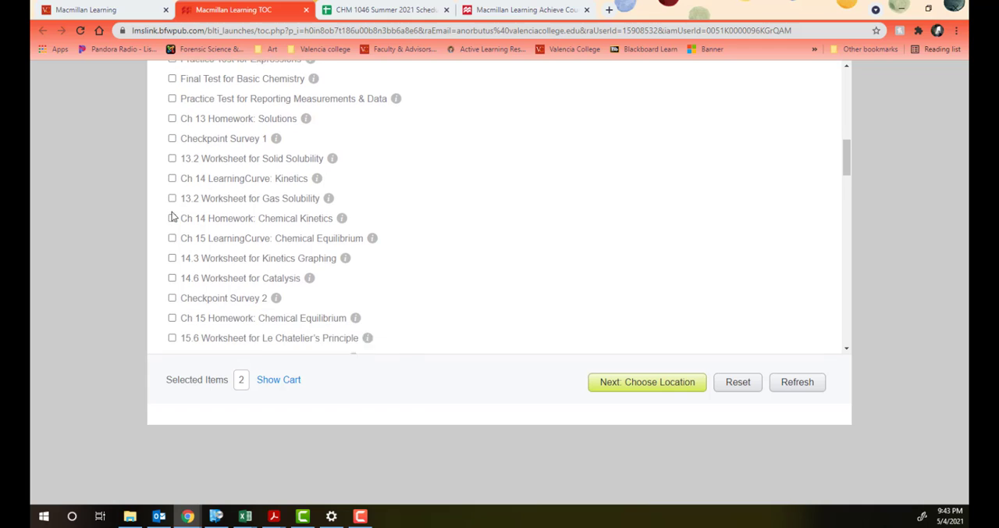
{"action": "left_click", "coordinate": [171, 165]}
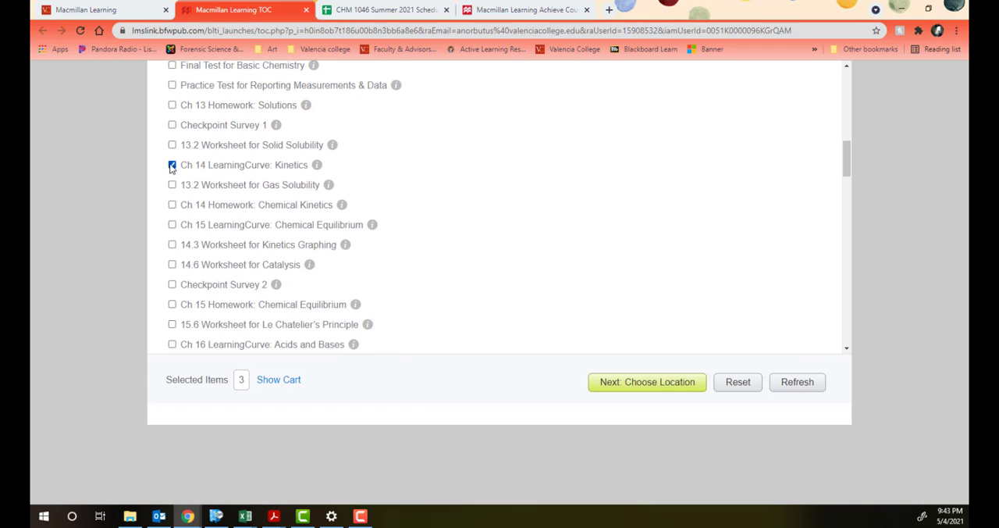
{"action": "scroll", "coordinate": [172, 172], "scroll_direction": "down", "scroll_amount": 3}
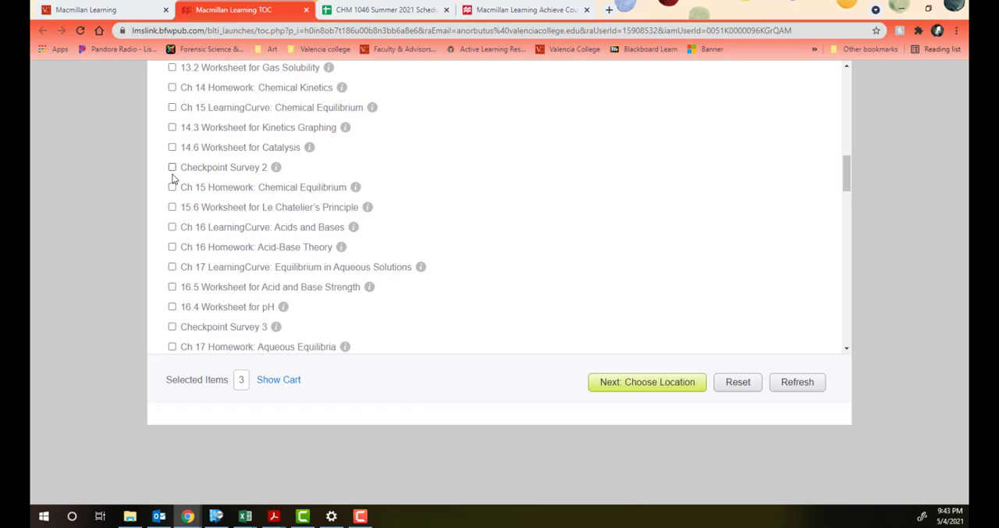
{"action": "scroll", "coordinate": [172, 196], "scroll_direction": "up", "scroll_amount": 2}
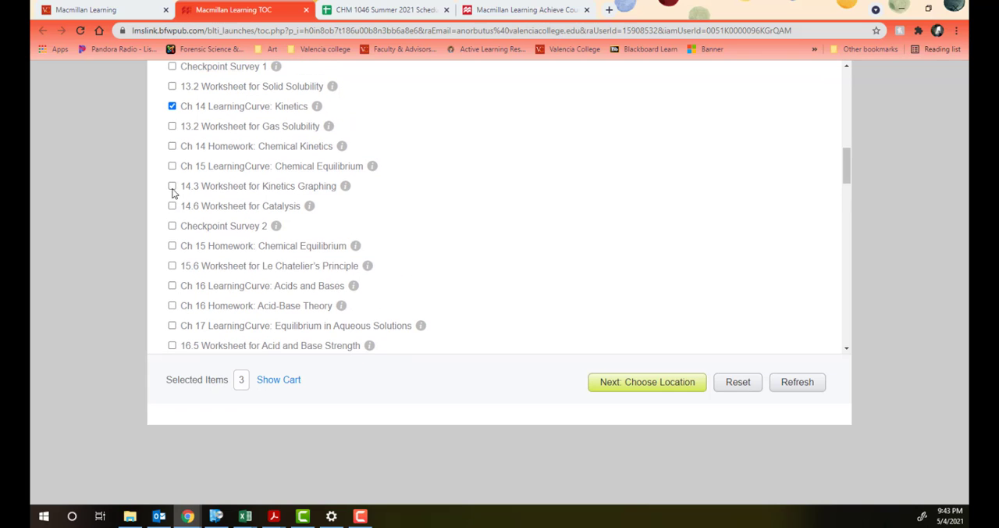
{"action": "scroll", "coordinate": [171, 221], "scroll_direction": "down", "scroll_amount": 2}
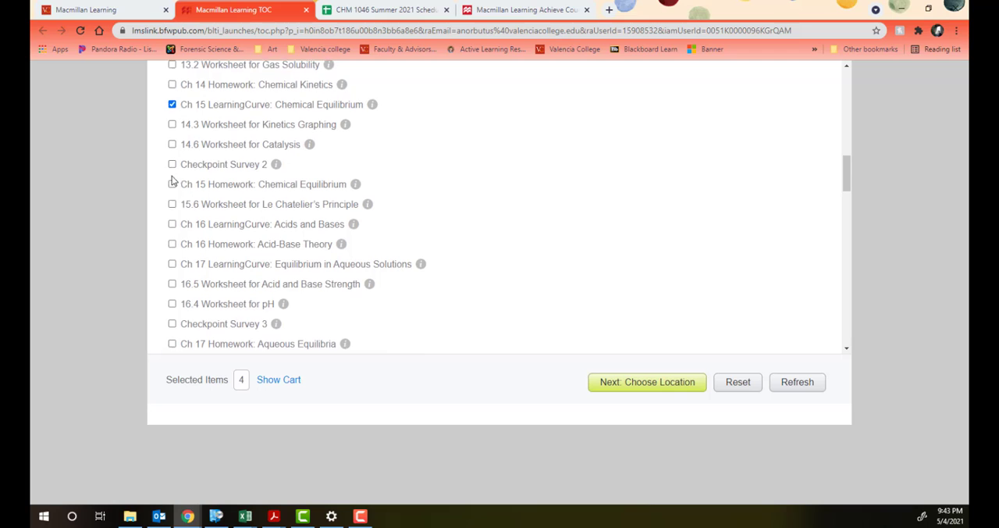
Step: Add the Ch 16, Ch 17, Ch 18 and Ch 19 LearningCurve assignments to the selection and proceed to choosing their location
{"action": "scroll", "coordinate": [170, 181], "scroll_direction": "down", "scroll_amount": 1}
{"action": "left_click", "coordinate": [172, 170]}
{"action": "scroll", "coordinate": [173, 183], "scroll_direction": "down", "scroll_amount": 1}
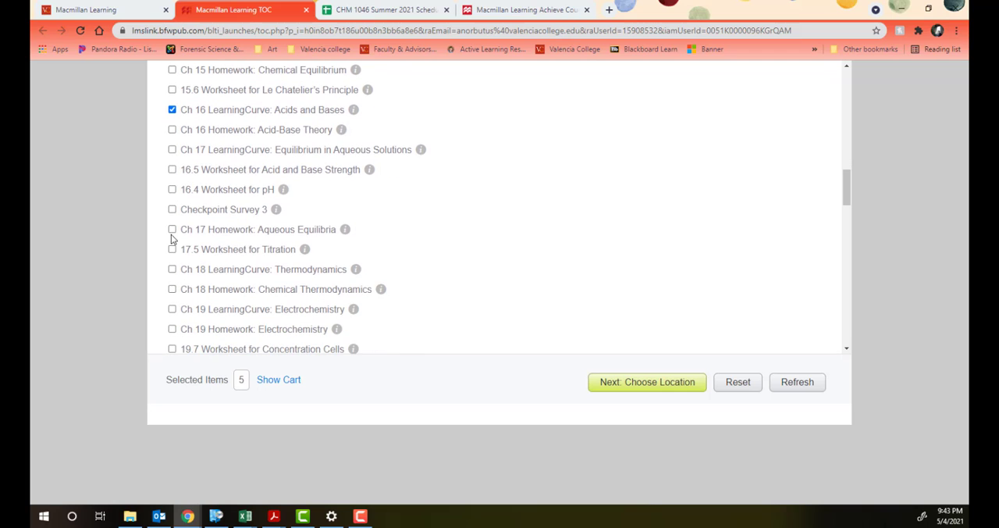
{"action": "scroll", "coordinate": [174, 168], "scroll_direction": "down", "scroll_amount": 1}
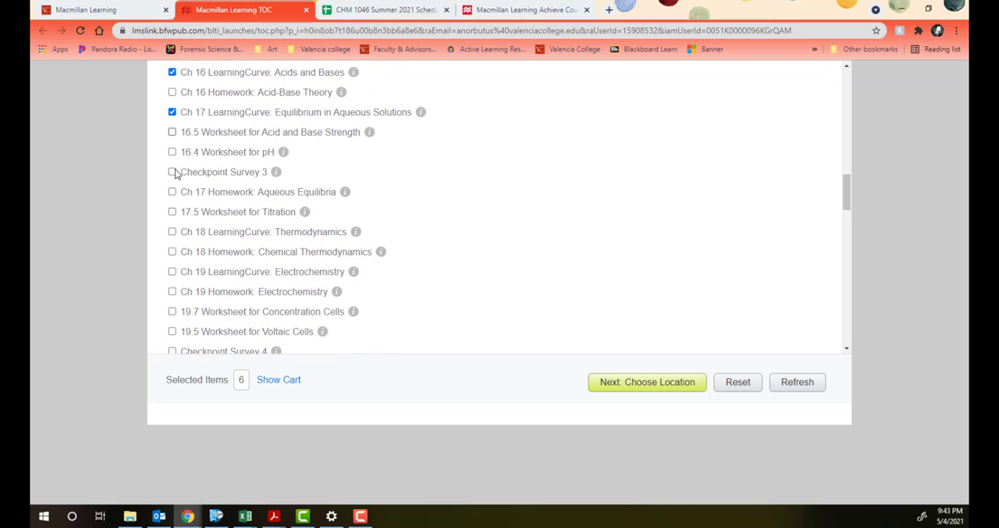
{"action": "left_click", "coordinate": [172, 211]}
{"action": "scroll", "coordinate": [170, 271], "scroll_direction": "down", "scroll_amount": 1}
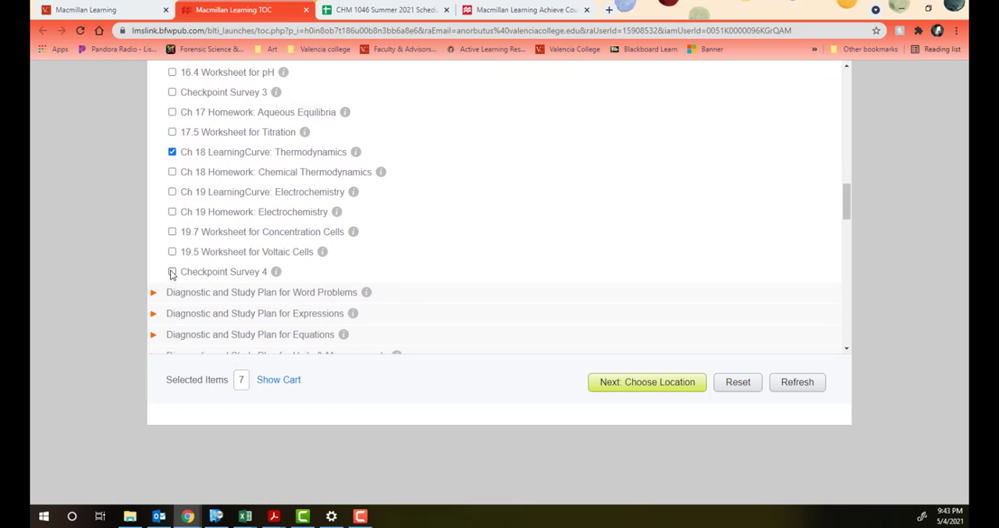
{"action": "left_click", "coordinate": [173, 192]}
{"action": "left_click", "coordinate": [660, 381]}
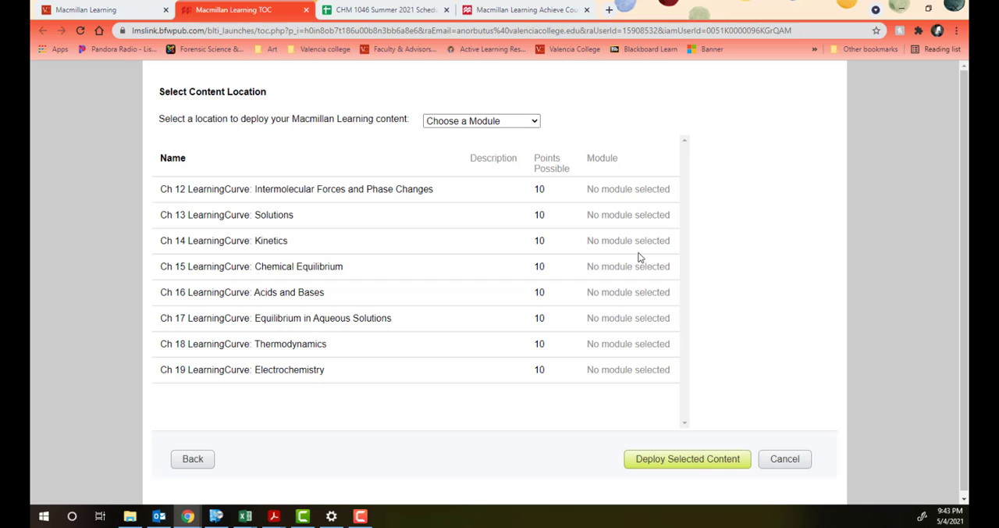
Step: Set deployment to multiple modules and assign the Ch 12, 13 and 14 LearningCurves to Liquids and Solids, Solutions and Chemical Kinetics
{"action": "left_click", "coordinate": [492, 123]}
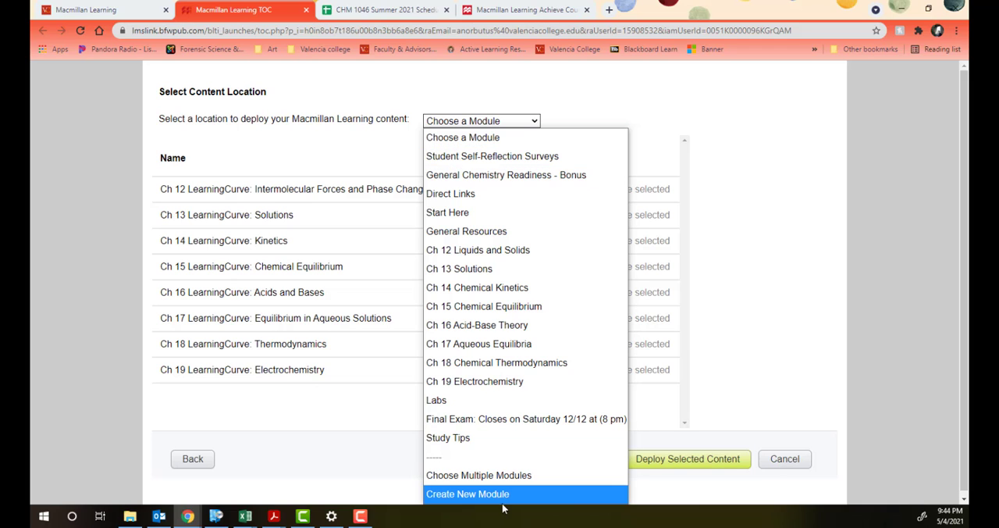
{"action": "left_click", "coordinate": [492, 474]}
{"action": "left_click", "coordinate": [638, 194]}
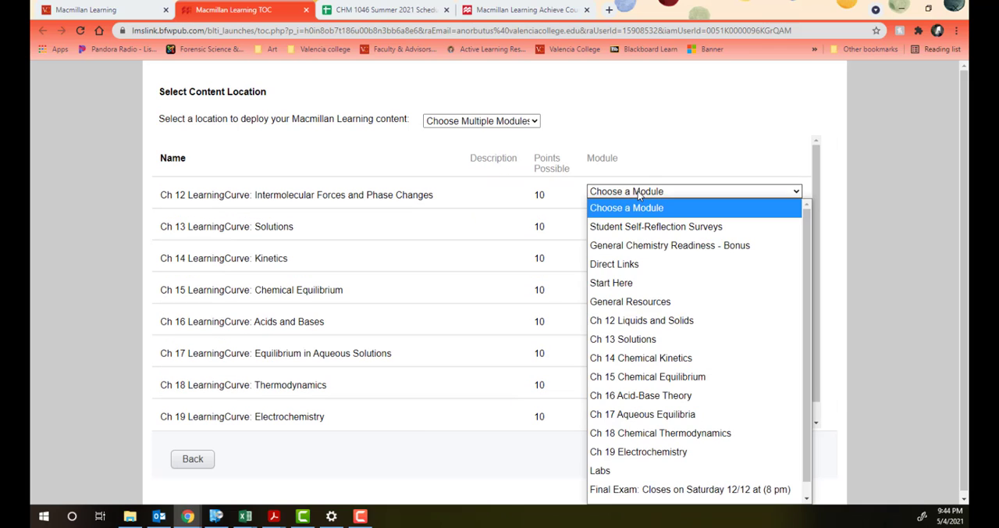
{"action": "left_click", "coordinate": [636, 382]}
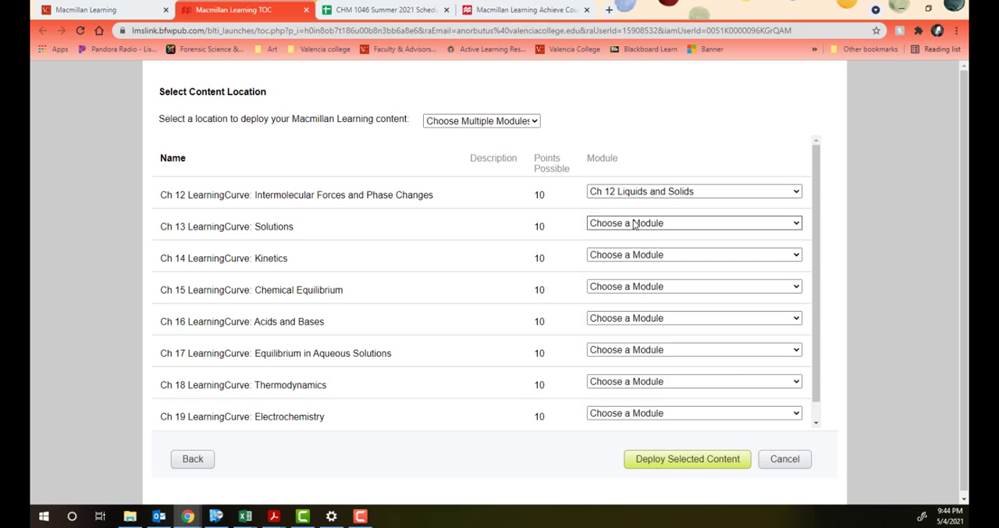
{"action": "left_click", "coordinate": [639, 224]}
{"action": "left_click", "coordinate": [641, 370]}
{"action": "left_click", "coordinate": [637, 255]}
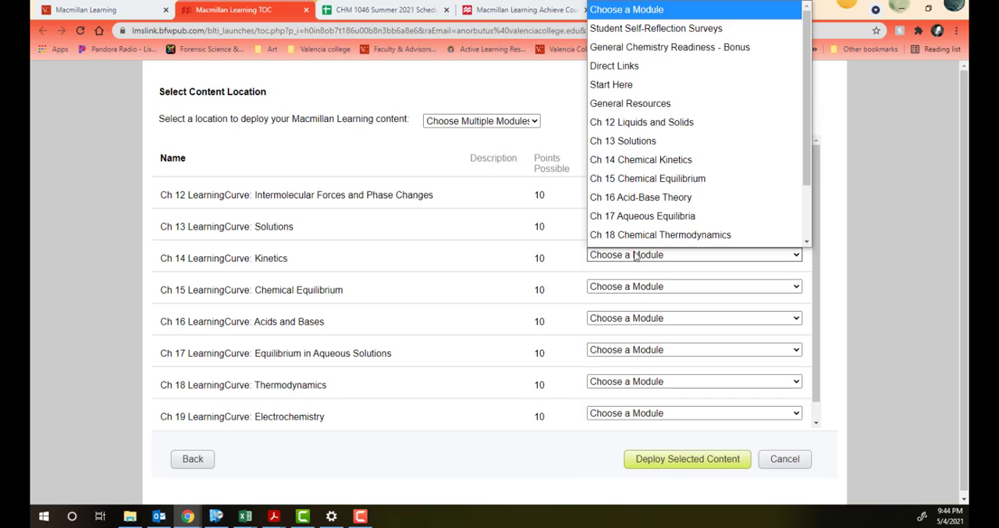
{"action": "left_click", "coordinate": [621, 148]}
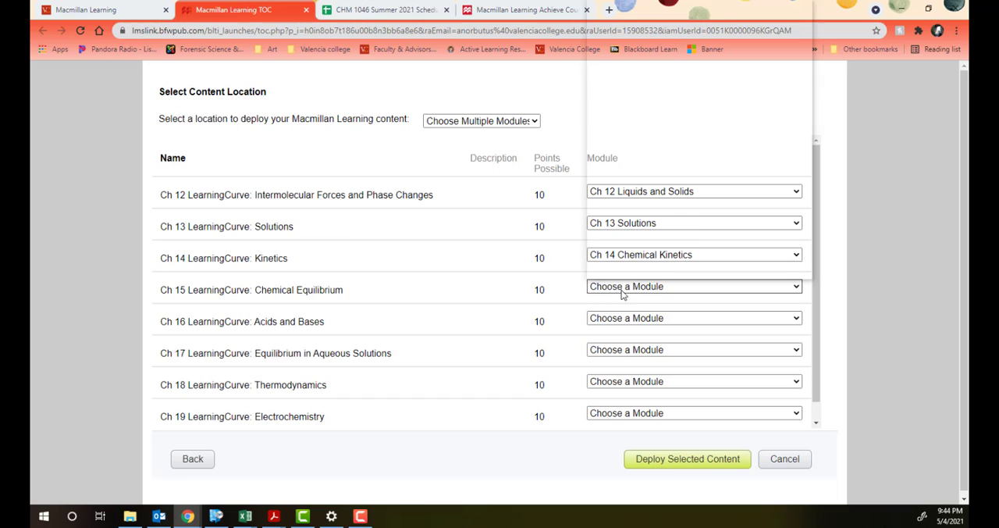
Step: Assign the Ch 15, 16 and 17 LearningCurves to the Chemical Equilibrium, Acid-Base Theory and Aqueous Equilibria modules
{"action": "left_click", "coordinate": [620, 288]}
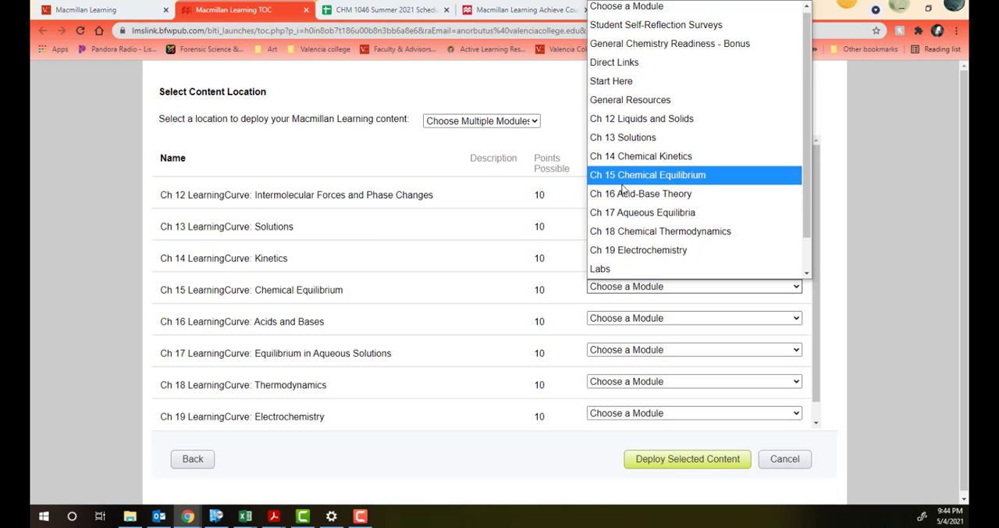
{"action": "left_click", "coordinate": [457, 146]}
{"action": "left_click", "coordinate": [637, 287]}
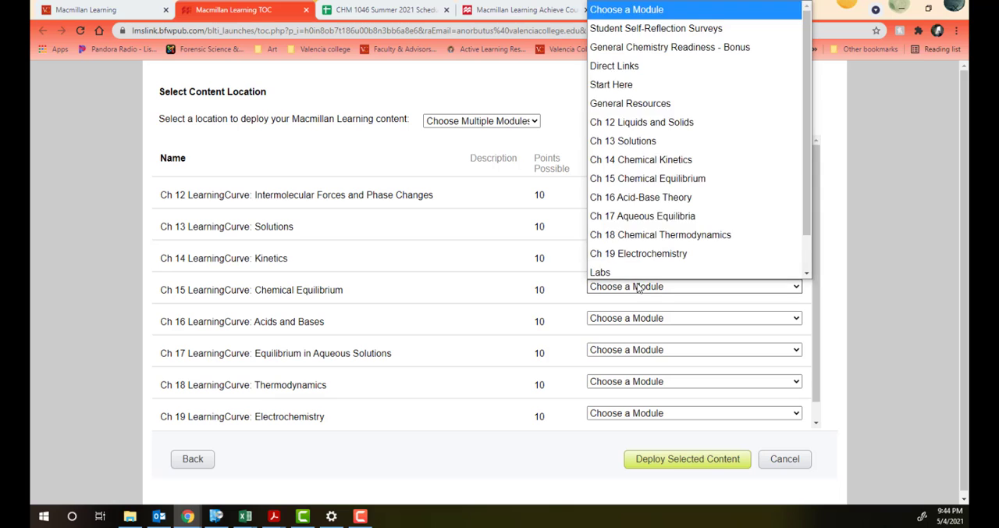
{"action": "scroll", "coordinate": [638, 176], "scroll_direction": "down", "scroll_amount": 1}
{"action": "left_click", "coordinate": [640, 157]}
{"action": "left_click", "coordinate": [639, 318]}
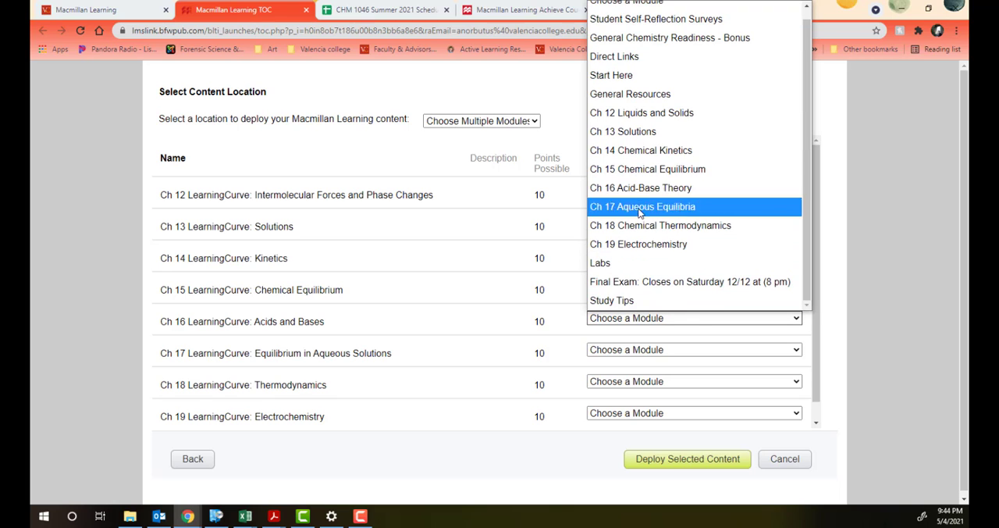
{"action": "left_click", "coordinate": [640, 187]}
{"action": "left_click", "coordinate": [640, 350]}
{"action": "left_click", "coordinate": [637, 234]}
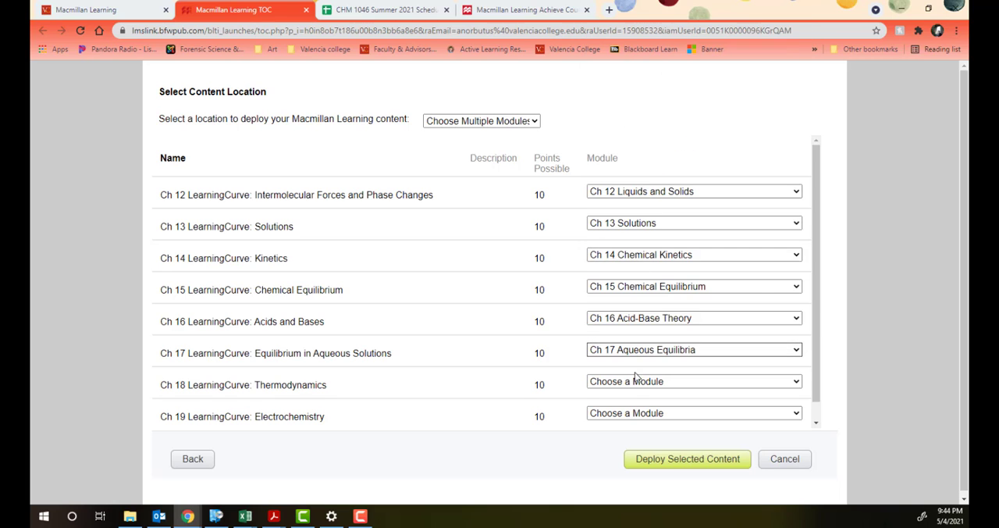
Step: Assign the Ch 18 and 19 LearningCurves to the Chemical Thermodynamics and Electrochemistry modules, and deploy the selected content
{"action": "left_click", "coordinate": [636, 380]}
{"action": "left_click", "coordinate": [641, 289]}
{"action": "left_click", "coordinate": [641, 413]}
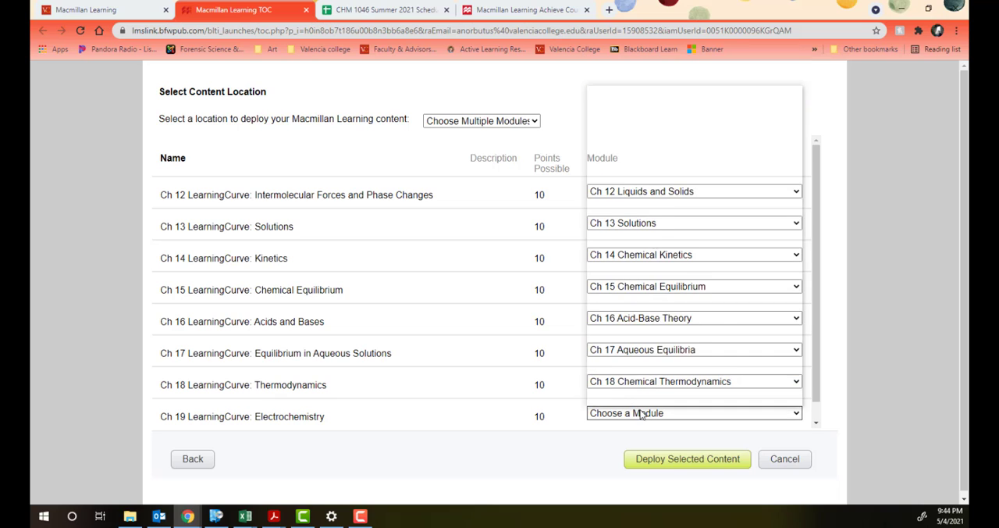
{"action": "left_click", "coordinate": [641, 342]}
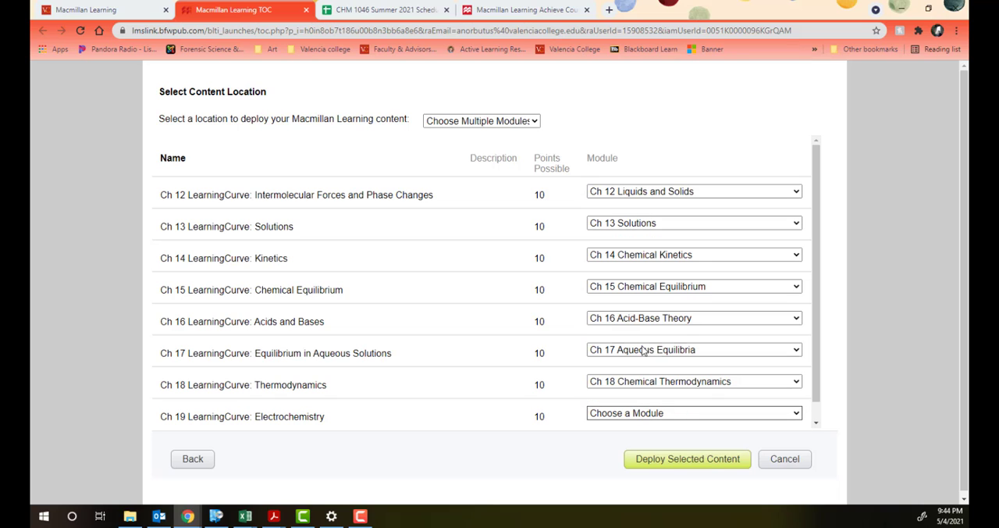
{"action": "left_click", "coordinate": [709, 465]}
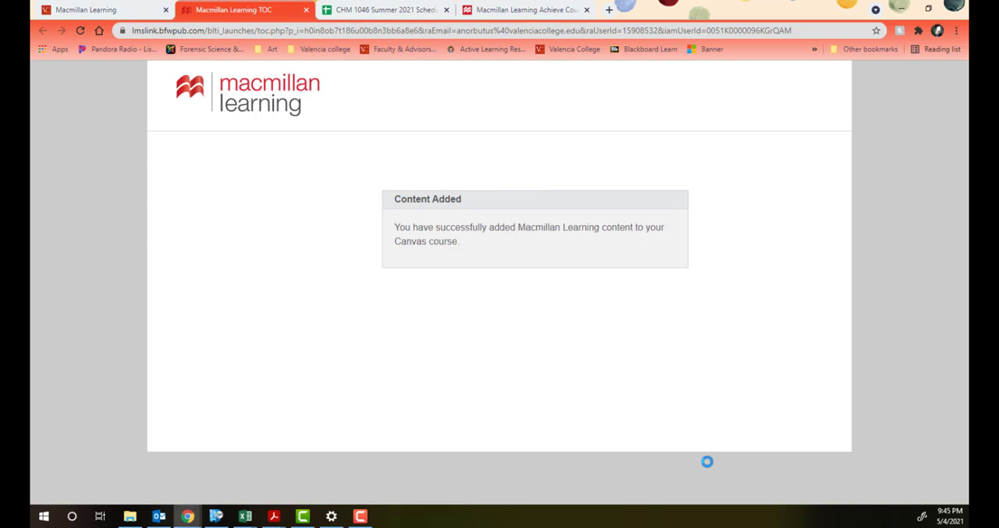
Step: Return to the Canvas course home page and check the Ch 12 Liquids and Solids module for the deployed LearningCurve assignment
{"action": "left_click", "coordinate": [86, 10]}
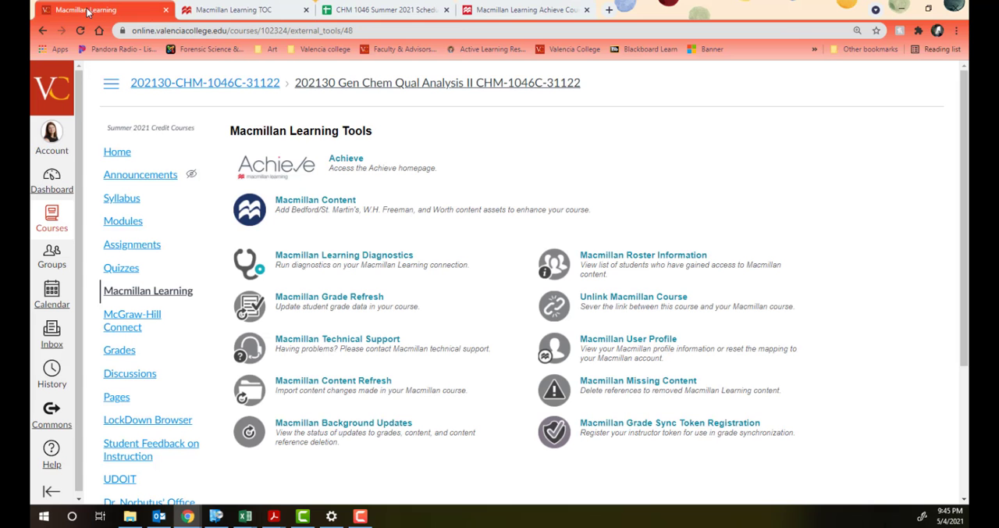
{"action": "left_click", "coordinate": [116, 153]}
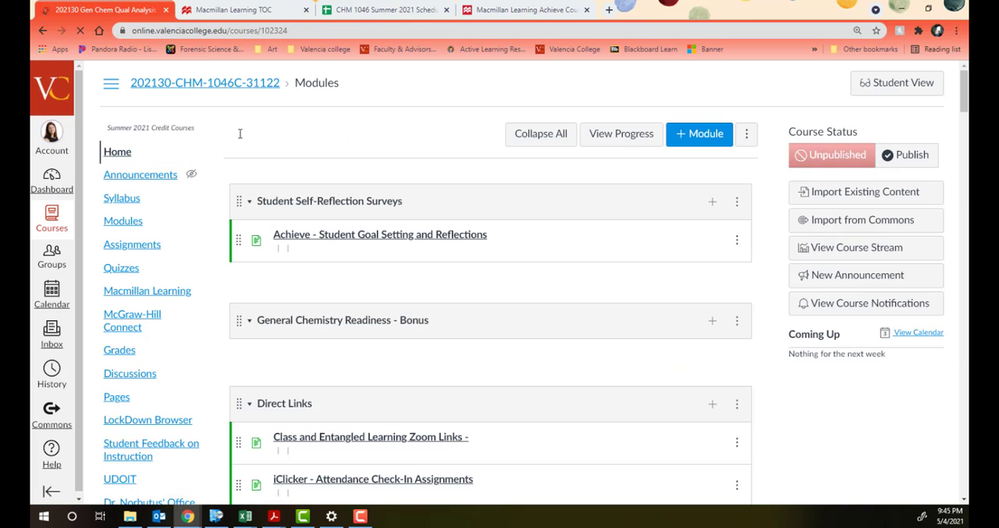
{"action": "scroll", "coordinate": [486, 175], "scroll_direction": "down", "scroll_amount": 10}
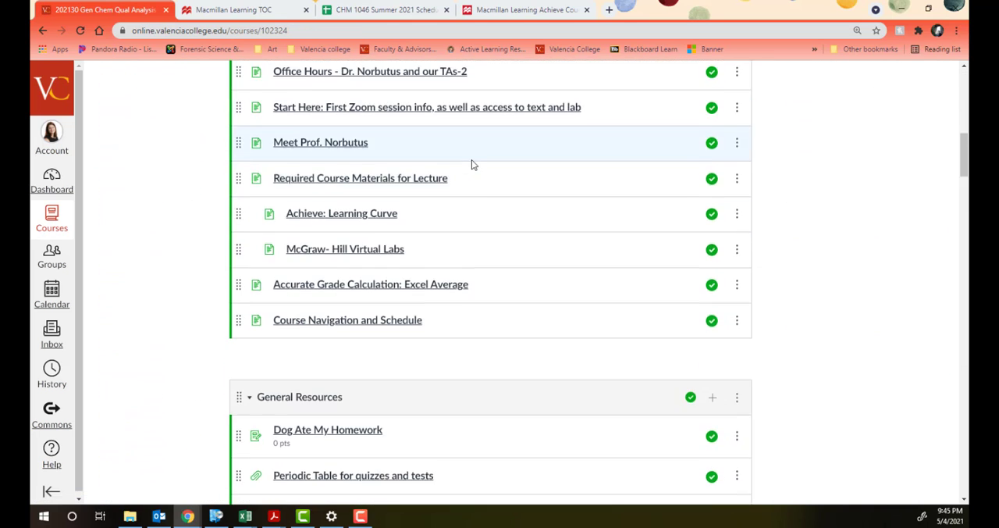
{"action": "scroll", "coordinate": [473, 162], "scroll_direction": "down", "scroll_amount": 3}
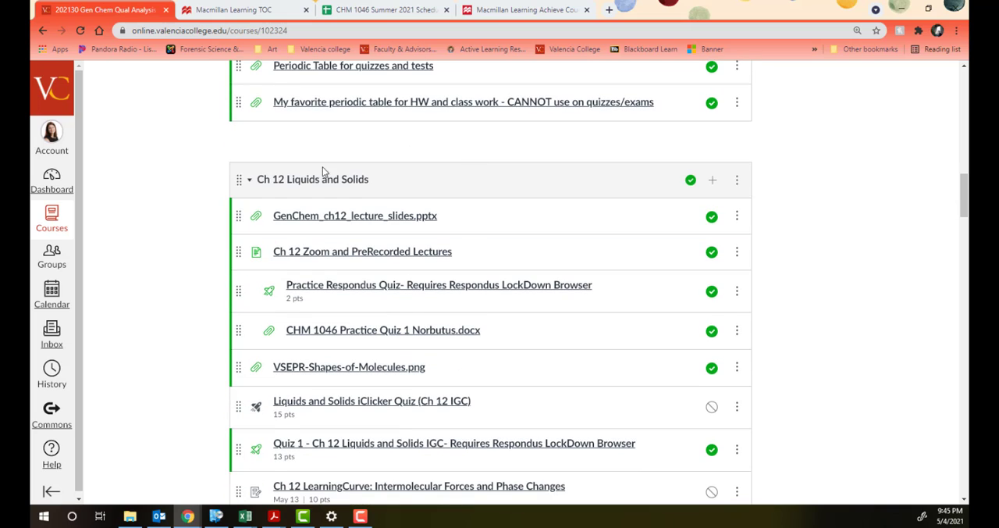
{"action": "scroll", "coordinate": [322, 167], "scroll_direction": "down", "scroll_amount": 3}
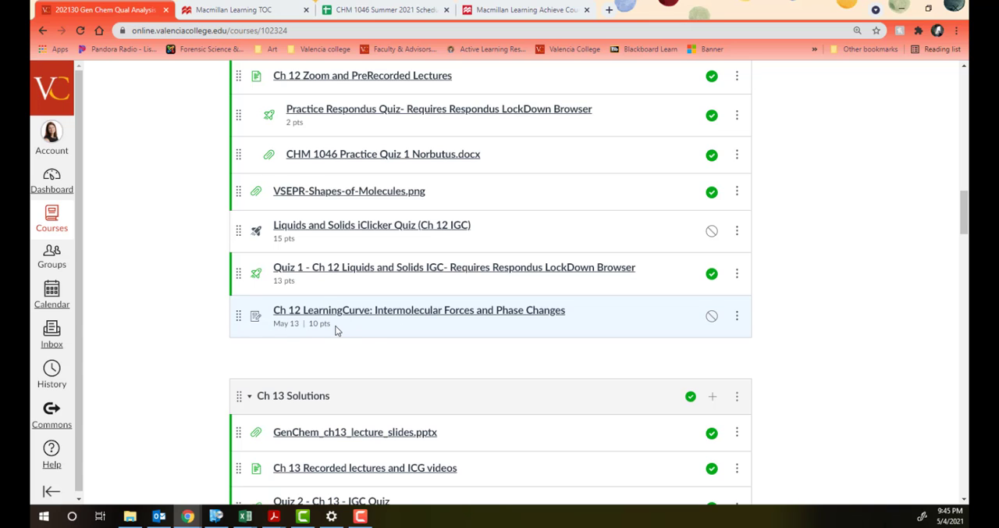
{"action": "scroll", "coordinate": [370, 260], "scroll_direction": "up", "scroll_amount": 4}
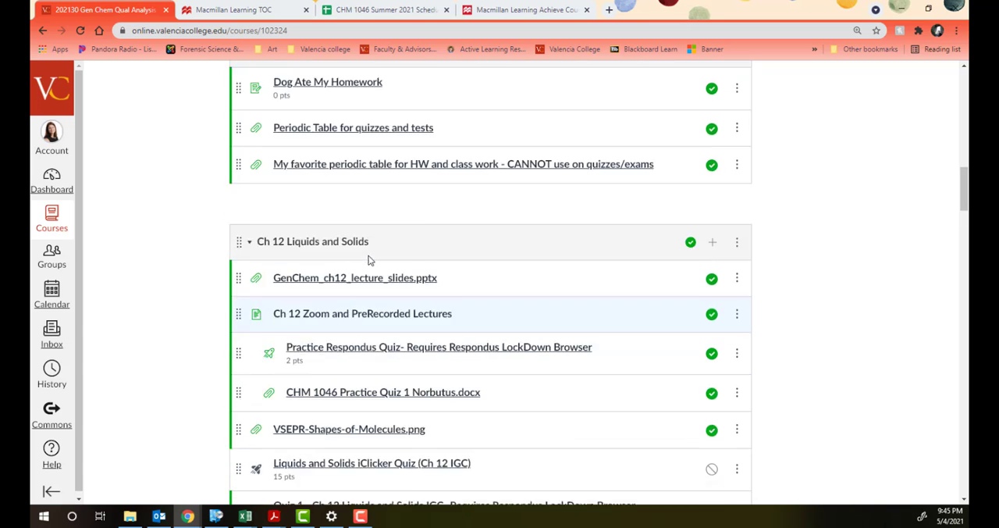
{"action": "scroll", "coordinate": [370, 260], "scroll_direction": "up", "scroll_amount": 15}
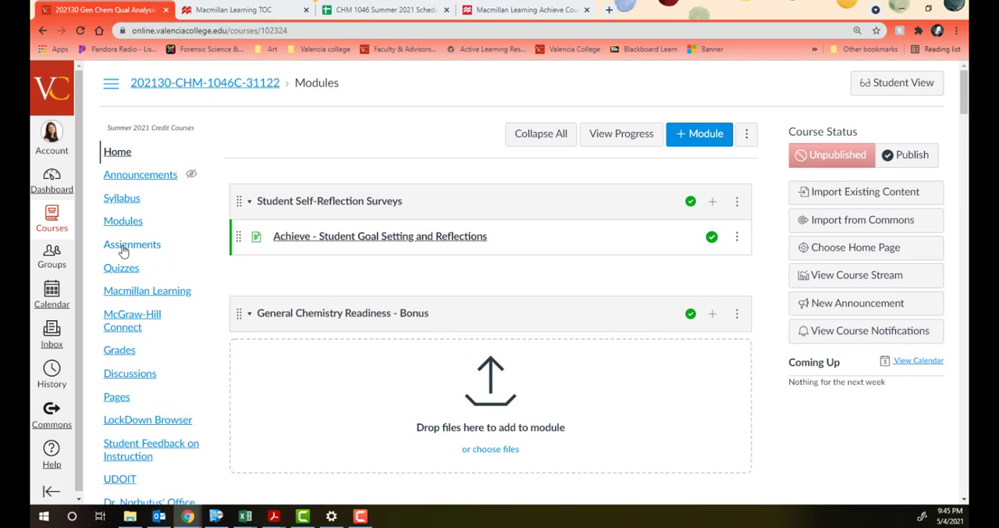
Step: Open the Canvas course's assignments and publish the Ch 12, 13, 14 and 15 LearningCurve assignments
{"action": "left_click", "coordinate": [123, 247]}
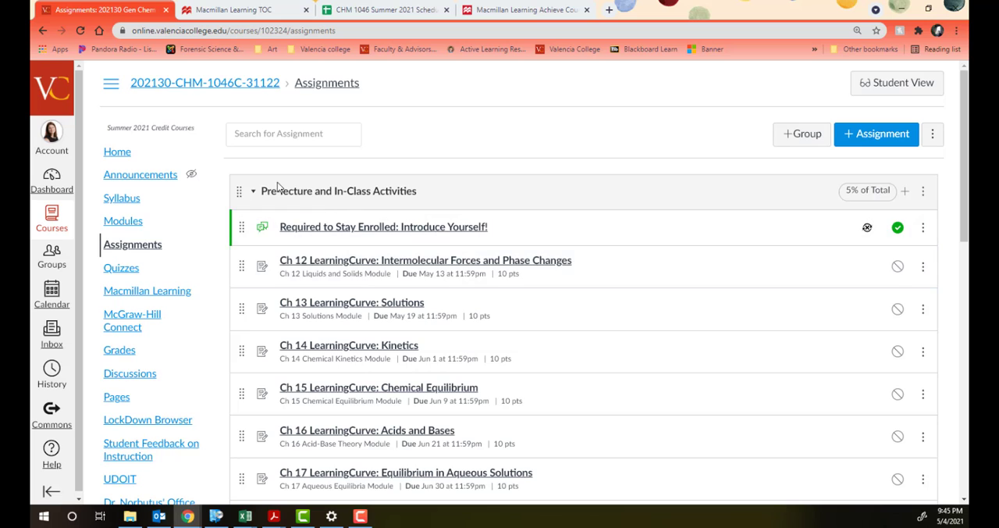
{"action": "scroll", "coordinate": [286, 181], "scroll_direction": "down", "scroll_amount": 1}
{"action": "scroll", "coordinate": [286, 181], "scroll_direction": "down", "scroll_amount": 3}
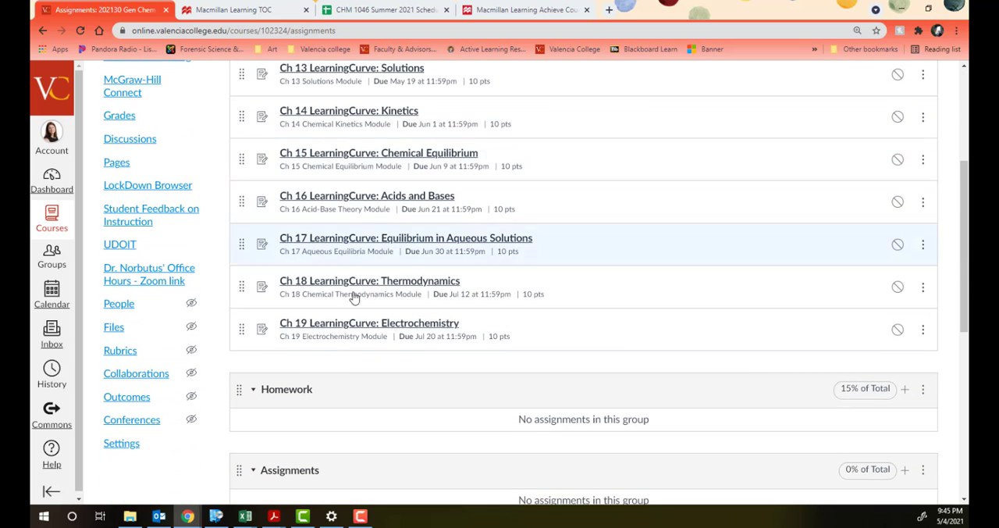
{"action": "scroll", "coordinate": [427, 150], "scroll_direction": "up", "scroll_amount": 3}
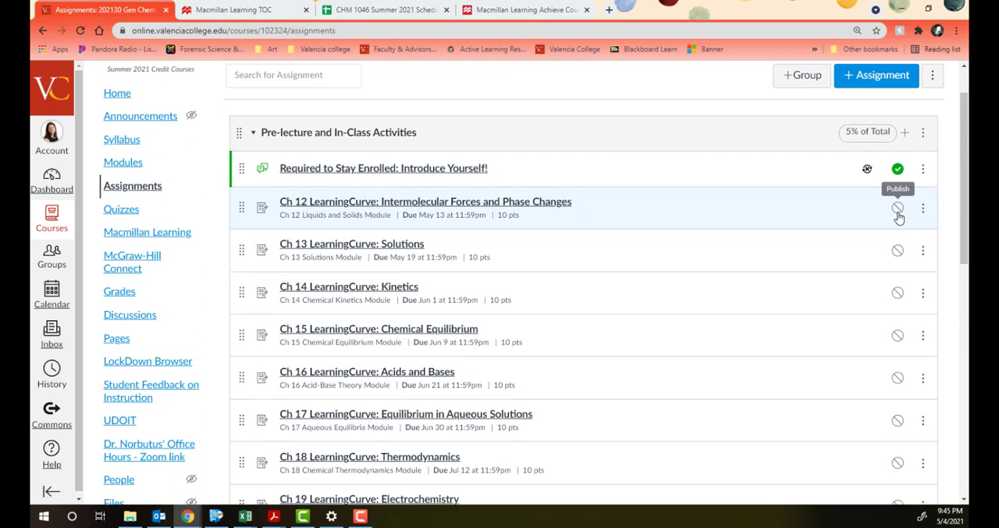
{"action": "left_click", "coordinate": [898, 250]}
{"action": "left_click", "coordinate": [898, 292]}
{"action": "left_click", "coordinate": [898, 335]}
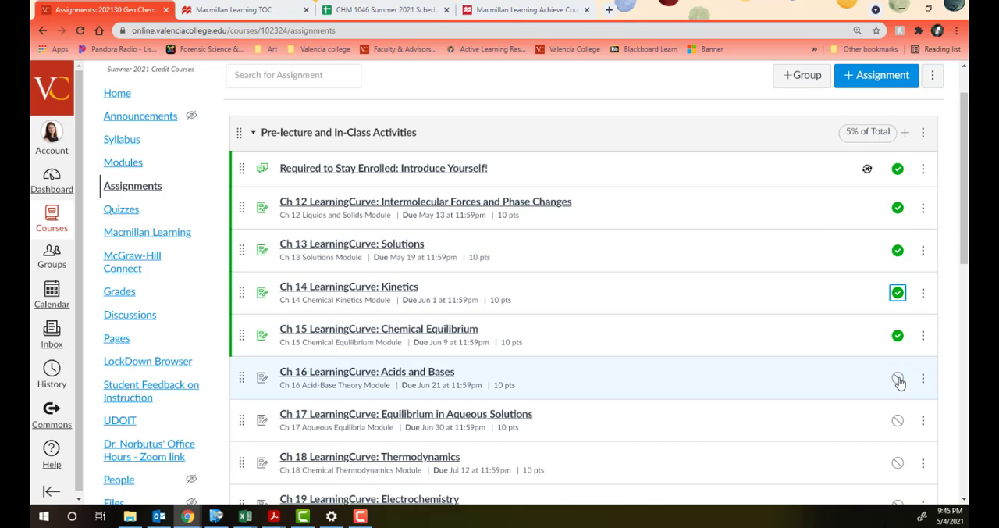
Step: Publish the Ch 16, 17, 18 and 19 LearningCurve assignments
{"action": "left_click", "coordinate": [898, 378]}
{"action": "scroll", "coordinate": [908, 321], "scroll_direction": "down", "scroll_amount": 1}
{"action": "scroll", "coordinate": [908, 320], "scroll_direction": "down", "scroll_amount": 1}
{"action": "left_click", "coordinate": [898, 303]}
{"action": "left_click", "coordinate": [898, 345]}
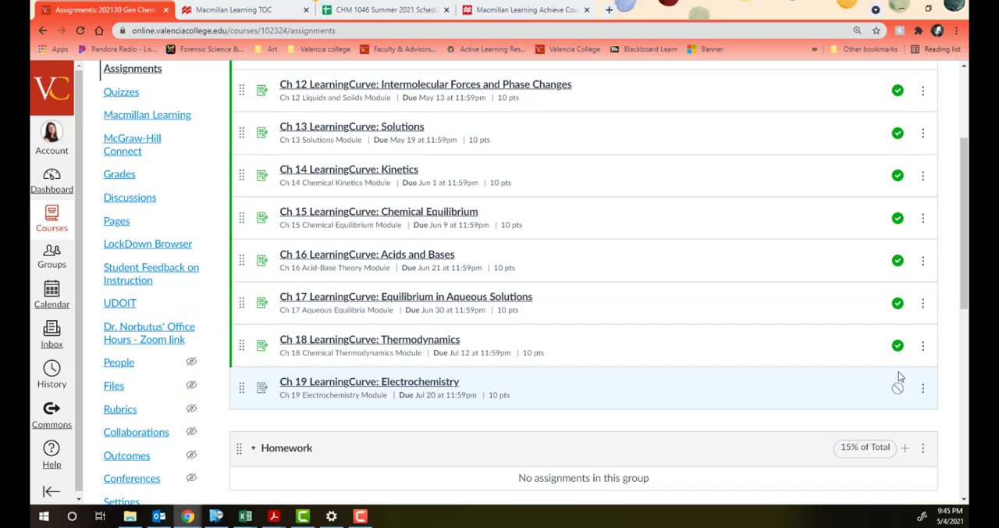
{"action": "left_click", "coordinate": [898, 388]}
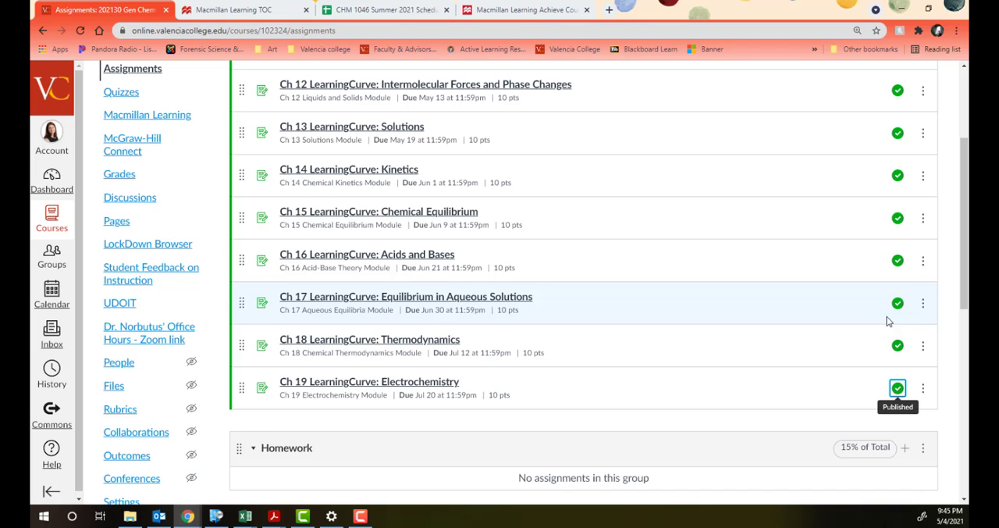
Step: Collapse the Pre-lecture and In-Class Activities group and move the Homework group above it
{"action": "scroll", "coordinate": [887, 321], "scroll_direction": "up", "scroll_amount": 5}
{"action": "left_click", "coordinate": [255, 195]}
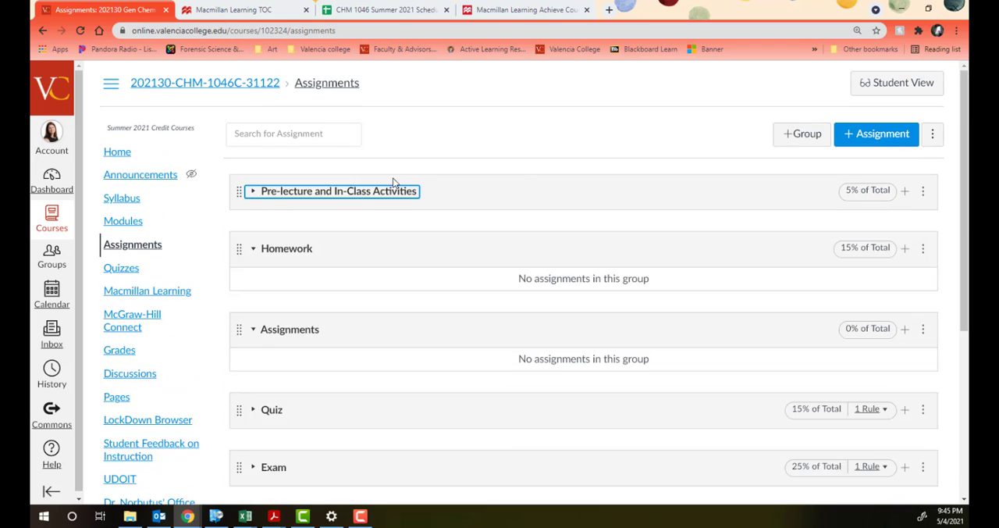
{"action": "left_click_drag", "start_coordinate": [244, 250], "coordinate": [245, 192]}
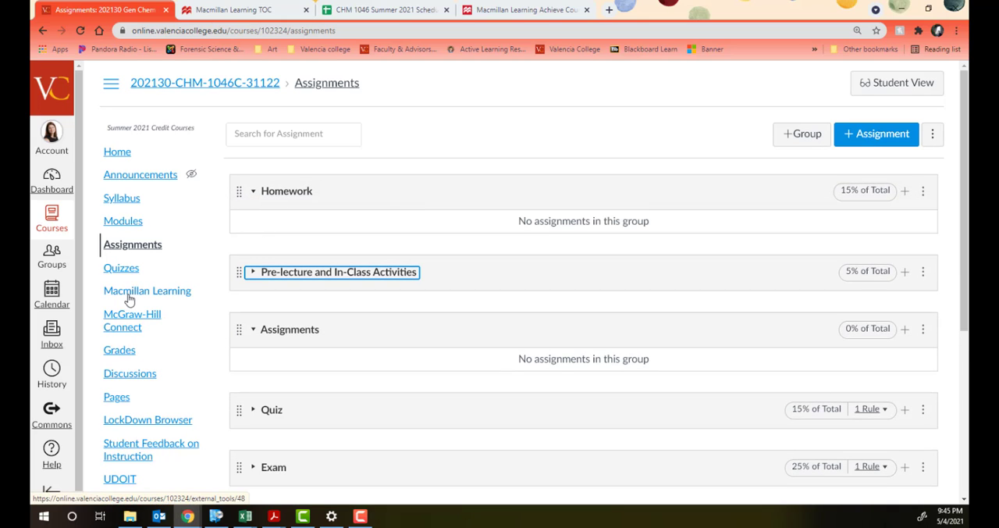
Step: Open the Macmillan content's assignment list and select the Ch 12, Ch 13 and Ch 14 Homework for deployment
{"action": "left_click", "coordinate": [129, 297]}
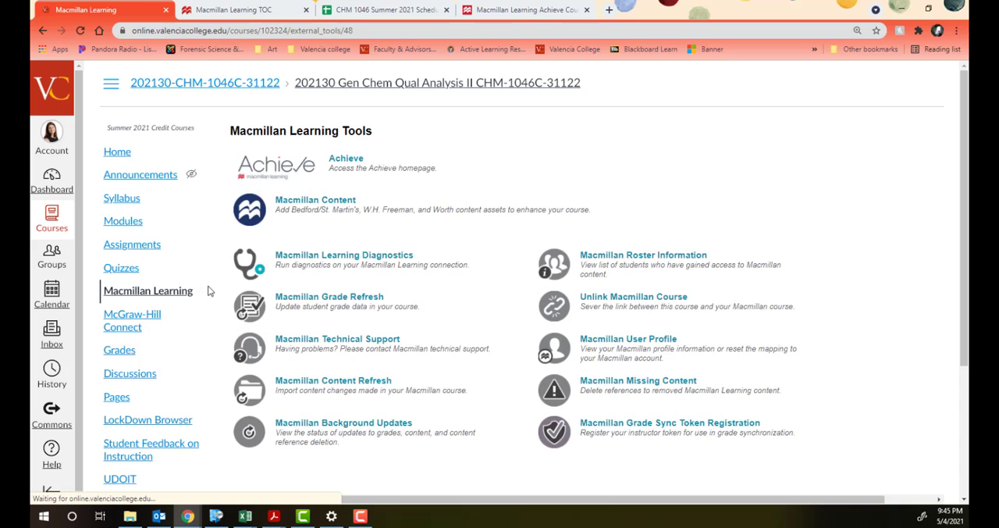
{"action": "left_click", "coordinate": [310, 200]}
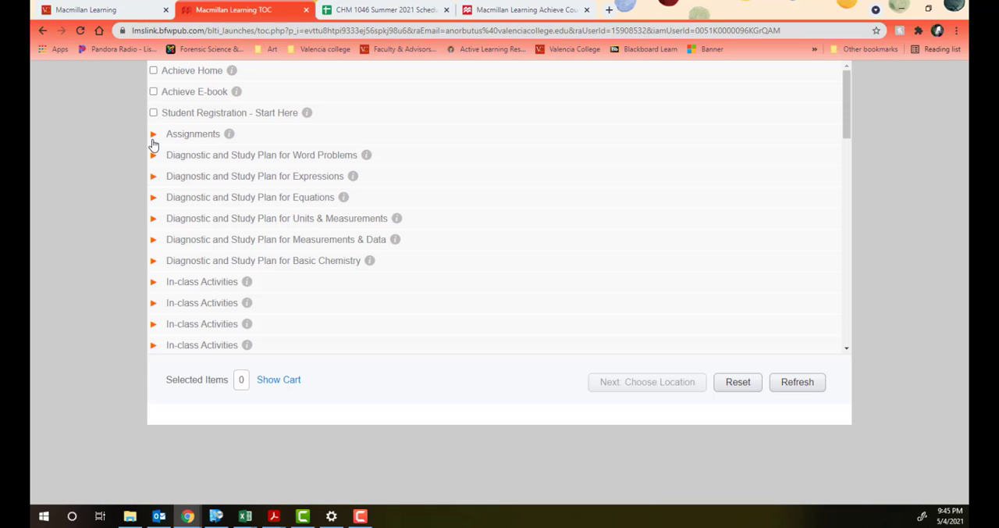
{"action": "left_click", "coordinate": [151, 138]}
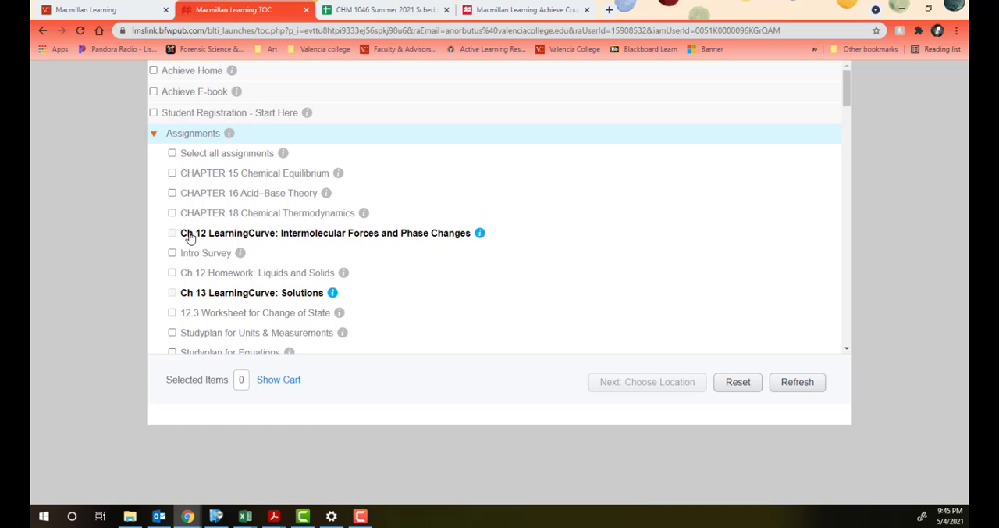
{"action": "scroll", "coordinate": [209, 242], "scroll_direction": "down", "scroll_amount": 1}
{"action": "left_click", "coordinate": [173, 215]}
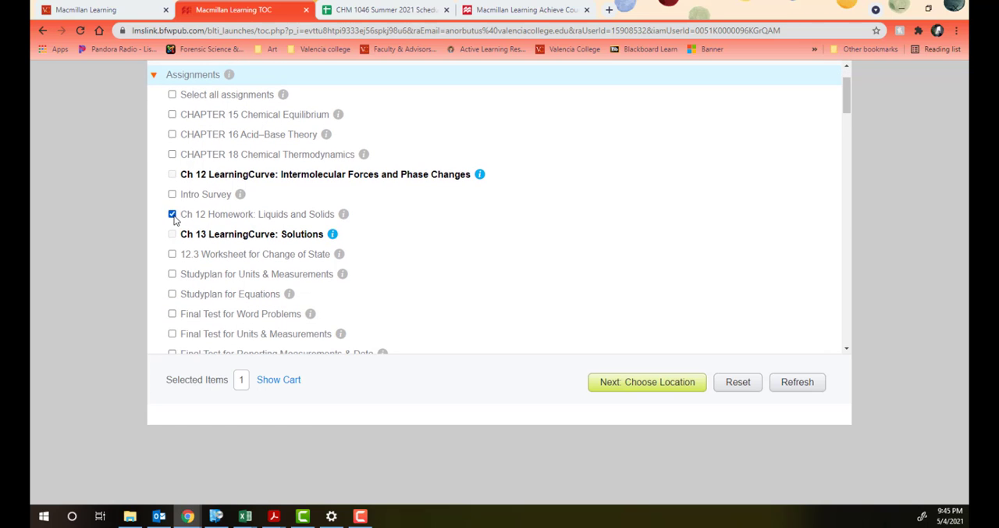
{"action": "scroll", "coordinate": [188, 234], "scroll_direction": "down", "scroll_amount": 5}
{"action": "scroll", "coordinate": [191, 237], "scroll_direction": "down", "scroll_amount": 2}
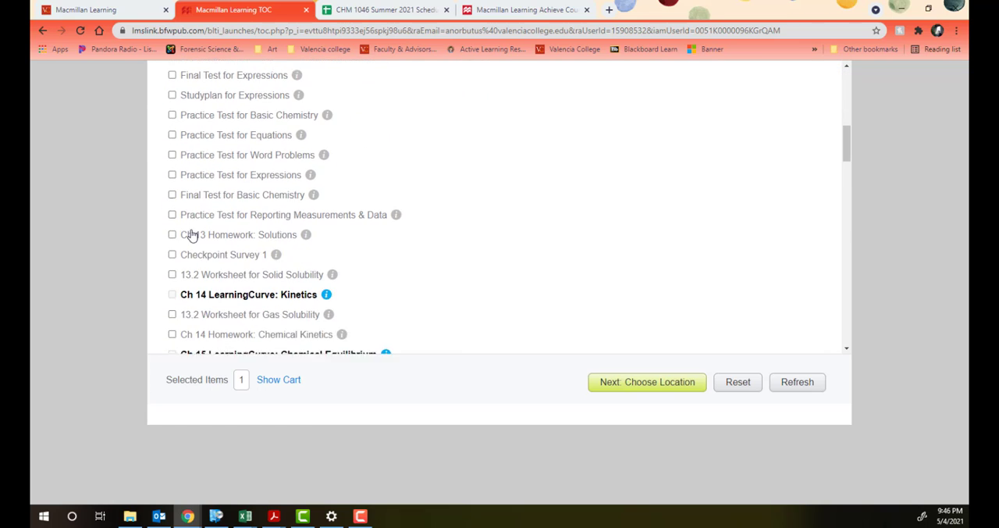
{"action": "scroll", "coordinate": [172, 227], "scroll_direction": "down", "scroll_amount": 2}
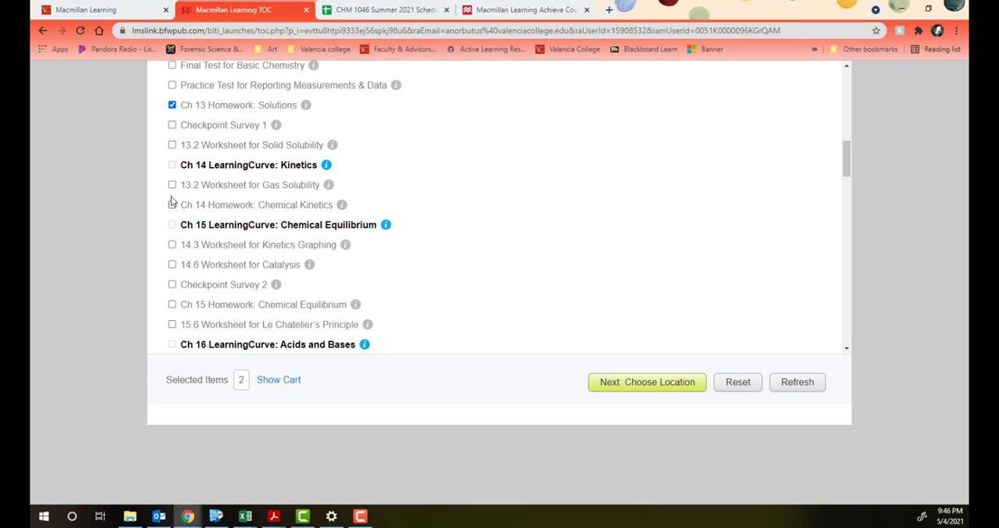
{"action": "scroll", "coordinate": [171, 250], "scroll_direction": "down", "scroll_amount": 1}
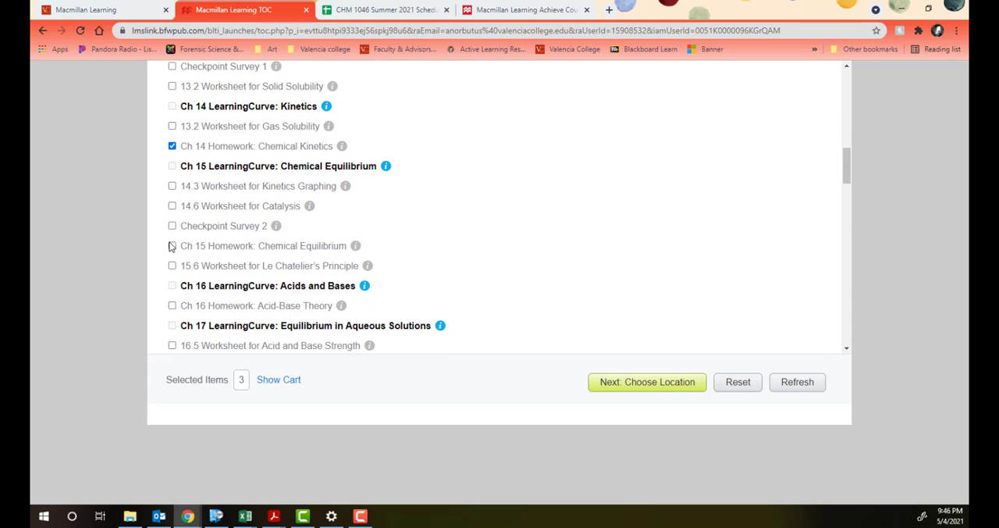
Step: Add the Ch 15, 16, 17, 18 and 19 Homework assignments to the deployment selection
{"action": "left_click", "coordinate": [172, 305]}
{"action": "scroll", "coordinate": [179, 274], "scroll_direction": "down", "scroll_amount": 3}
{"action": "scroll", "coordinate": [186, 243], "scroll_direction": "down", "scroll_amount": 1}
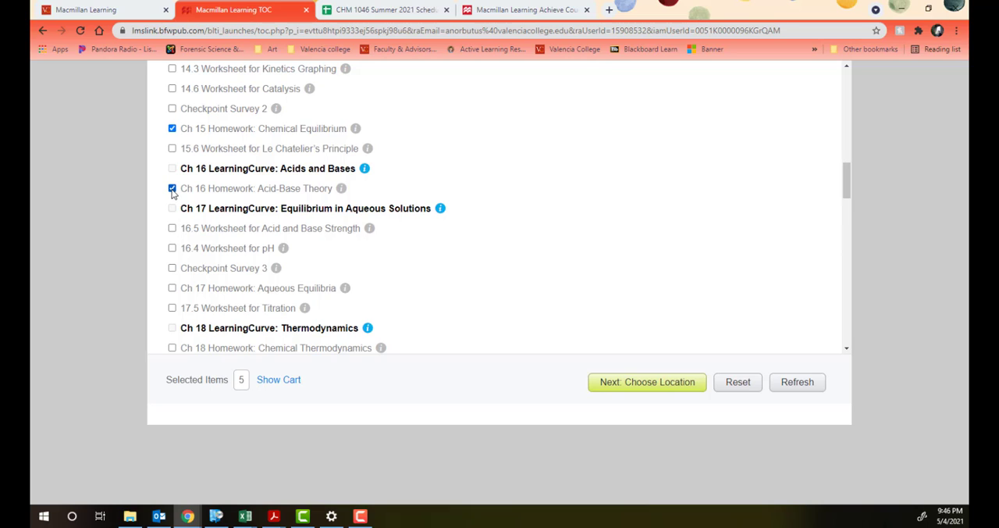
{"action": "left_click", "coordinate": [172, 289]}
{"action": "scroll", "coordinate": [234, 250], "scroll_direction": "down", "scroll_amount": 3}
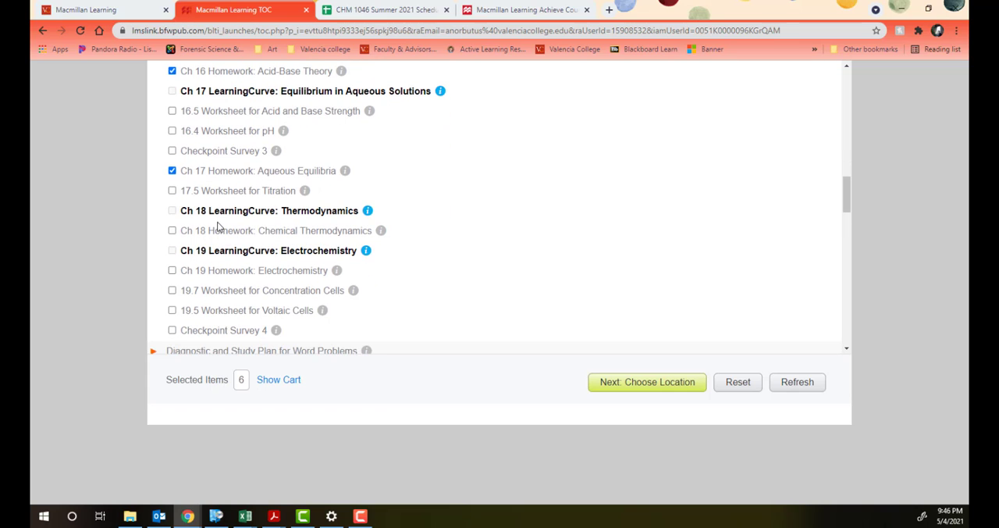
{"action": "scroll", "coordinate": [216, 225], "scroll_direction": "down", "scroll_amount": 3}
{"action": "left_click", "coordinate": [172, 153]}
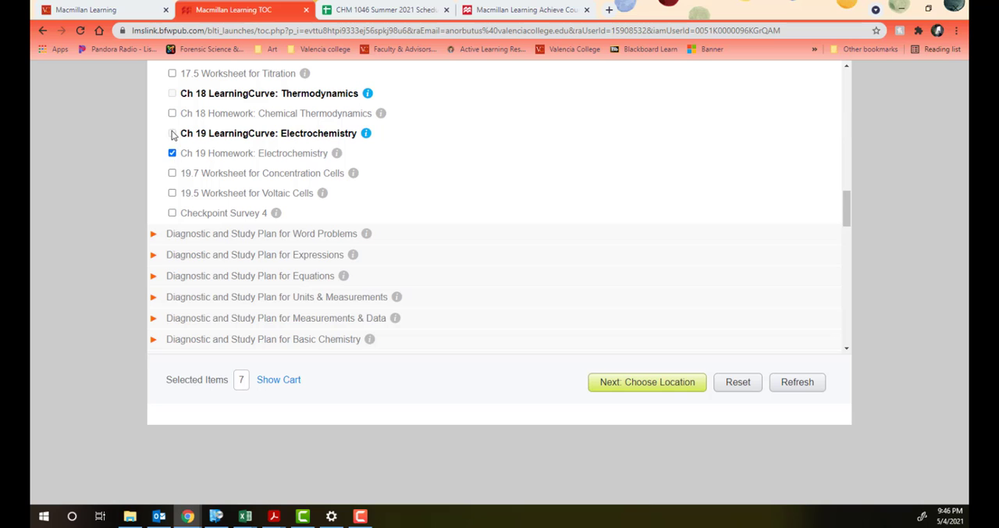
{"action": "left_click", "coordinate": [172, 113]}
{"action": "scroll", "coordinate": [316, 174], "scroll_direction": "up", "scroll_amount": 3}
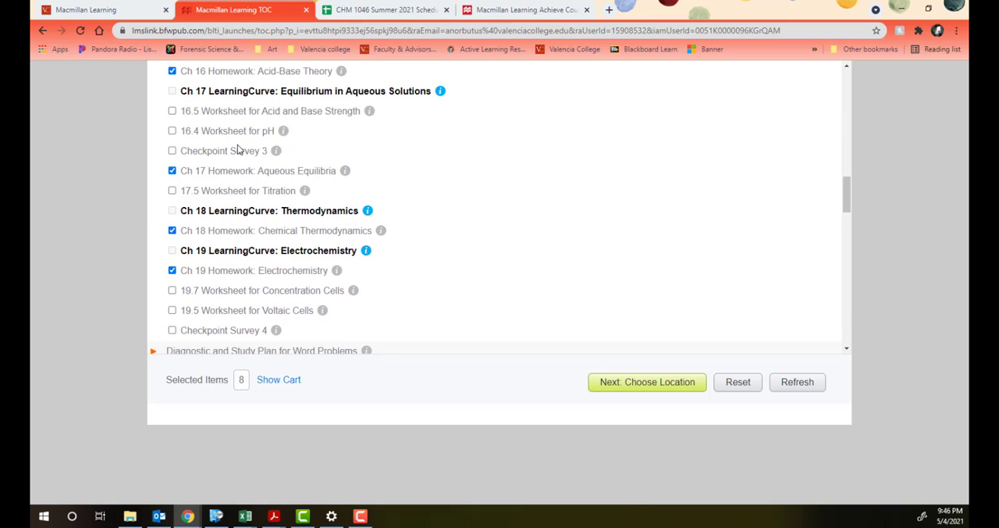
{"action": "scroll", "coordinate": [386, 249], "scroll_direction": "down", "scroll_amount": 3}
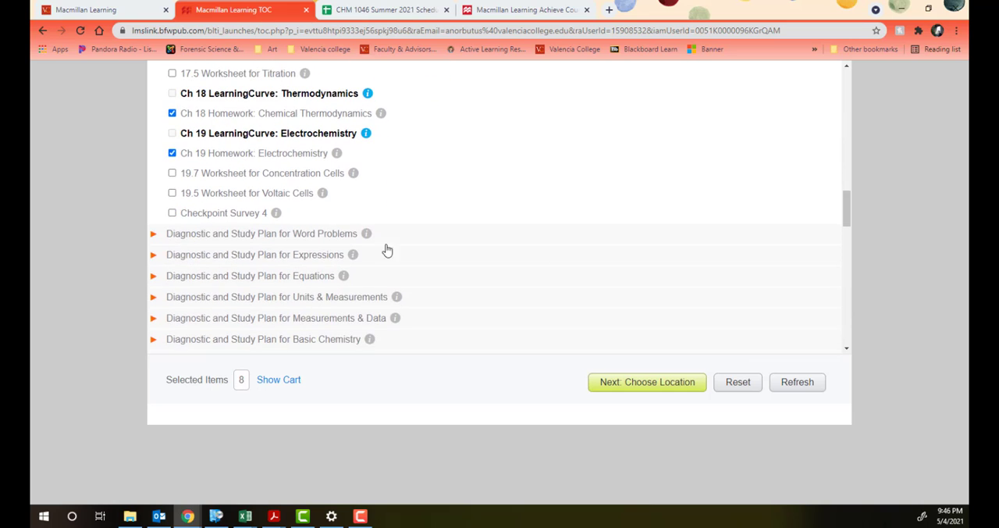
Step: Set deployment to multiple modules and assign the Ch 12, 13 and 14 Homework to Liquids and Solids, Solutions and Chemical Kinetics
{"action": "left_click", "coordinate": [640, 383]}
{"action": "left_click", "coordinate": [470, 124]}
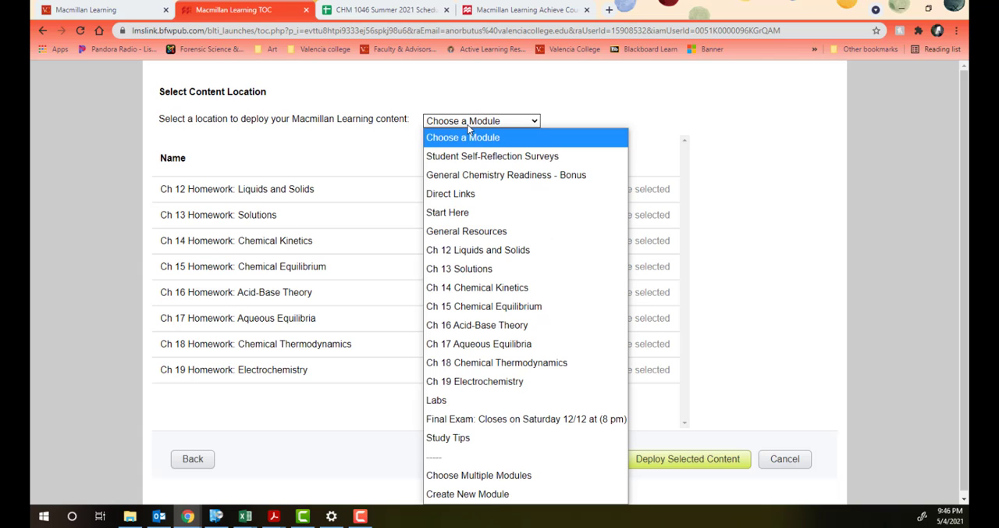
{"action": "left_click", "coordinate": [499, 476]}
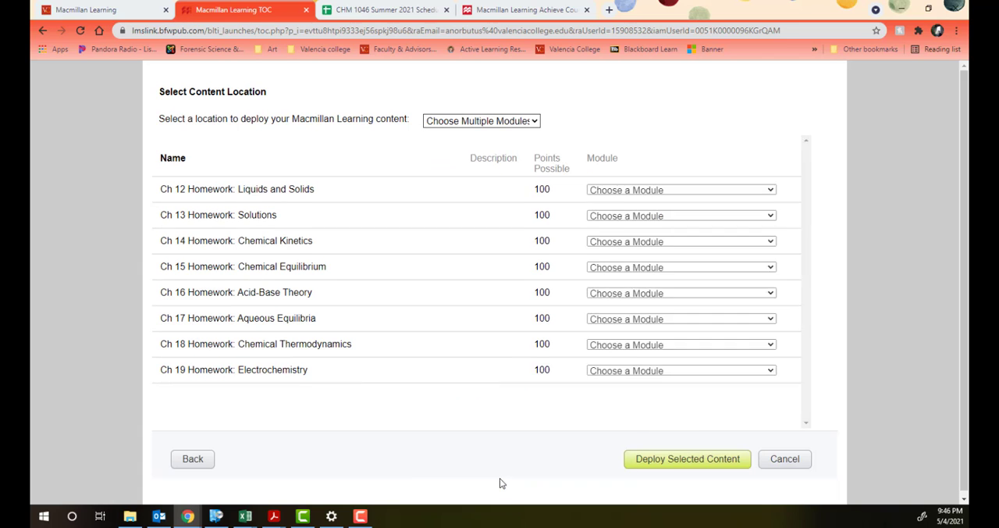
{"action": "left_click", "coordinate": [611, 195]}
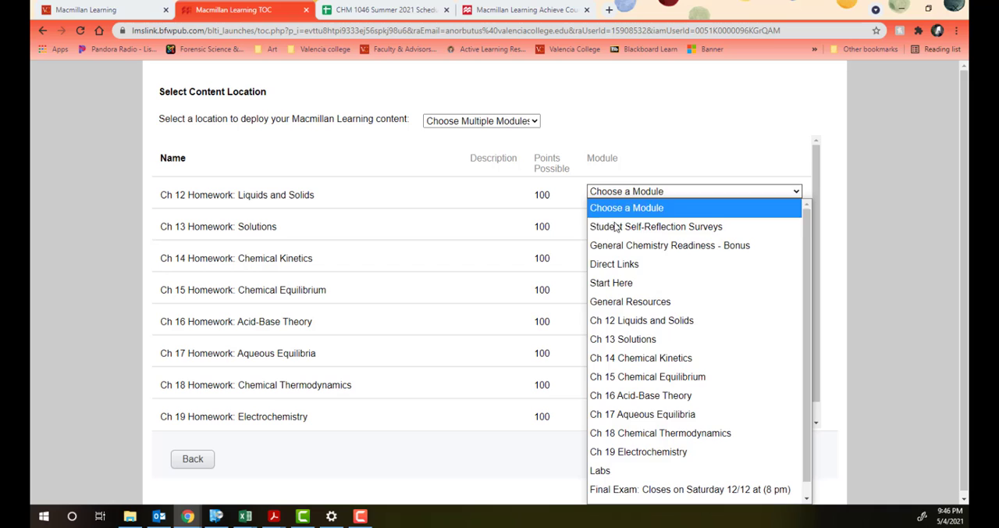
{"action": "left_click", "coordinate": [620, 318]}
{"action": "left_click", "coordinate": [627, 225]}
{"action": "left_click", "coordinate": [628, 372]}
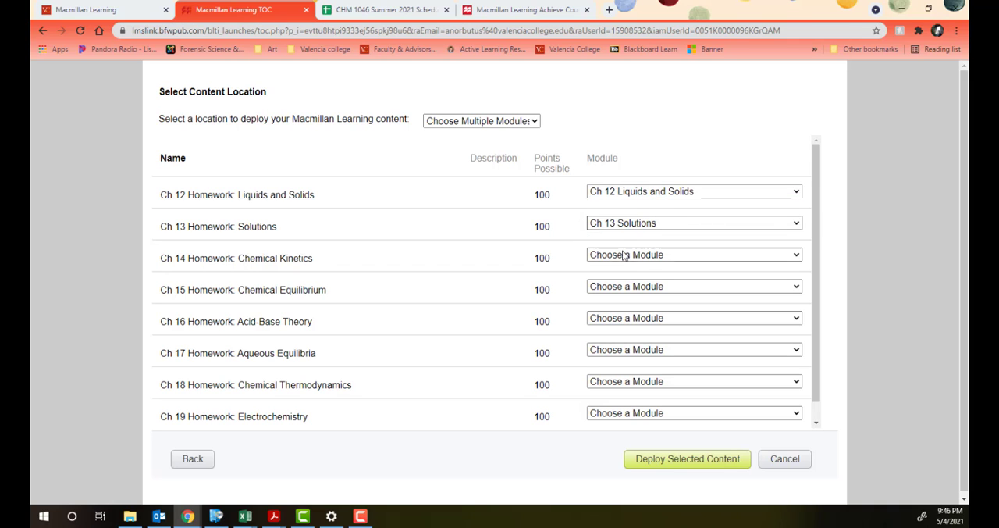
{"action": "left_click", "coordinate": [625, 255]}
{"action": "scroll", "coordinate": [624, 227], "scroll_direction": "down", "scroll_amount": 1}
{"action": "left_click", "coordinate": [624, 140]}
Step: Assign the Ch 15, 16 and 17 Homework to the Chemical Equilibrium, Acid-Base Theory and Aqueous Equilibria modules
{"action": "left_click", "coordinate": [621, 286]}
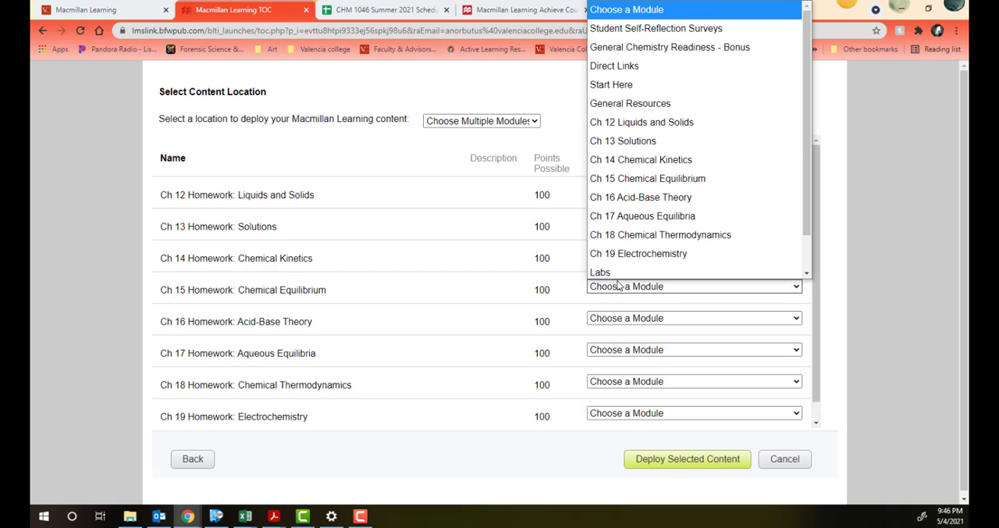
{"action": "scroll", "coordinate": [623, 200], "scroll_direction": "down", "scroll_amount": 1}
{"action": "left_click", "coordinate": [617, 157]}
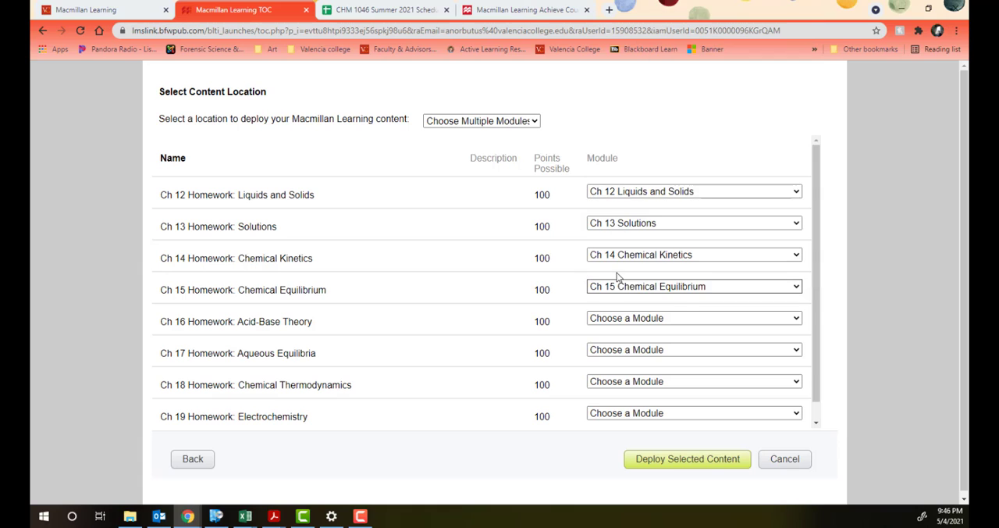
{"action": "left_click", "coordinate": [613, 317]}
{"action": "scroll", "coordinate": [613, 292], "scroll_direction": "down", "scroll_amount": 1}
{"action": "left_click", "coordinate": [622, 192]}
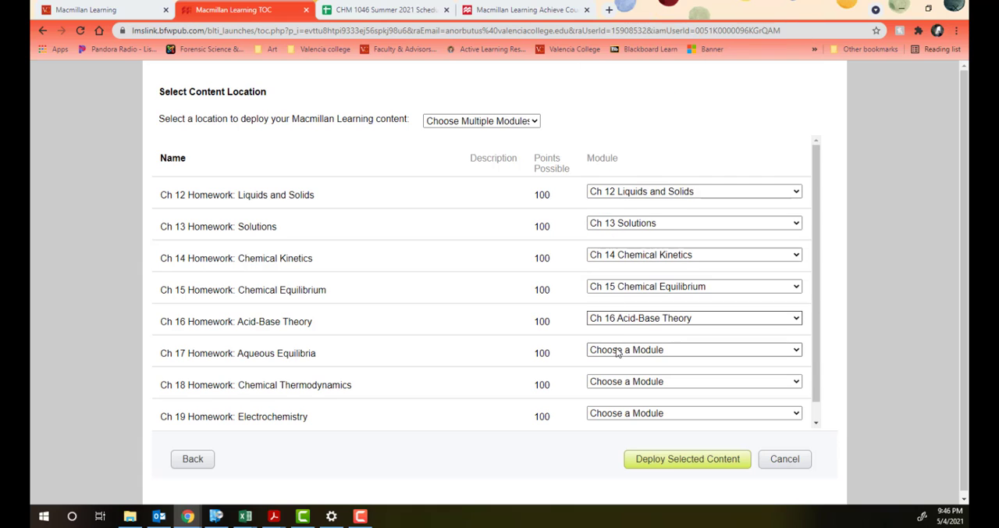
{"action": "left_click", "coordinate": [617, 350]}
{"action": "left_click", "coordinate": [620, 238]}
Step: Assign the Ch 18 and 19 Homework to the Chemical Thermodynamics and Electrochemistry modules, and deploy the selected content
{"action": "left_click", "coordinate": [620, 381]}
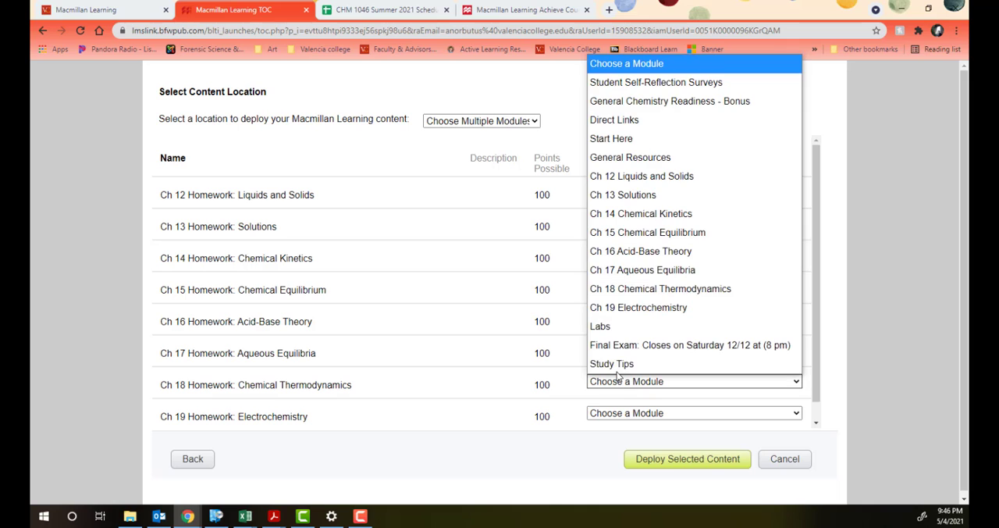
{"action": "left_click", "coordinate": [620, 295]}
{"action": "left_click", "coordinate": [617, 413]}
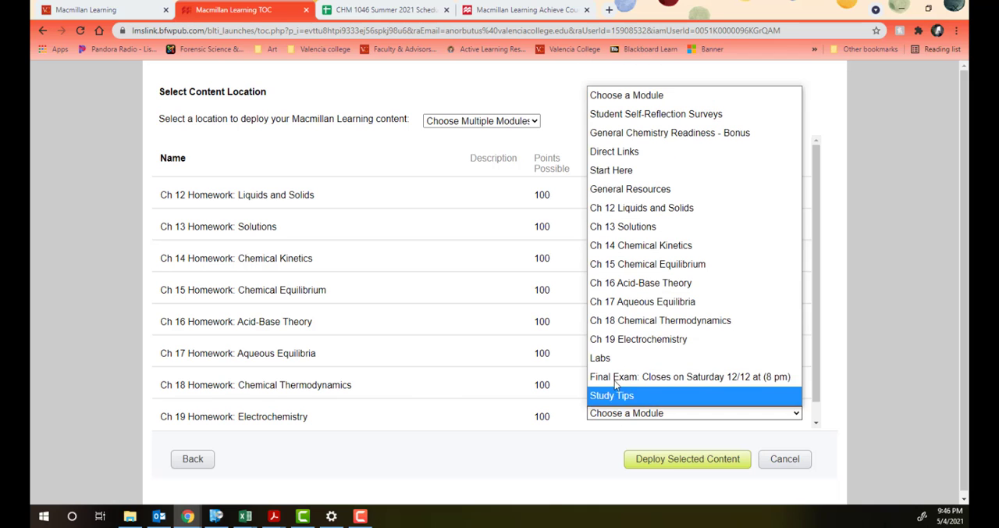
{"action": "left_click", "coordinate": [616, 340]}
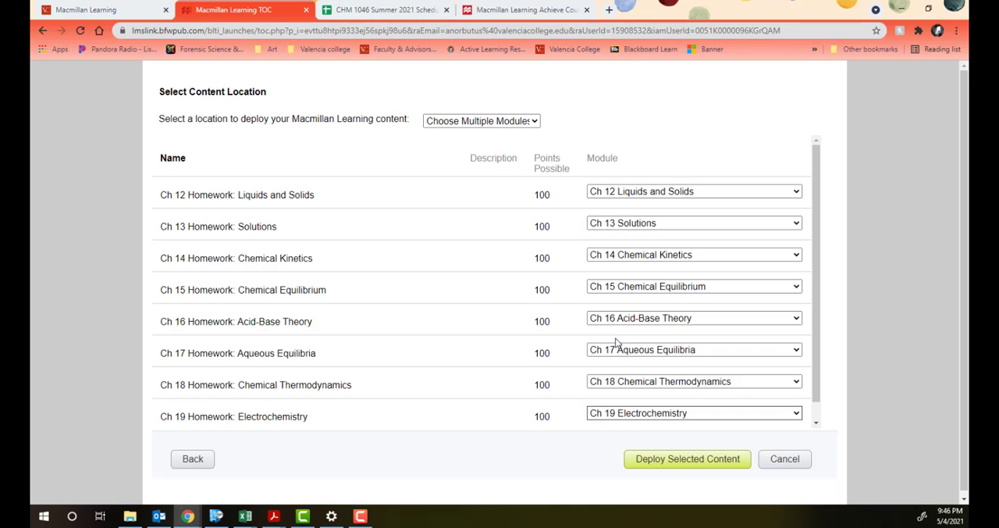
{"action": "left_click", "coordinate": [678, 462]}
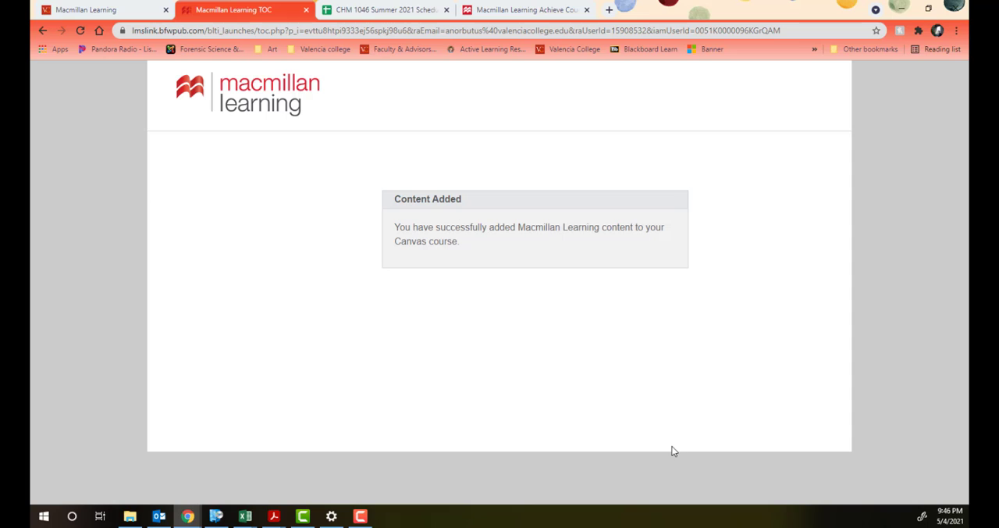
Step: Publish the Ch 12 through Ch 19 Homework assignments in the Homework group of the Canvas course's assignments
{"action": "left_click", "coordinate": [114, 18]}
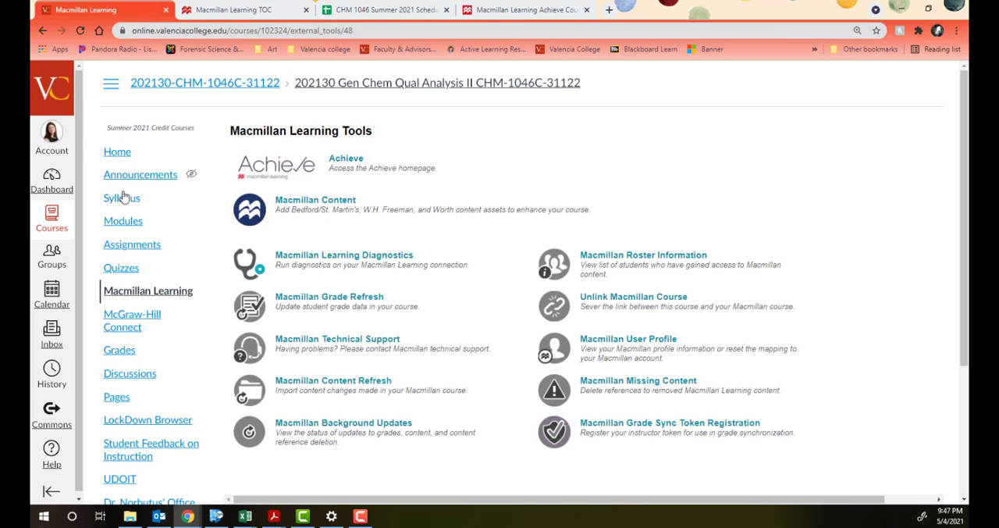
{"action": "left_click", "coordinate": [129, 246]}
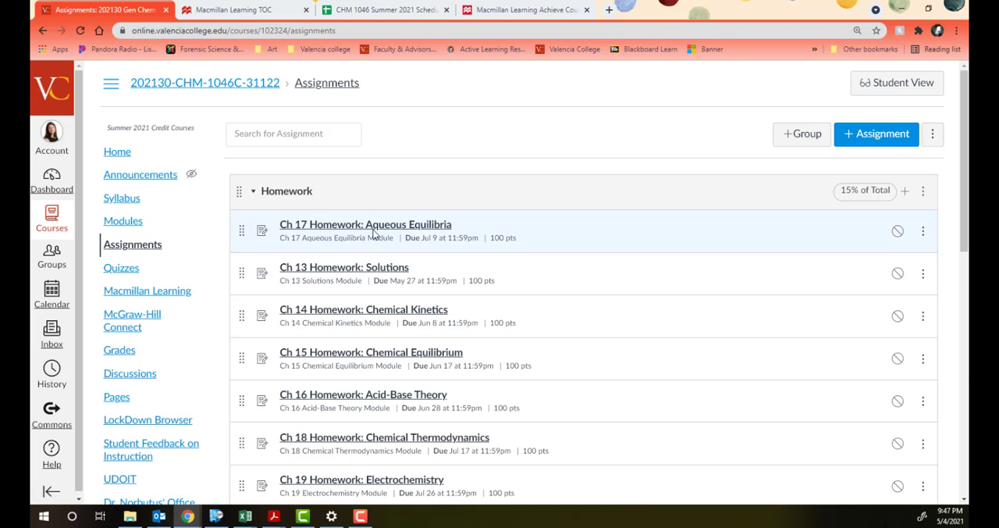
{"action": "left_click", "coordinate": [897, 233]}
{"action": "left_click", "coordinate": [897, 317]}
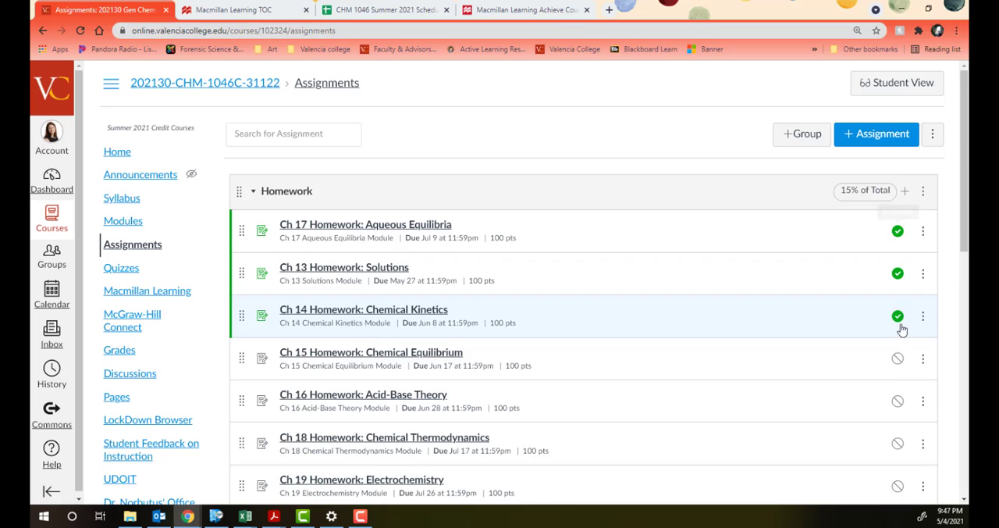
{"action": "left_click", "coordinate": [898, 359]}
{"action": "left_click", "coordinate": [898, 401]}
{"action": "scroll", "coordinate": [898, 451], "scroll_direction": "down", "scroll_amount": 3}
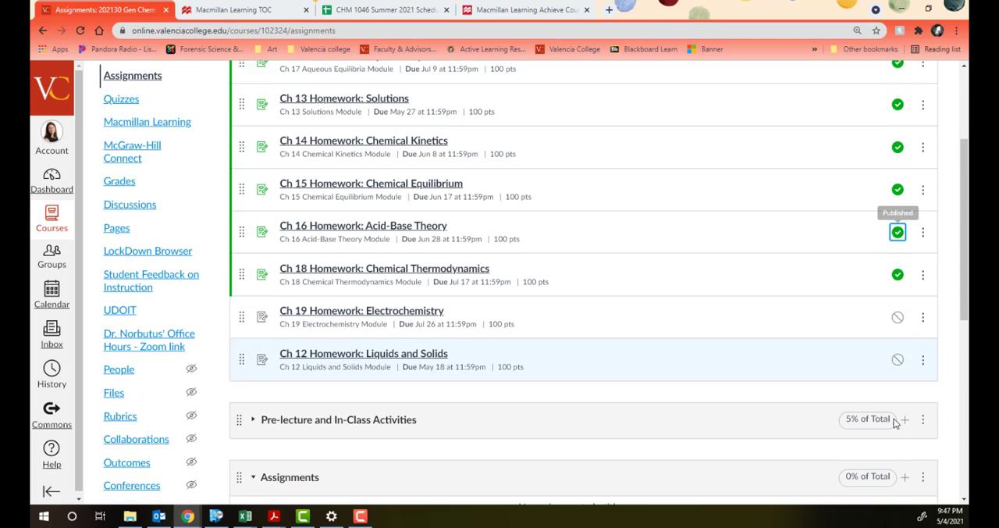
{"action": "left_click", "coordinate": [898, 267]}
{"action": "left_click", "coordinate": [898, 310]}
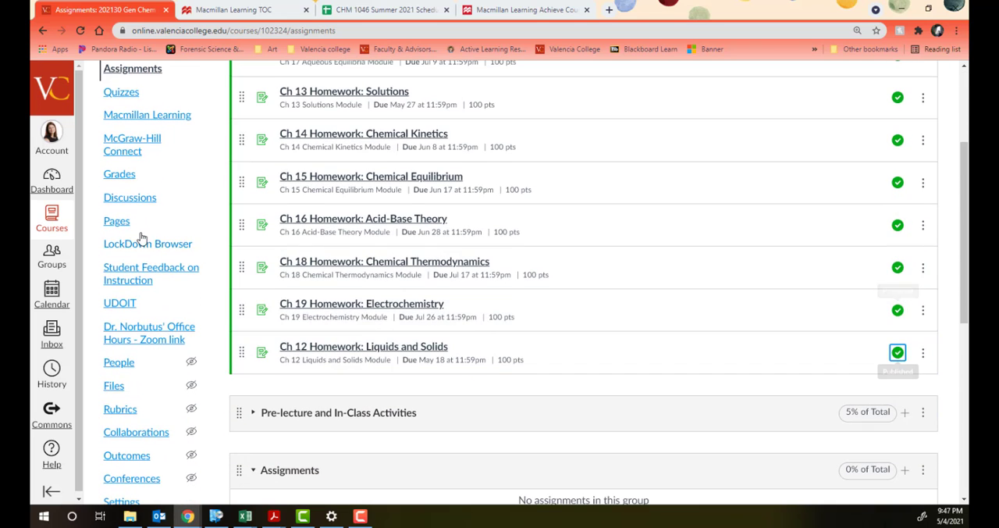
Step: In the Ch 12 Liquids and Solids module, move the LearningCurve first and the Homework directly after the Zoom and PreRecorded Lectures
{"action": "scroll", "coordinate": [195, 214], "scroll_direction": "up", "scroll_amount": 2}
{"action": "left_click", "coordinate": [113, 168]}
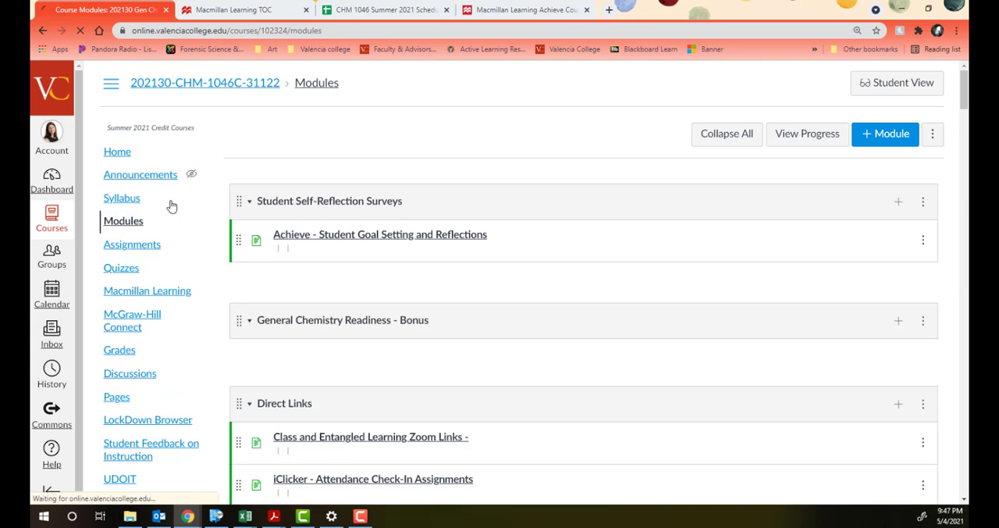
{"action": "scroll", "coordinate": [382, 231], "scroll_direction": "down", "scroll_amount": 4}
{"action": "scroll", "coordinate": [399, 230], "scroll_direction": "down", "scroll_amount": 12}
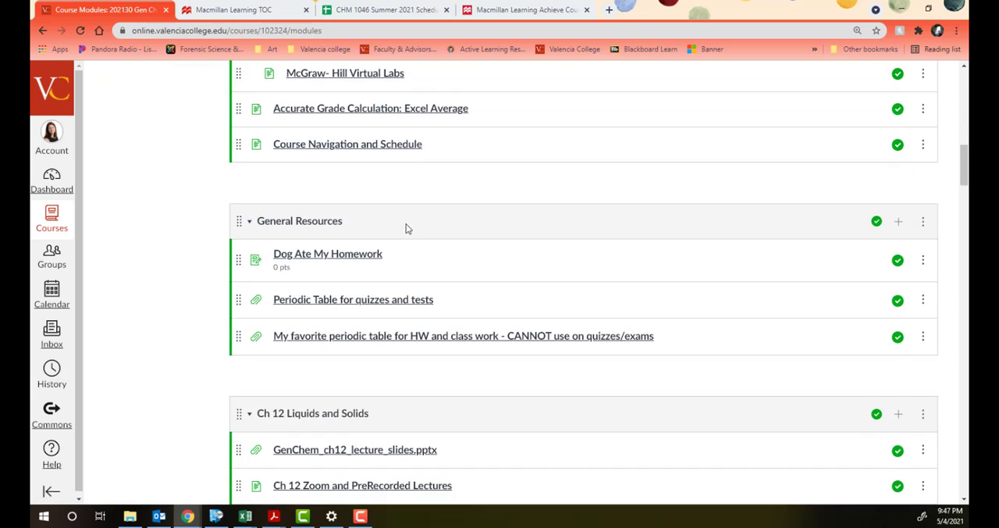
{"action": "scroll", "coordinate": [406, 228], "scroll_direction": "down", "scroll_amount": 2}
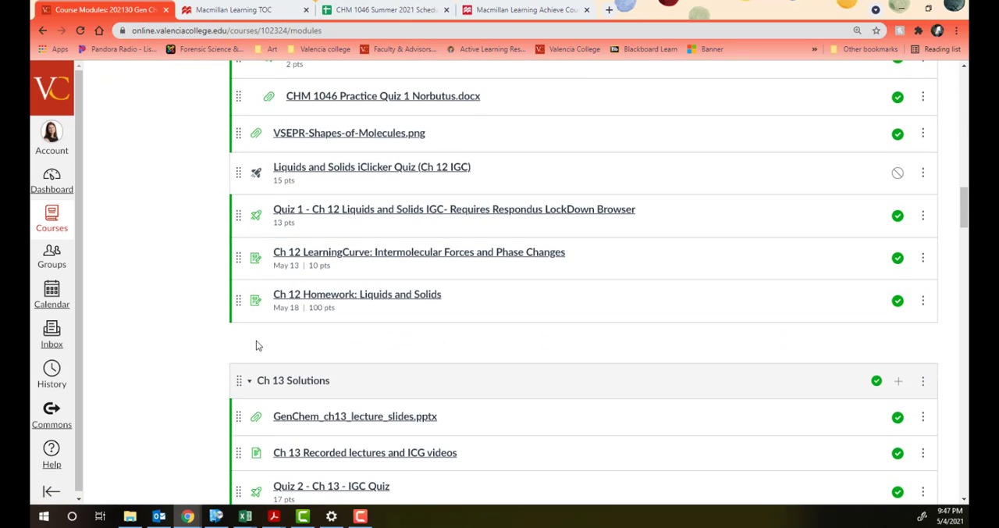
{"action": "scroll", "coordinate": [257, 340], "scroll_direction": "up", "scroll_amount": 1}
{"action": "scroll", "coordinate": [256, 339], "scroll_direction": "up", "scroll_amount": 1}
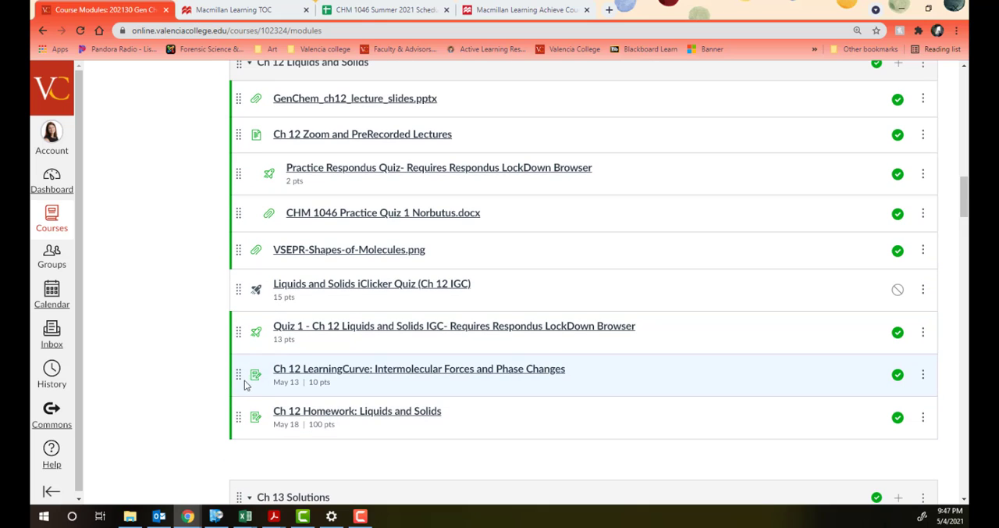
{"action": "left_click_drag", "start_coordinate": [240, 375], "coordinate": [254, 98]}
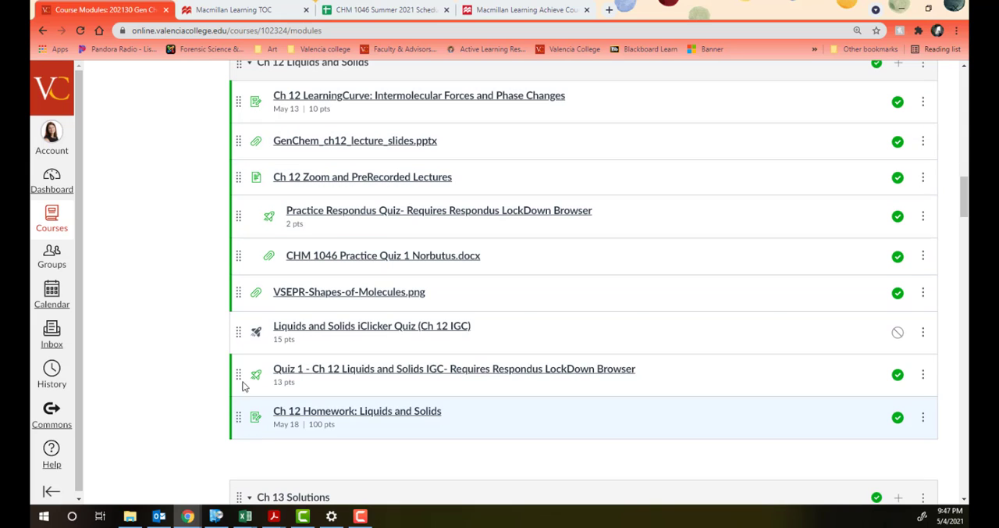
{"action": "left_click_drag", "start_coordinate": [246, 387], "coordinate": [263, 218]}
{"action": "left_click_drag", "start_coordinate": [232, 414], "coordinate": [262, 228]}
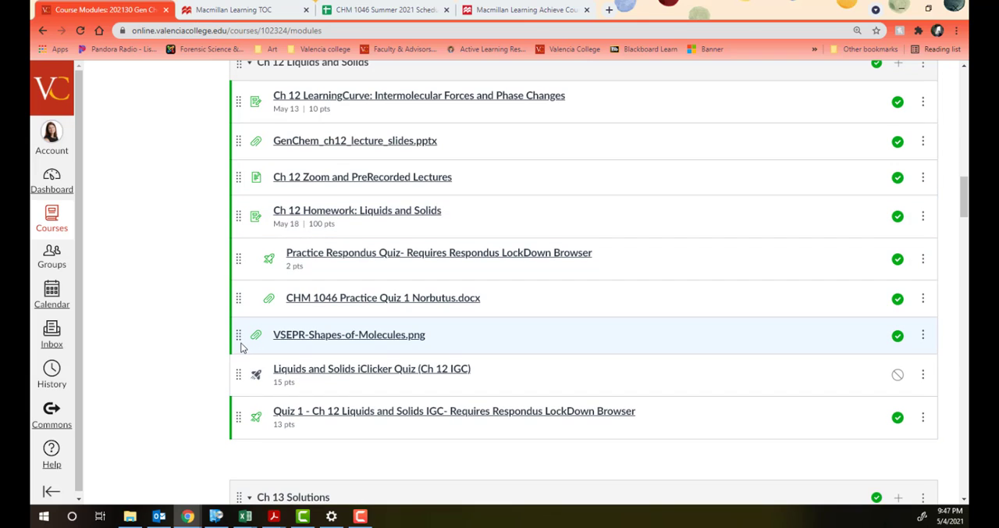
Step: Move CHM 1046 Practice Quiz 1 document above the Practice Respondus Quiz and place Quiz 1 - Ch 12 directly below that practice quiz
{"action": "left_click_drag", "start_coordinate": [241, 299], "coordinate": [235, 262]}
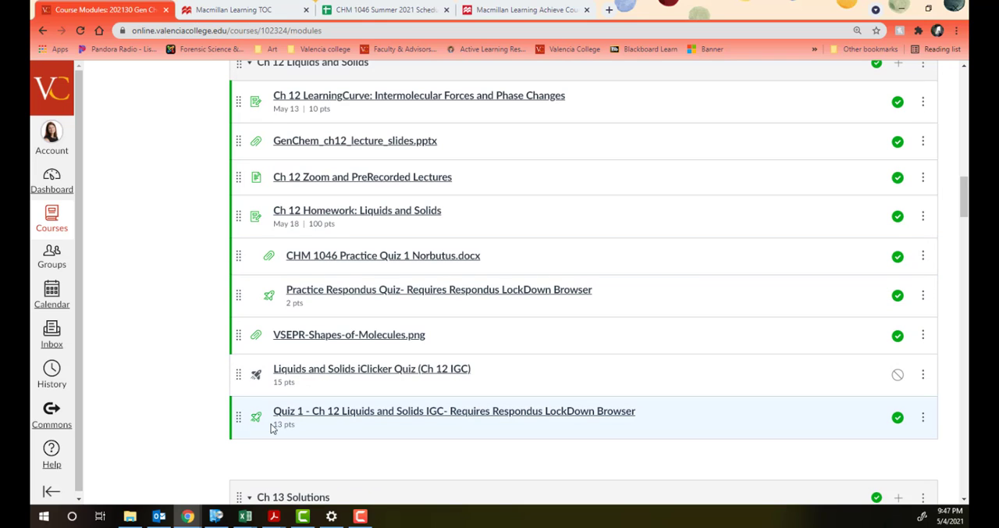
{"action": "left_click_drag", "start_coordinate": [239, 399], "coordinate": [236, 332]}
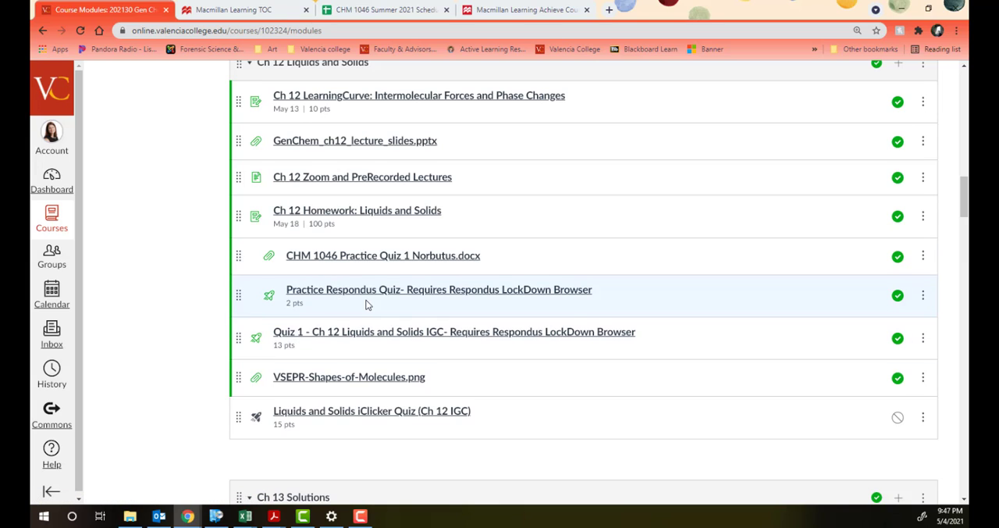
Step: Preview the Practice Respondus Quiz, examine its two questions and the answer editor, and return to the course modules
{"action": "left_click", "coordinate": [367, 294]}
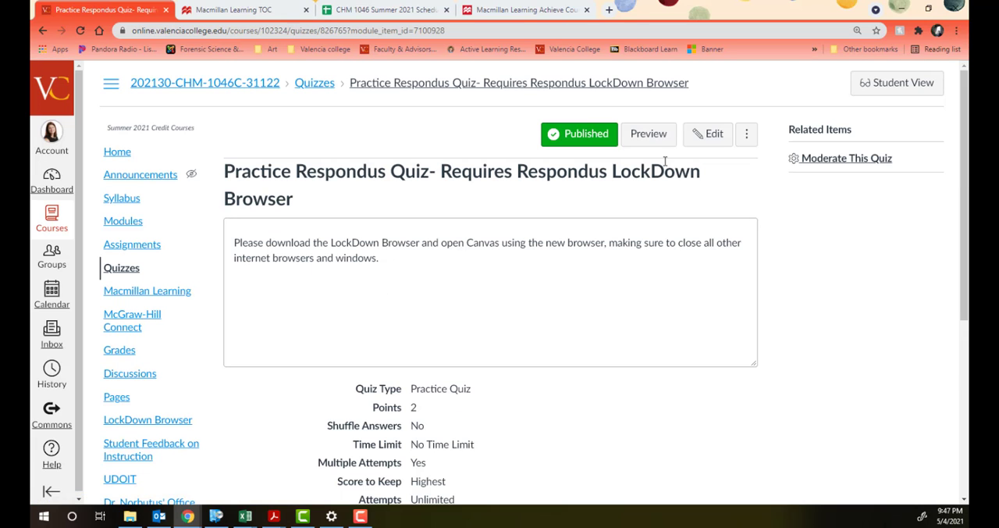
{"action": "left_click", "coordinate": [660, 136]}
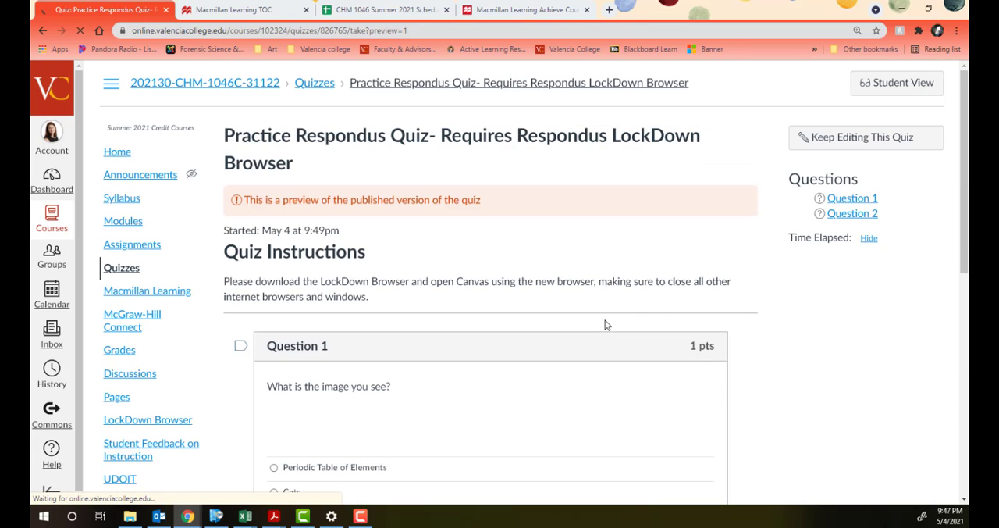
{"action": "scroll", "coordinate": [658, 314], "scroll_direction": "down", "scroll_amount": 1}
{"action": "scroll", "coordinate": [594, 346], "scroll_direction": "down", "scroll_amount": 2}
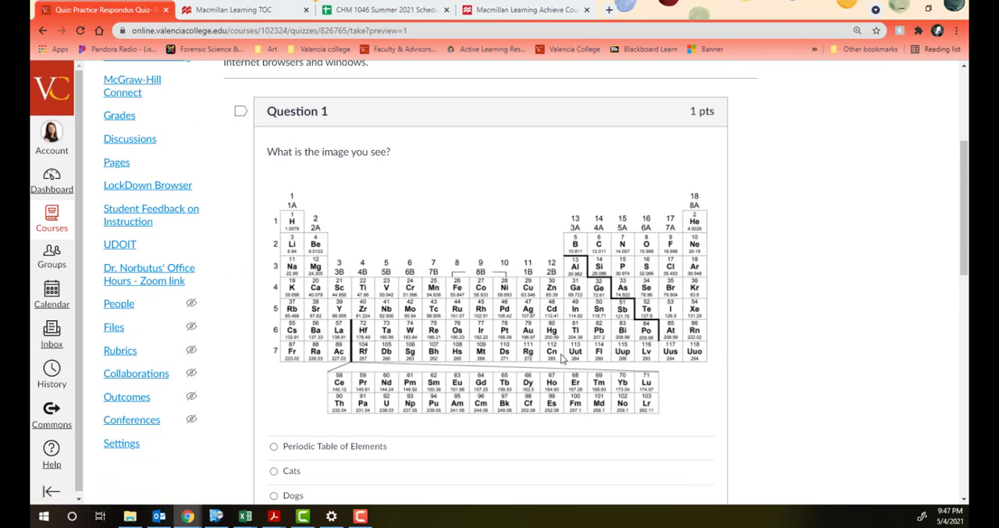
{"action": "scroll", "coordinate": [363, 396], "scroll_direction": "down", "scroll_amount": 1}
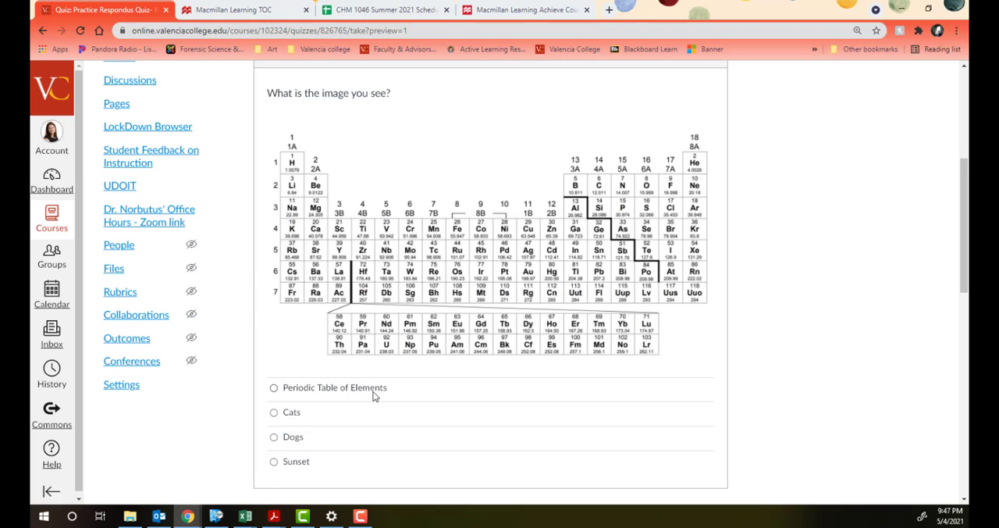
{"action": "scroll", "coordinate": [373, 394], "scroll_direction": "down", "scroll_amount": 5}
{"action": "scroll", "coordinate": [549, 320], "scroll_direction": "down", "scroll_amount": 2}
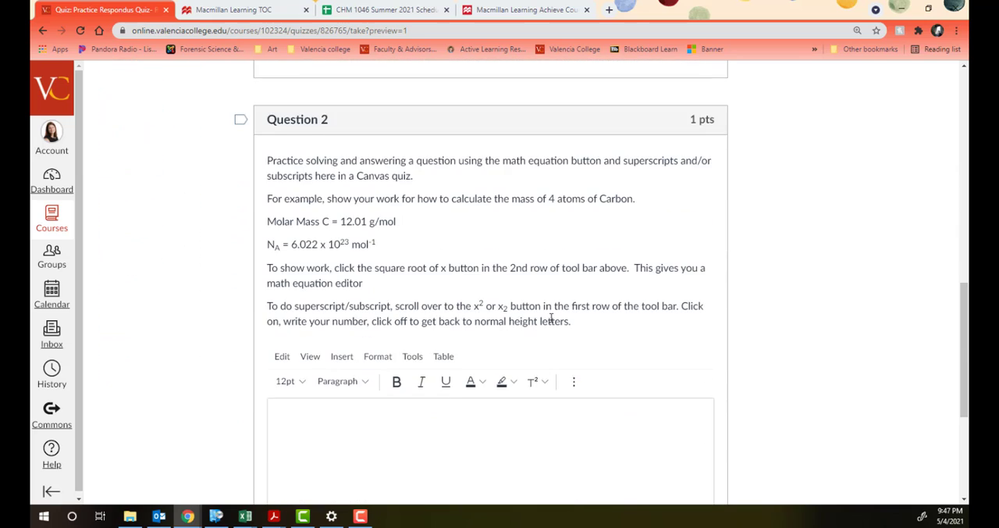
{"action": "scroll", "coordinate": [421, 353], "scroll_direction": "down", "scroll_amount": 2}
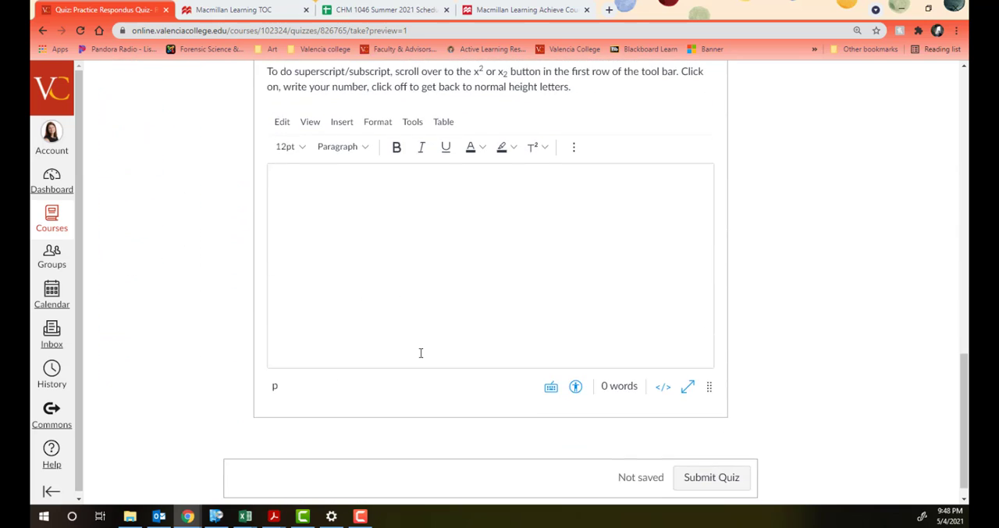
{"action": "scroll", "coordinate": [420, 352], "scroll_direction": "up", "scroll_amount": 1}
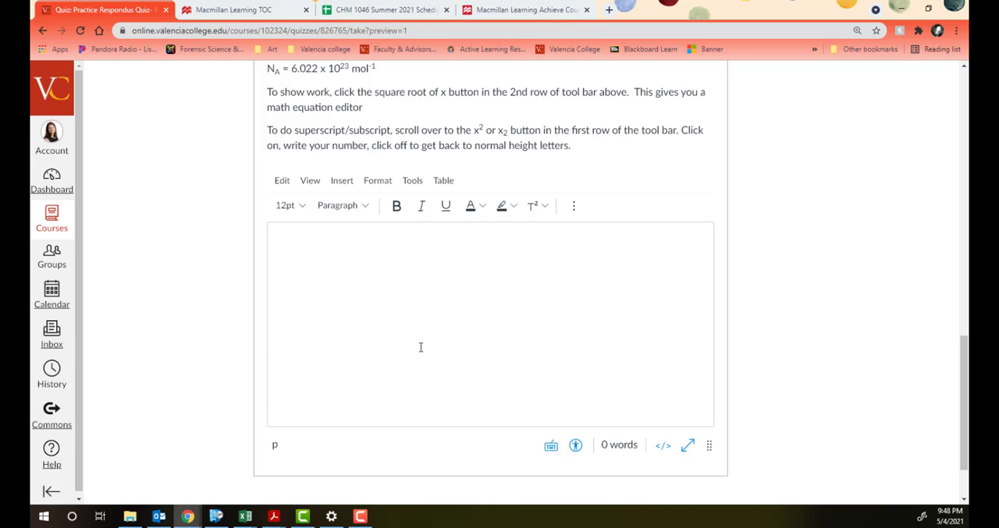
{"action": "scroll", "coordinate": [420, 346], "scroll_direction": "down", "scroll_amount": 1}
{"action": "scroll", "coordinate": [598, 378], "scroll_direction": "up", "scroll_amount": 3}
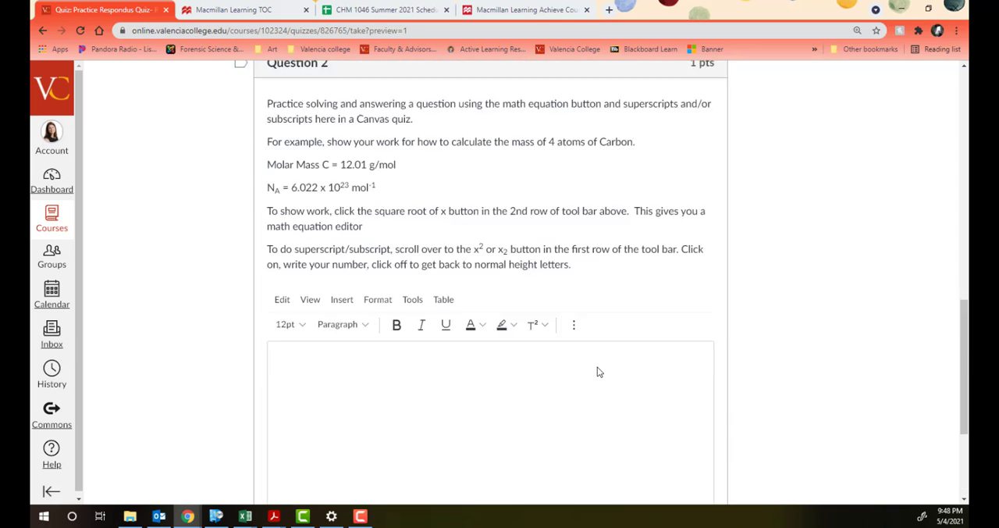
{"action": "scroll", "coordinate": [598, 372], "scroll_direction": "up", "scroll_amount": 12}
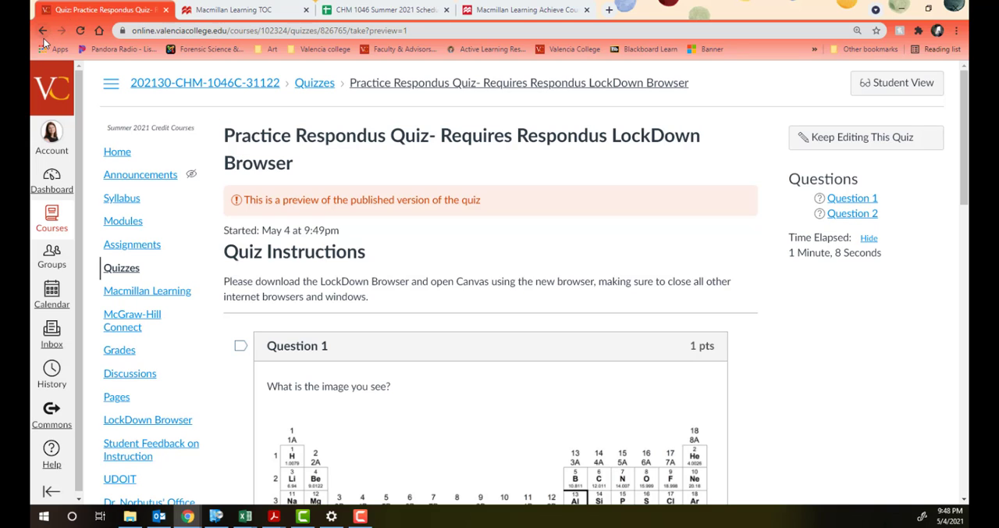
{"action": "left_click", "coordinate": [42, 30]}
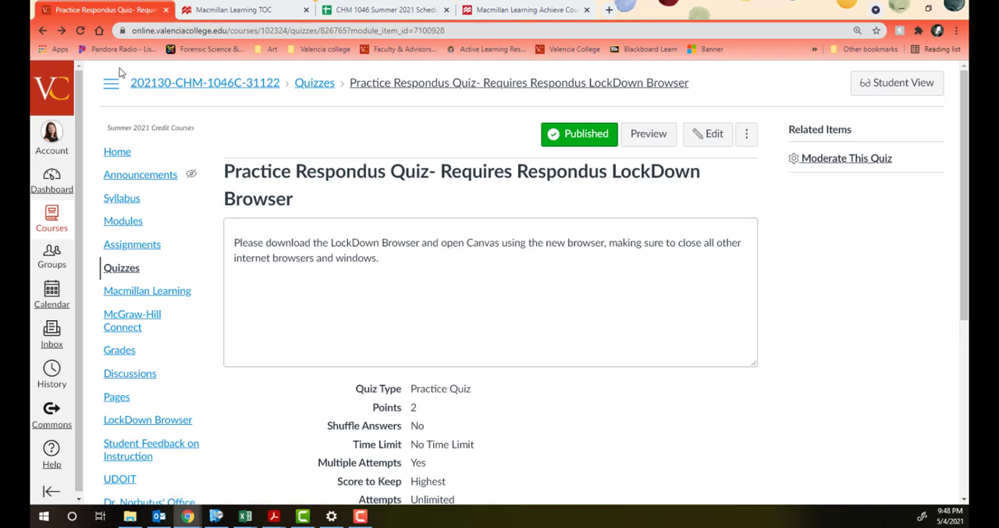
{"action": "left_click", "coordinate": [40, 30]}
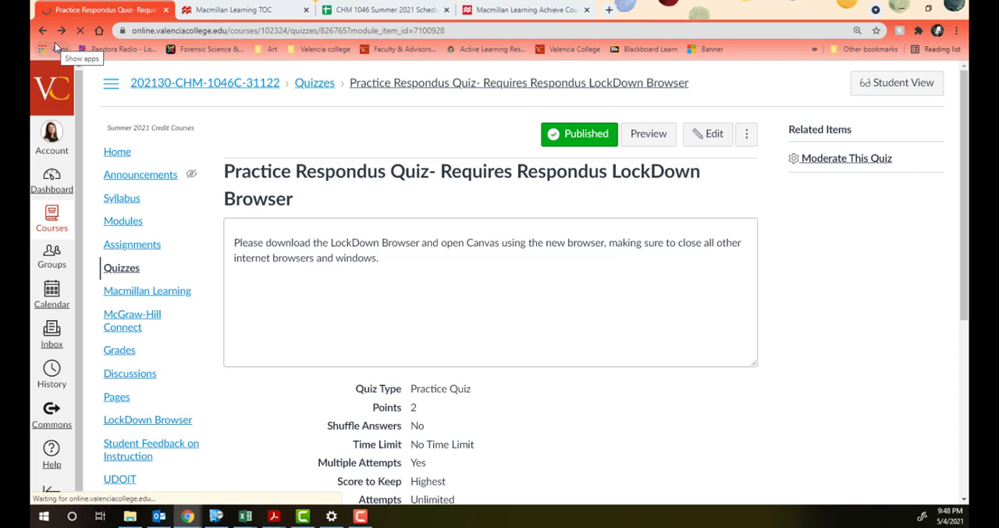